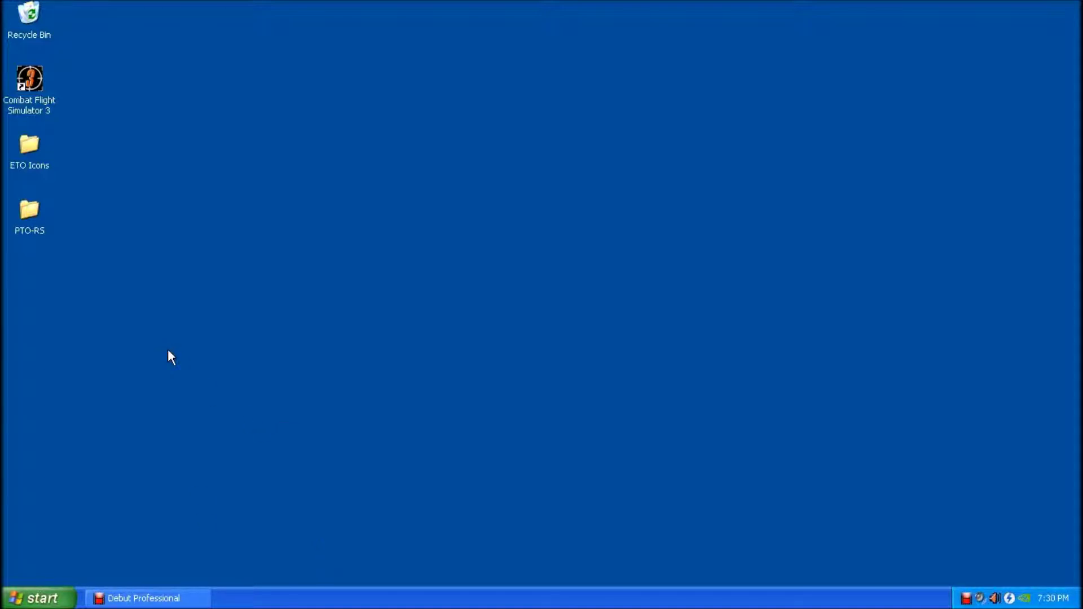
# - Open the PTO-RS folder of Rising Sun installers
pyautogui.click(130, 240)
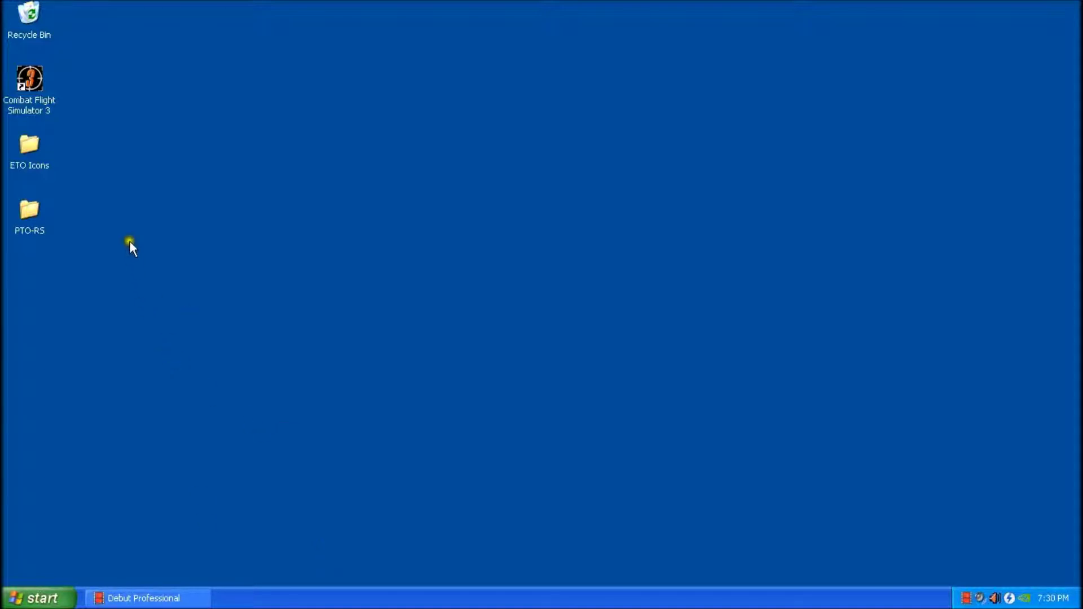
pyautogui.click(172, 220)
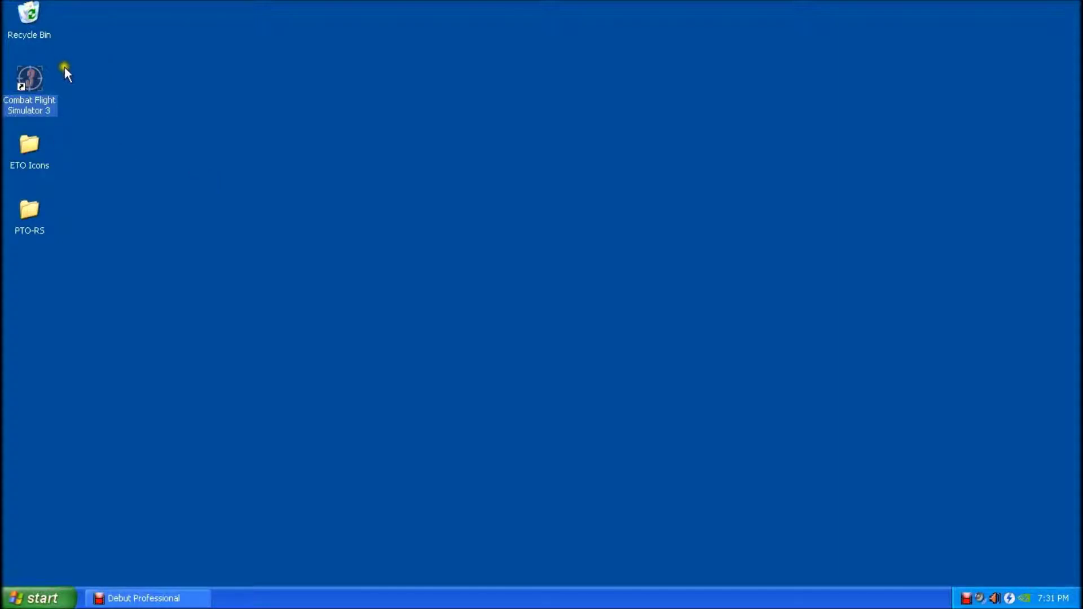
pyautogui.doubleClick(29, 203)
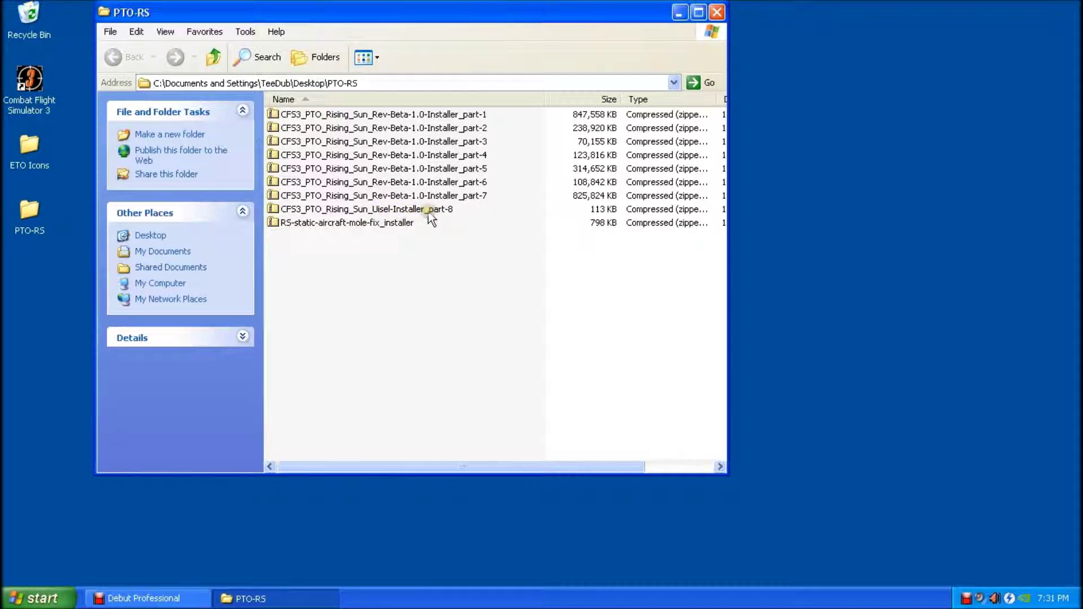
# - Open the part-1 zip and run its installer, allowing both security warnings
pyautogui.doubleClick(438, 116)
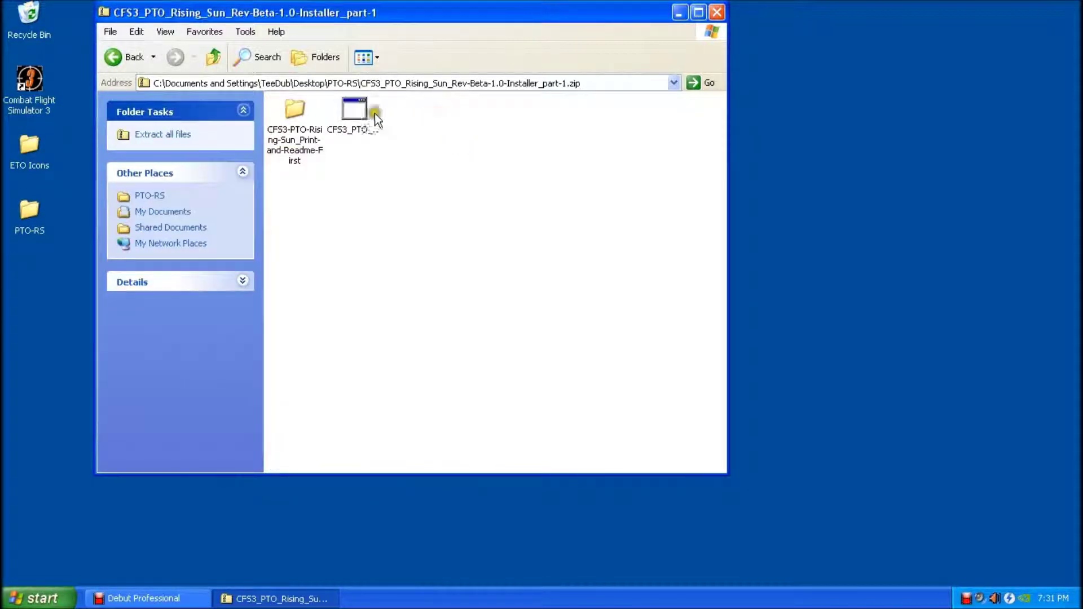
pyautogui.doubleClick(374, 114)
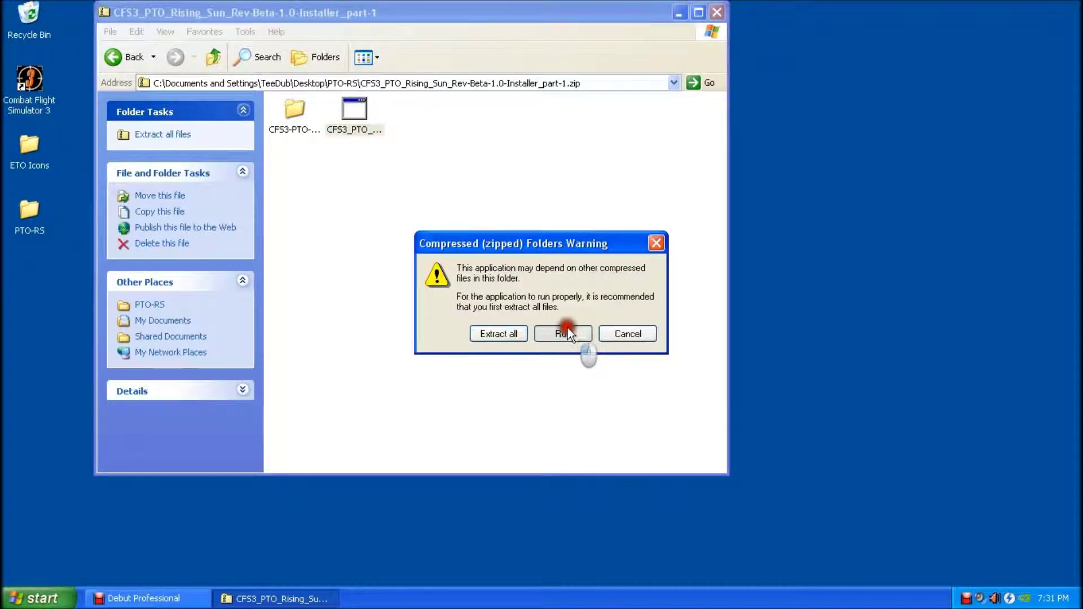
pyautogui.click(567, 332)
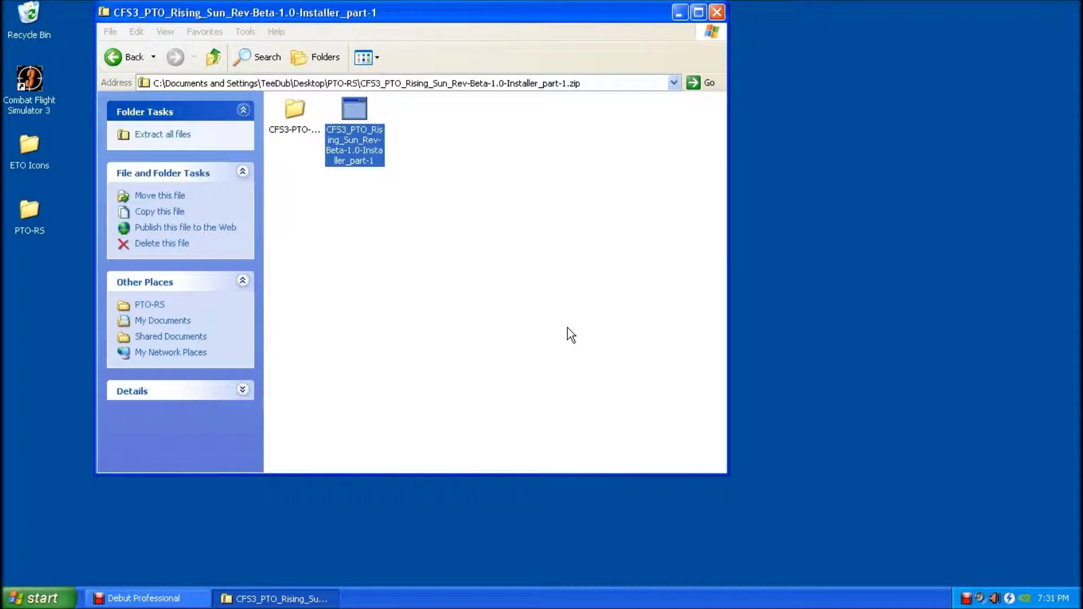
pyautogui.press('Return')
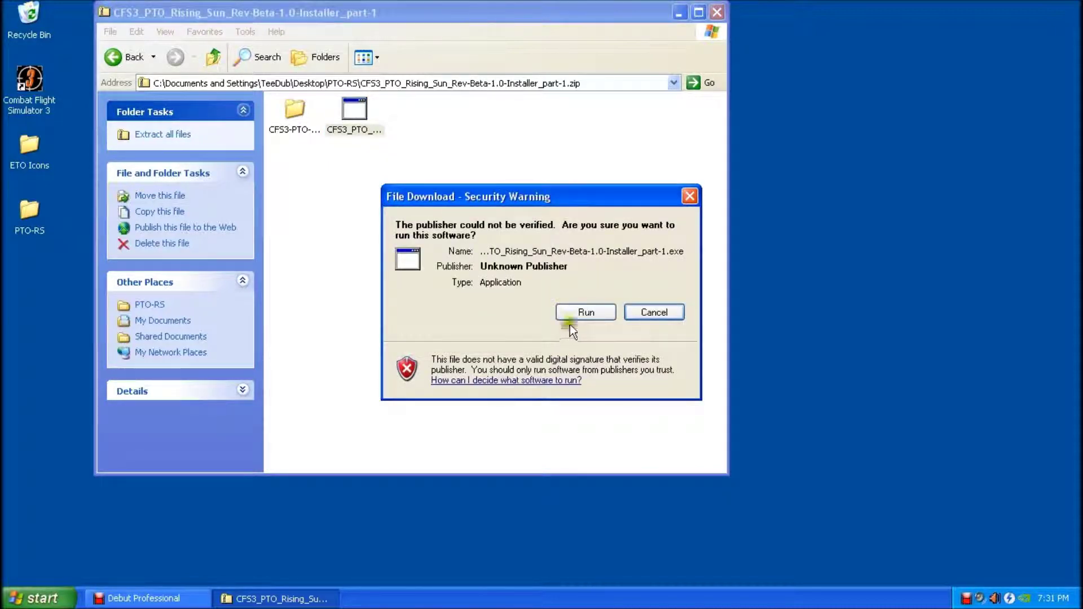
pyautogui.click(577, 316)
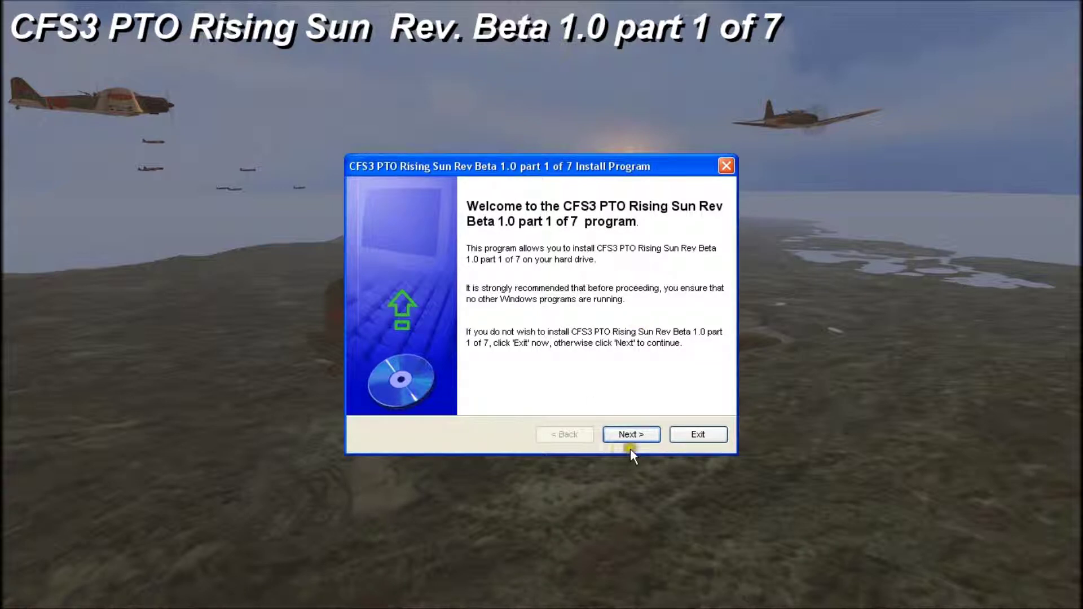
# - Pass the welcome and notes pages, keep C:\Program Files\Microsoft Games, and start part 1
pyautogui.click(633, 434)
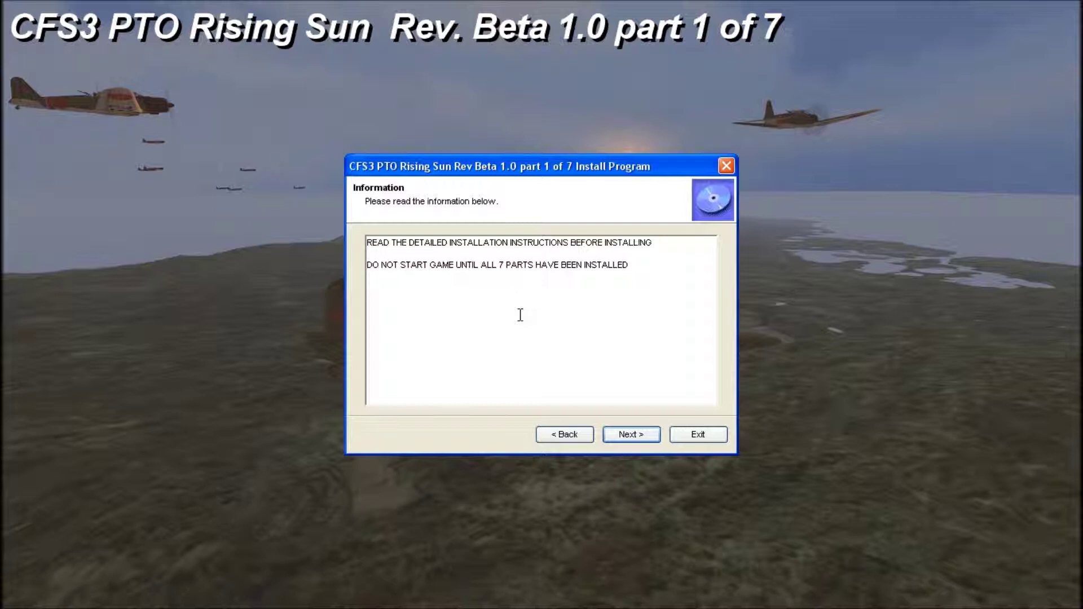
pyautogui.click(634, 435)
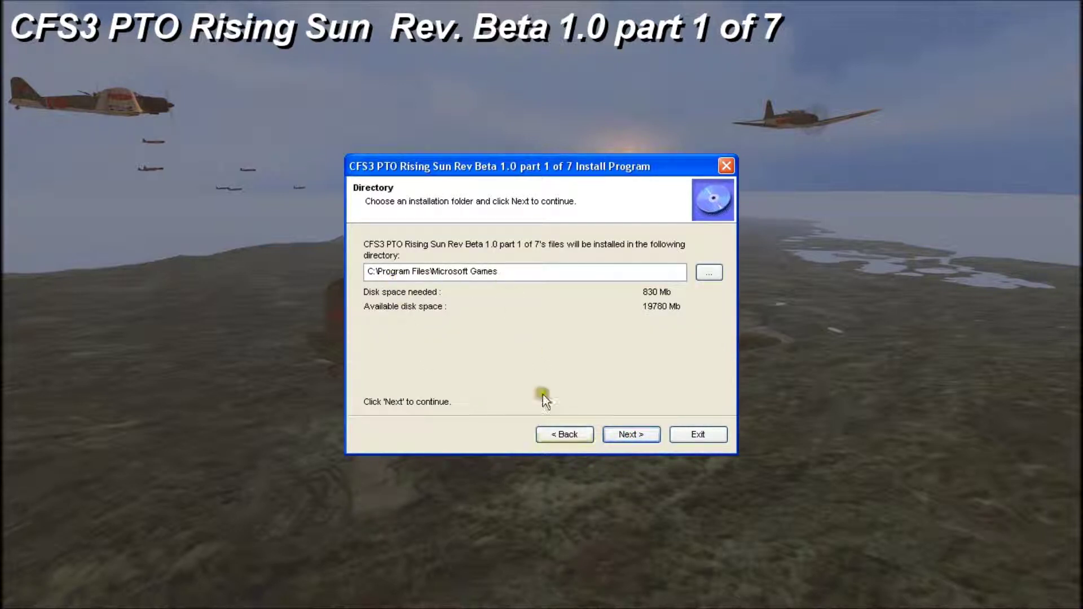
pyautogui.click(634, 435)
pyautogui.click(641, 435)
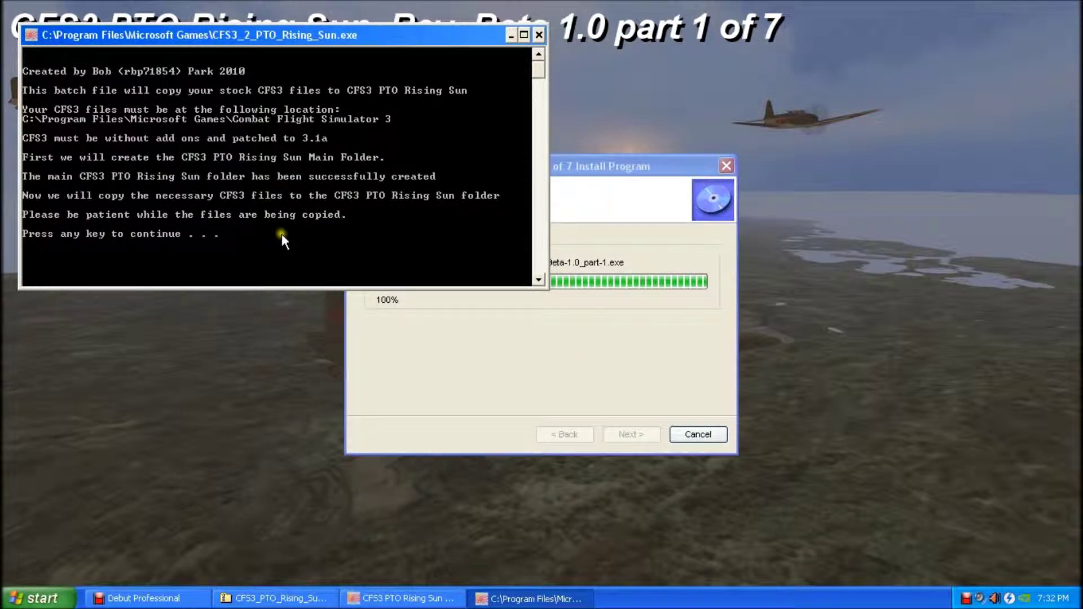
# - Continue the batch at both prompts so the stock CFS3 files copy and the console closes
pyautogui.press('Return')
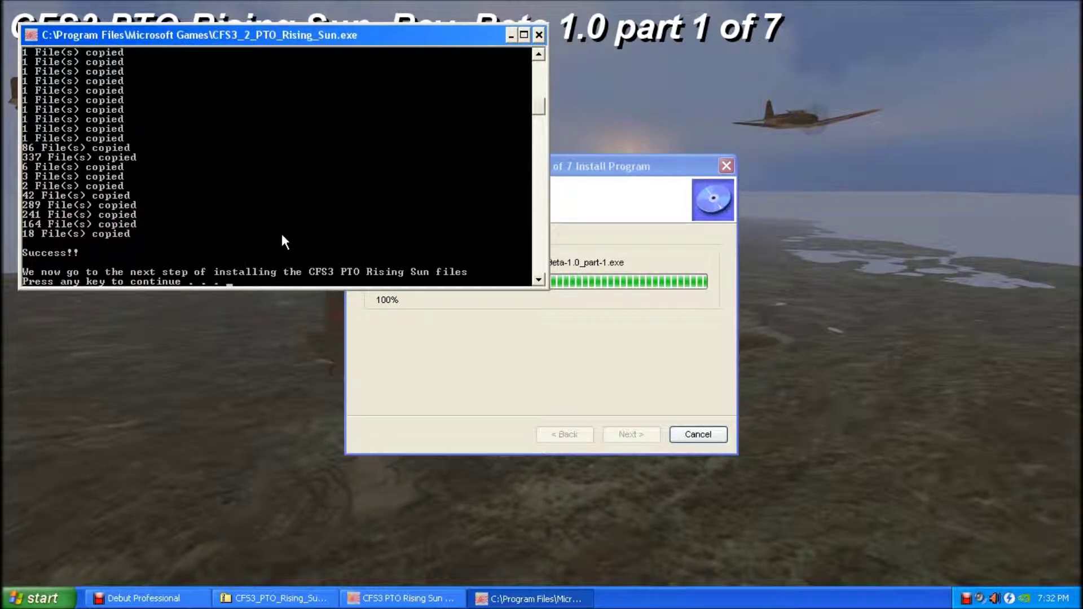
pyautogui.press('Return')
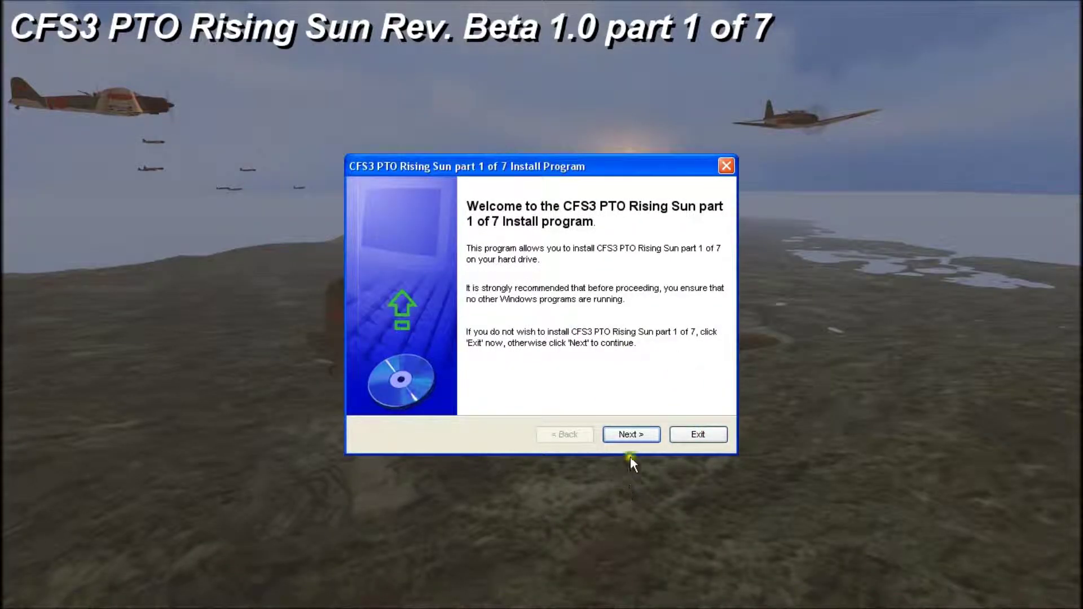
# - Install part 1 into C:\Program Files\Microsoft Games\CFS3 PTO Rising Sun and exit when finished
pyautogui.click(630, 435)
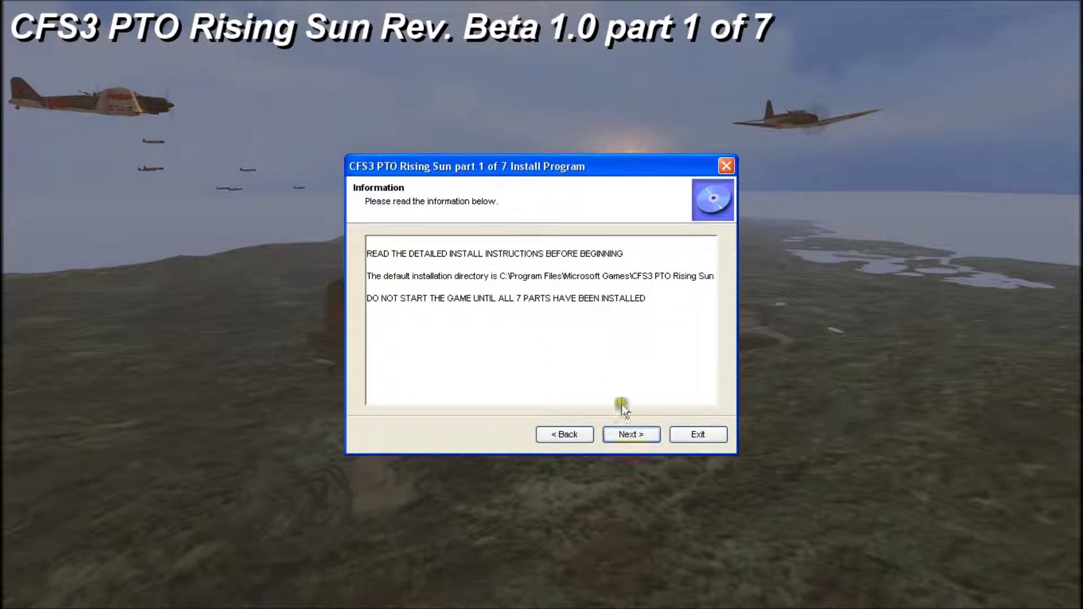
pyautogui.click(629, 434)
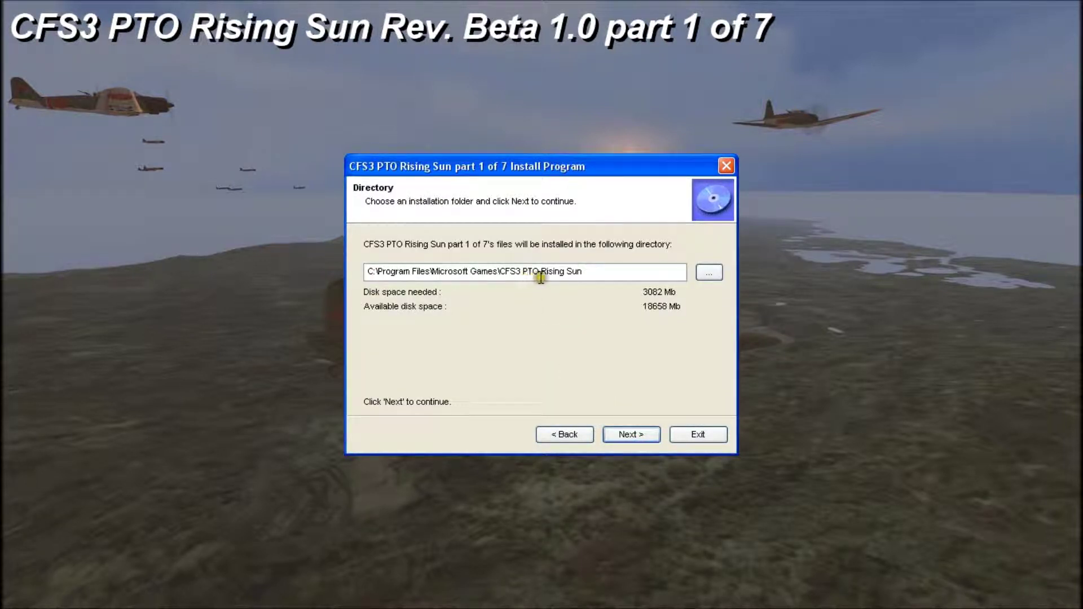
pyautogui.click(581, 272)
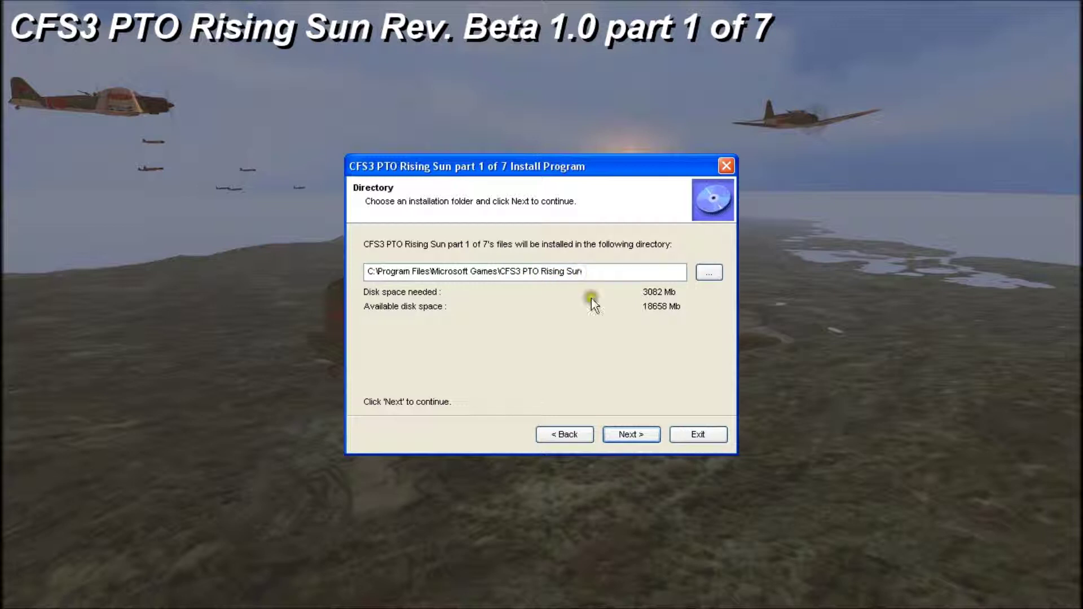
pyautogui.click(629, 429)
pyautogui.click(630, 429)
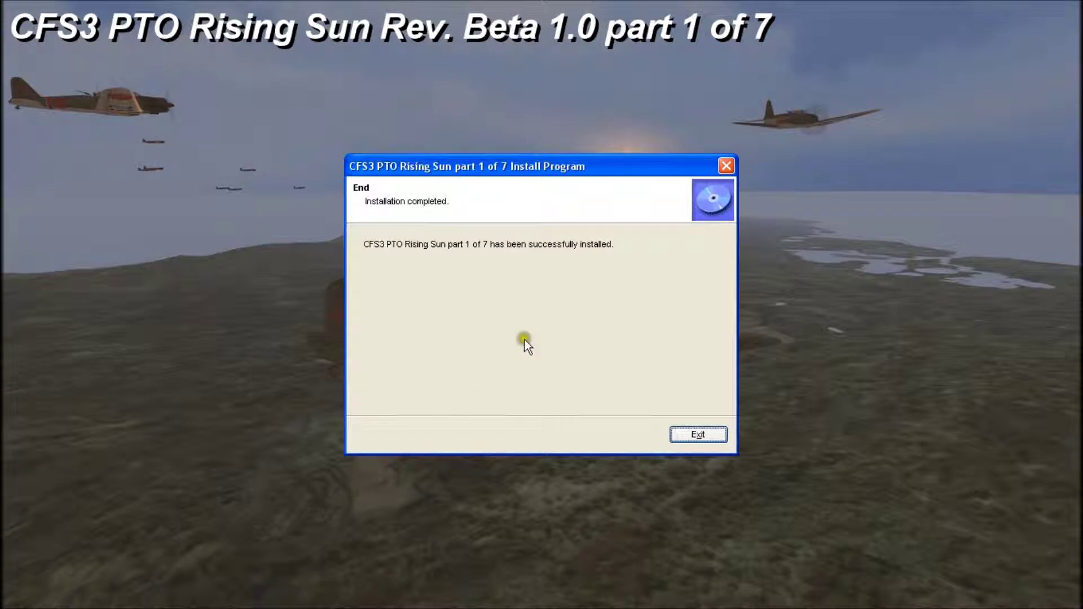
pyautogui.click(696, 435)
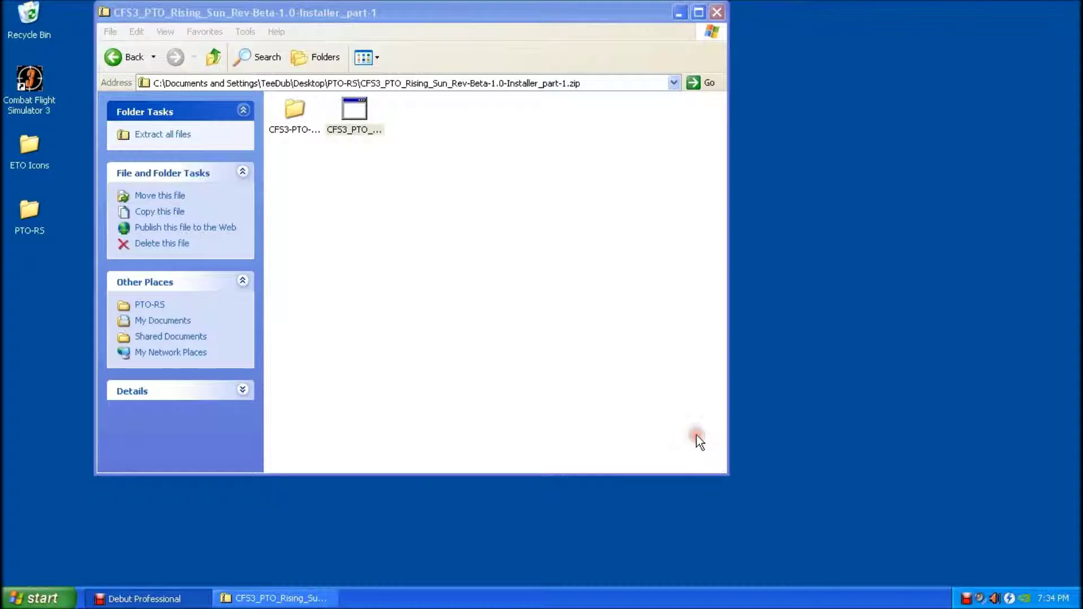
# - Return to the PTO-RS folder and launch the part-2 installer from its zip, allowing it to run
pyautogui.click(114, 55)
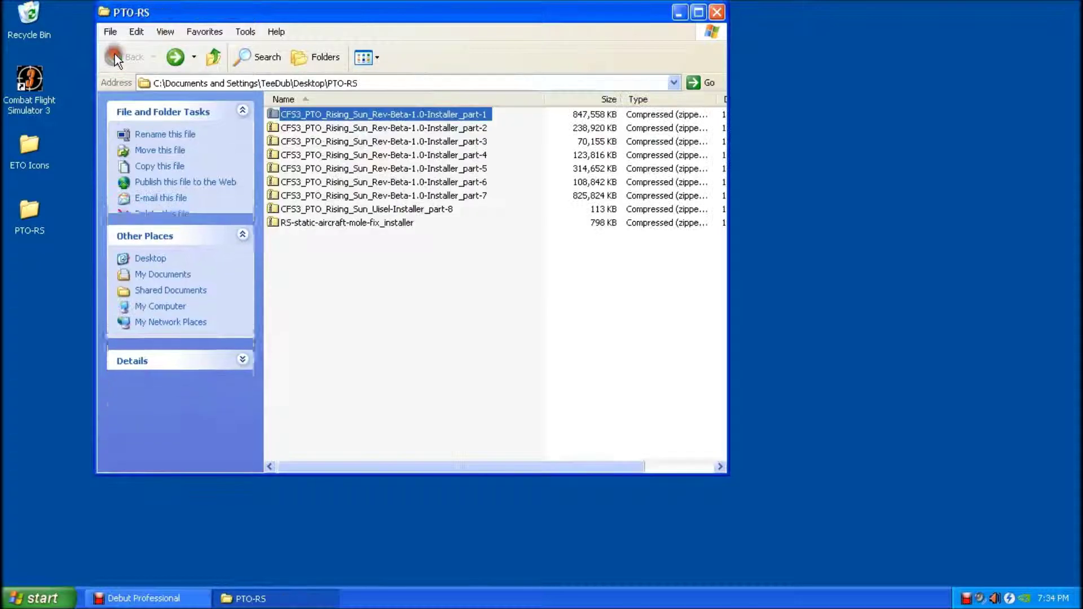
pyautogui.doubleClick(442, 128)
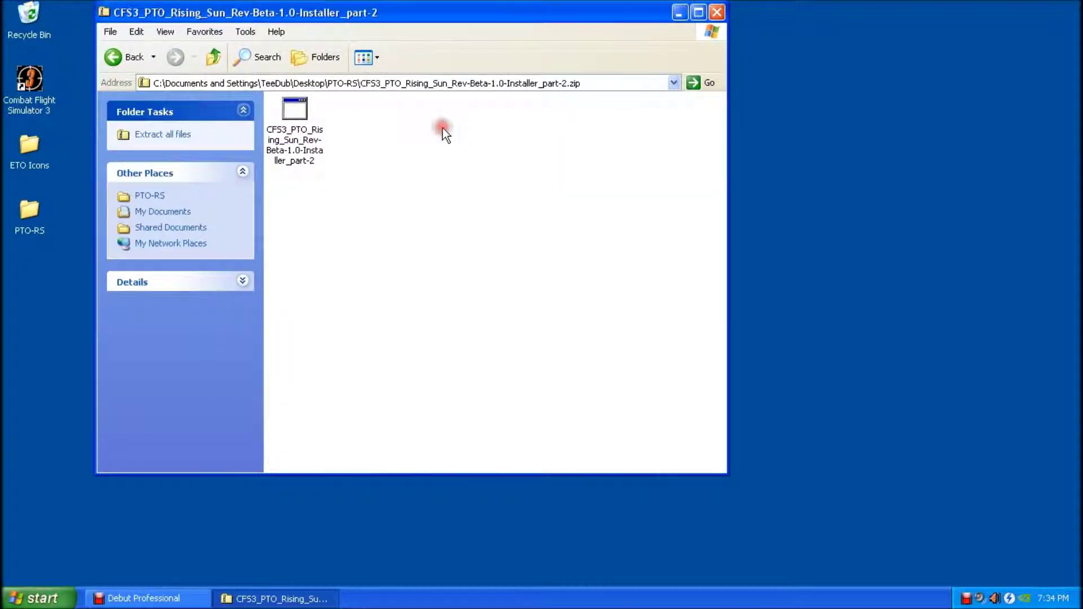
pyautogui.doubleClick(313, 107)
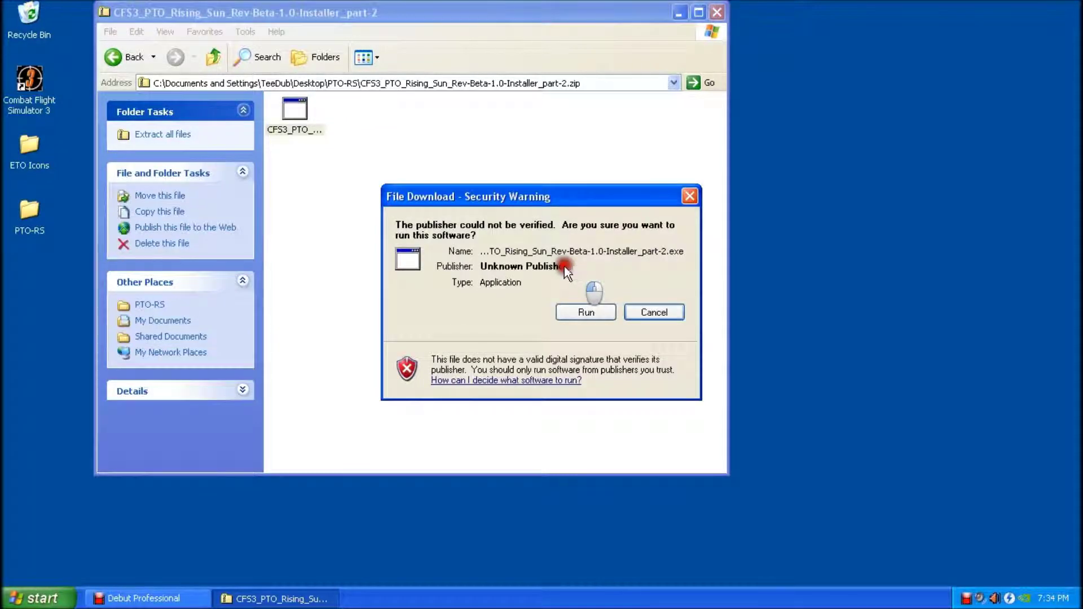
pyautogui.click(594, 314)
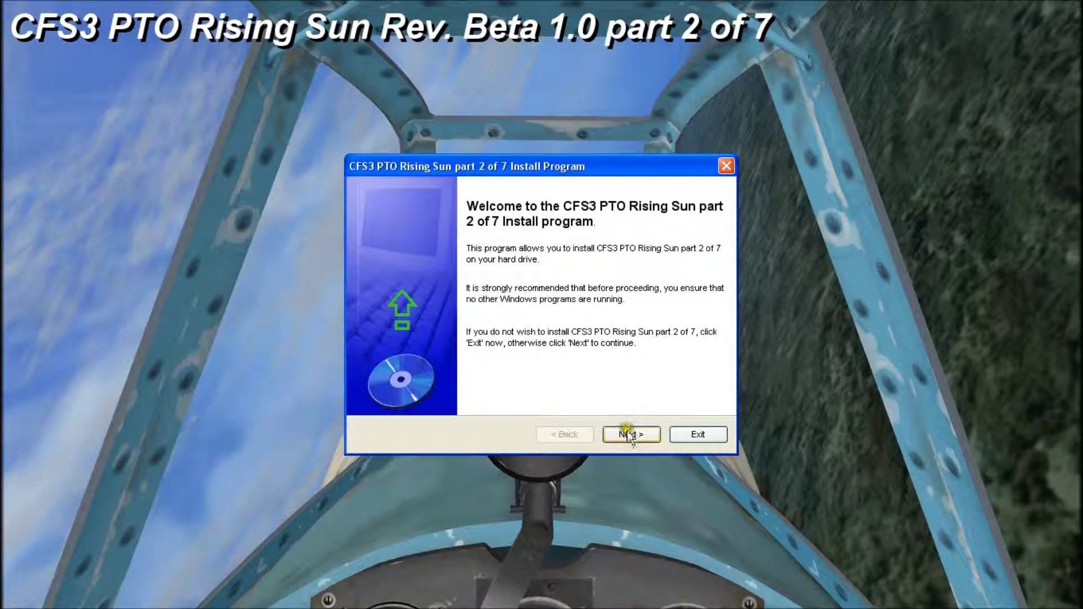
# - Install part 2 into the CFS3 PTO Rising Sun folder
pyautogui.click(628, 435)
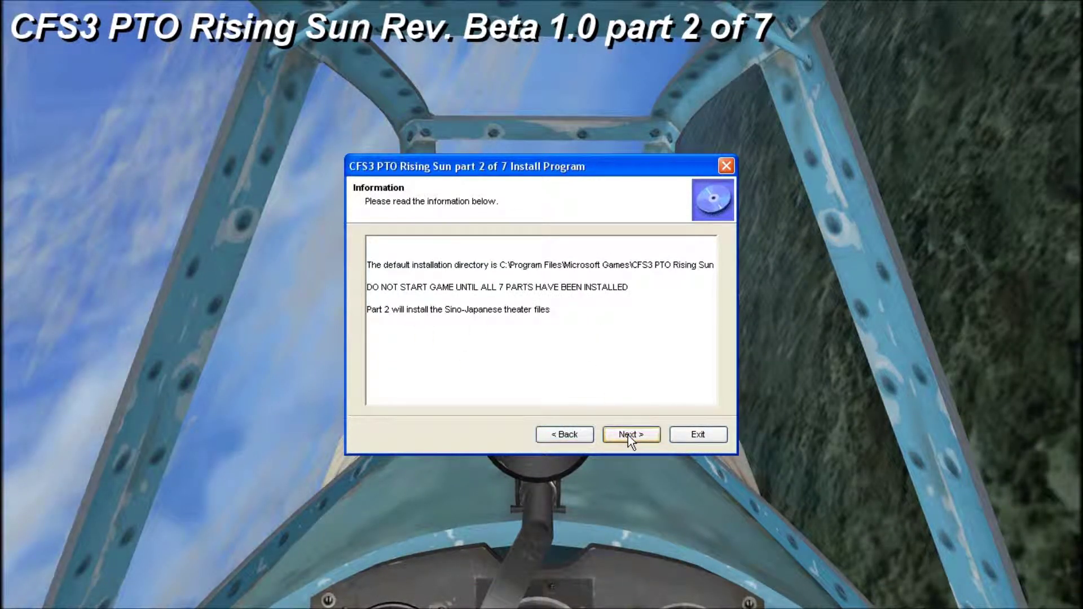
pyautogui.click(628, 435)
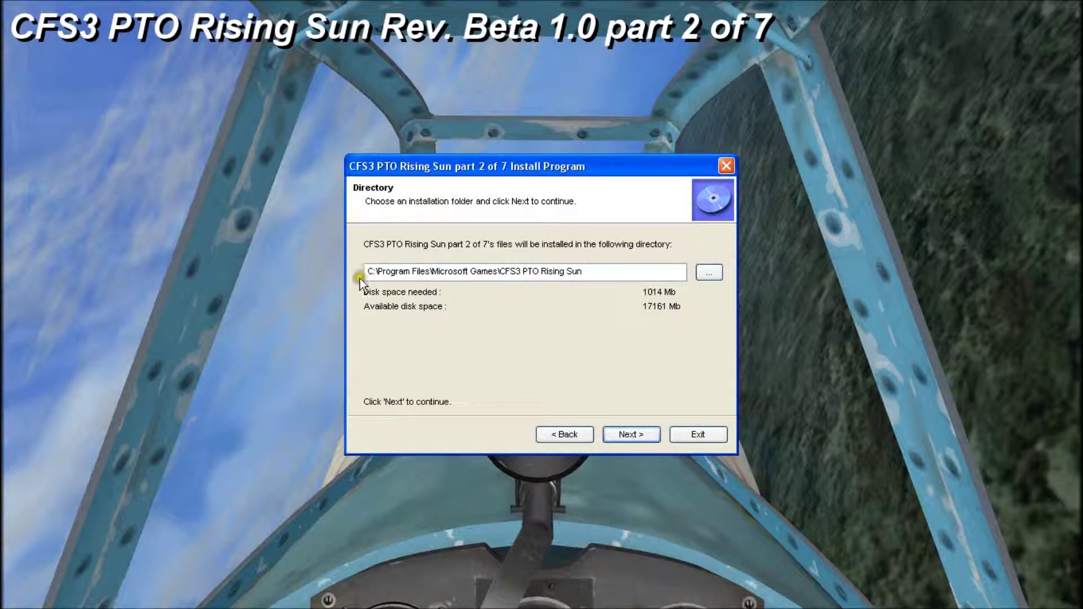
pyautogui.click(631, 432)
pyautogui.click(630, 432)
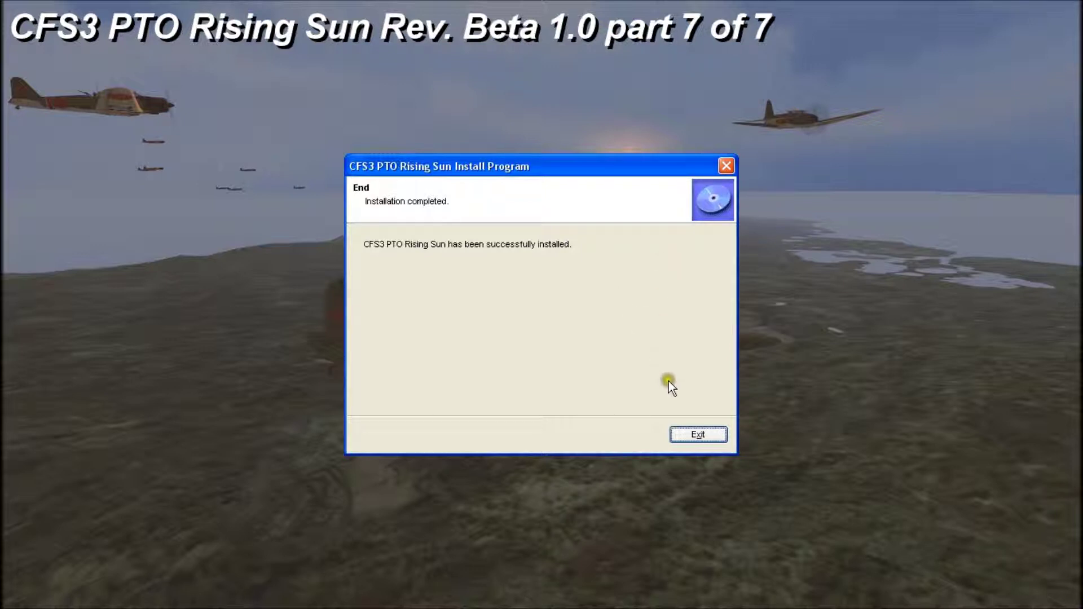
# - Exit the completed Rising Sun installer's final page
pyautogui.click(697, 435)
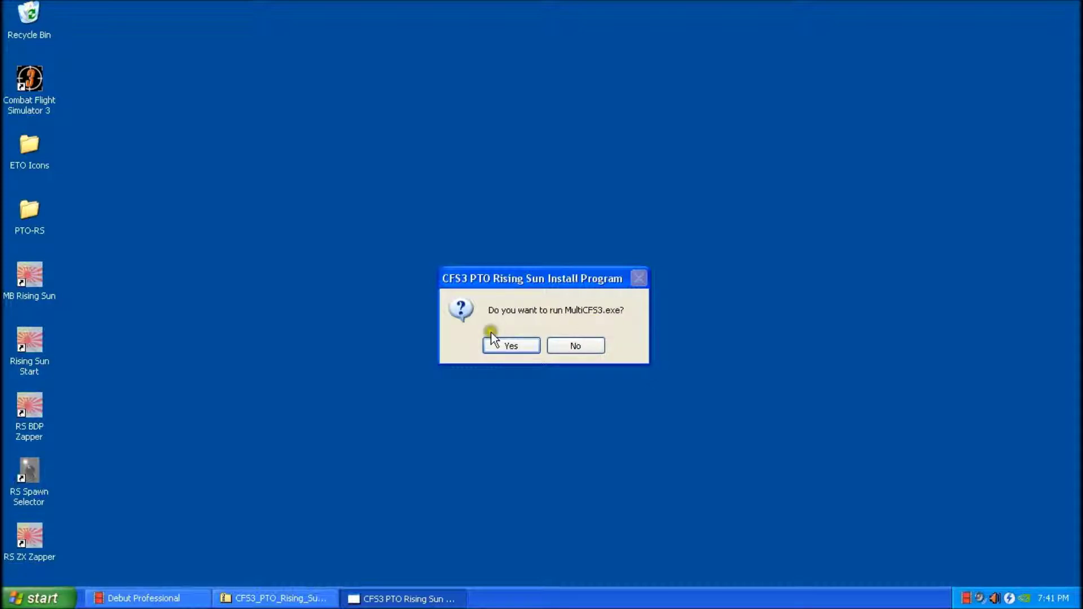
# - Run MultiCFS3, rename the Current User folder to 'CFS3 PTO Rising Sun', and accept the change
pyautogui.click(507, 346)
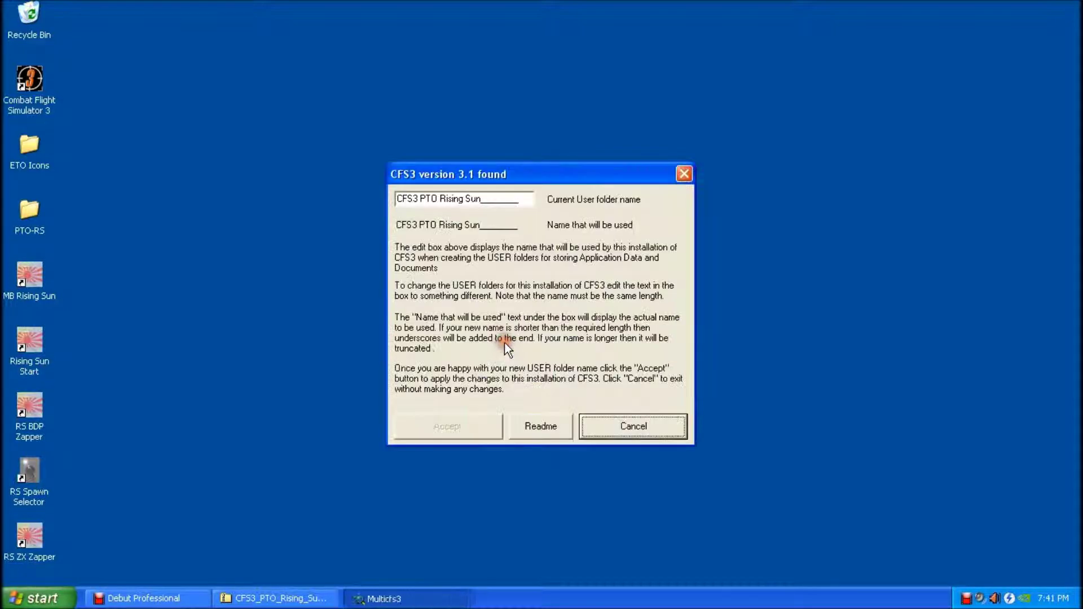
pyautogui.click(528, 201)
pyautogui.moveTo(528, 201); pyautogui.dragTo(353, 193)
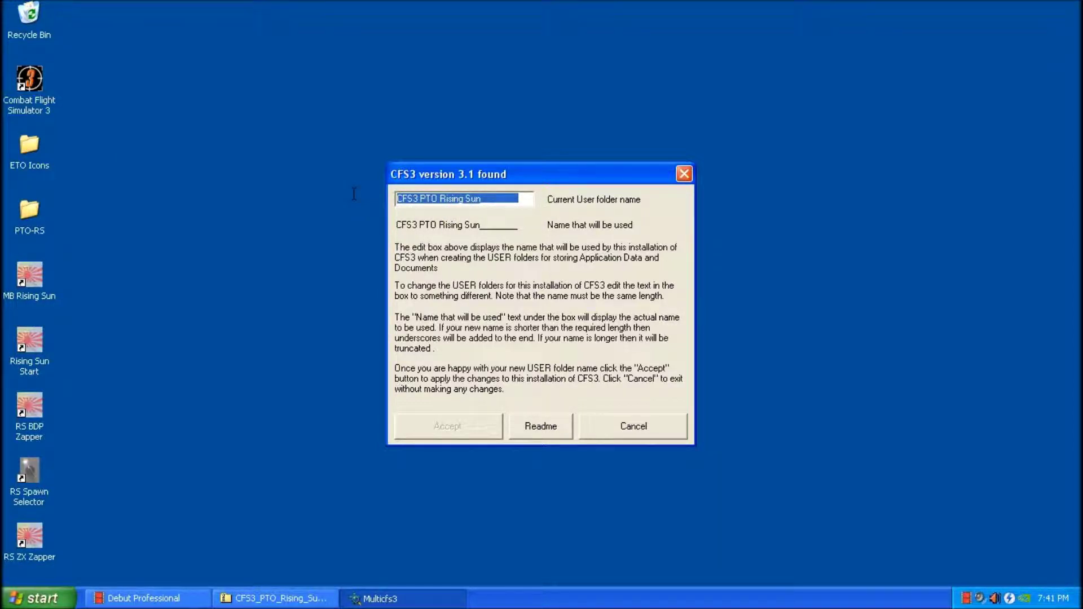
pyautogui.press('BackSpace')
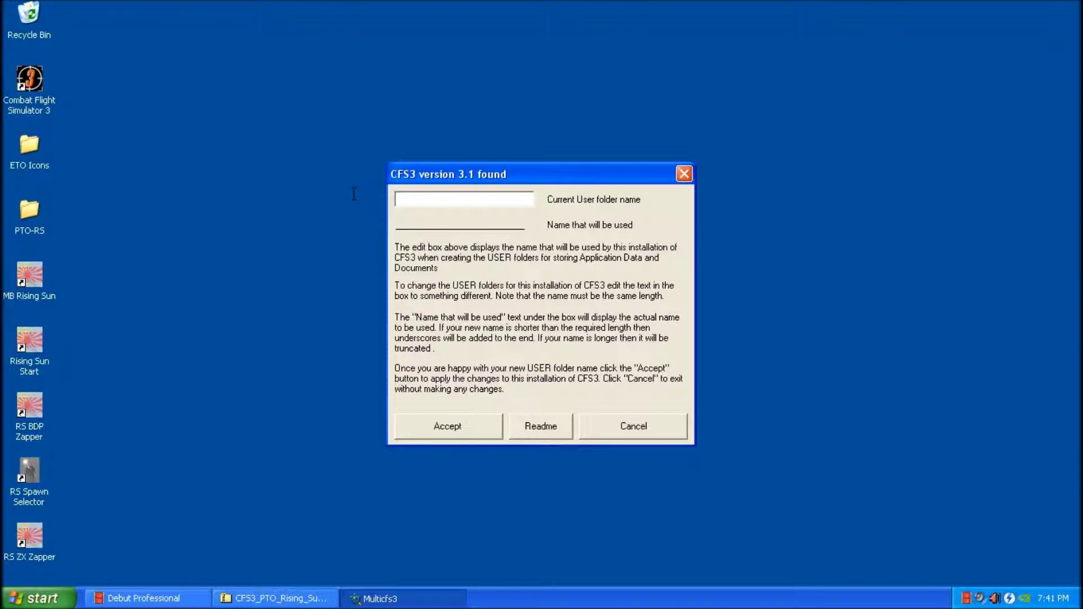
pyautogui.write('CFS3')
pyautogui.write('PTO R')
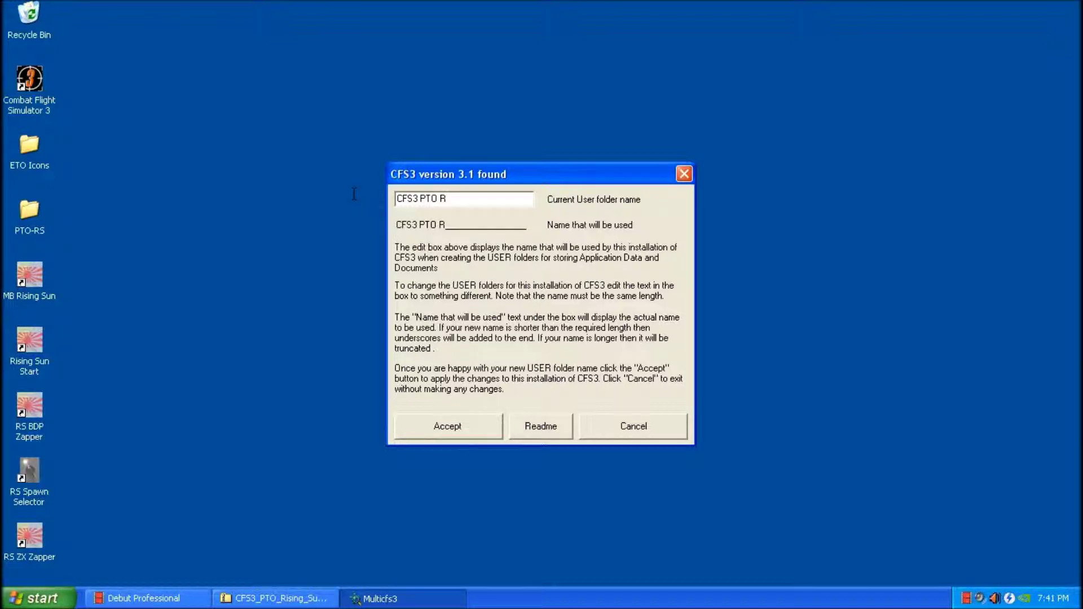
pyautogui.write('Ising Sun')
pyautogui.click(460, 433)
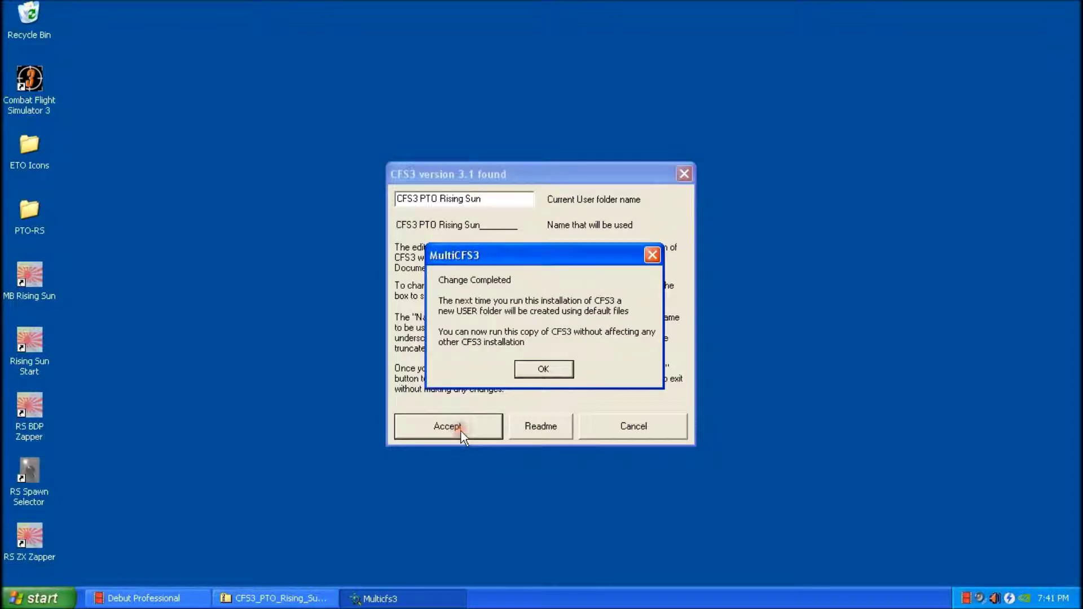
pyautogui.click(536, 372)
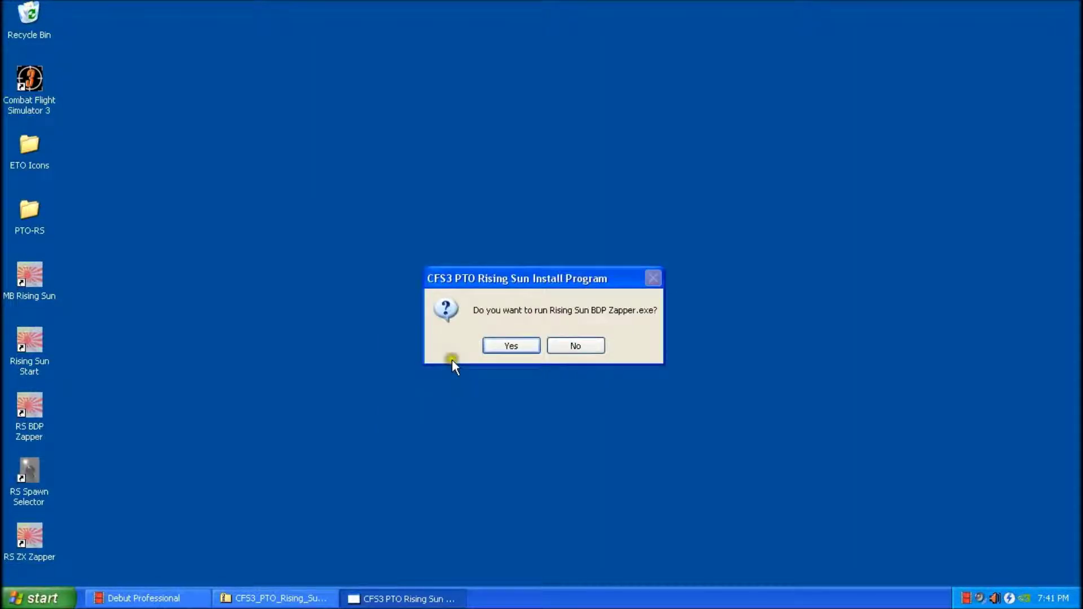
# - Run Rising Sun BDP Zapper and ZX Zapper, dismissing each console when done
pyautogui.click(509, 346)
pyautogui.press('Return')
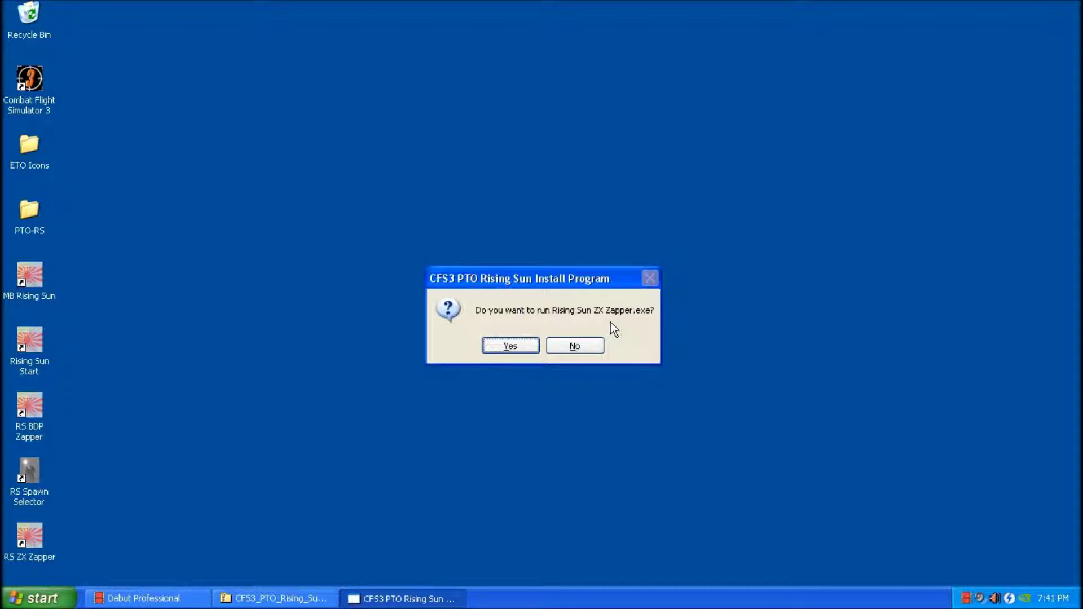
pyautogui.click(510, 345)
pyautogui.press('Return')
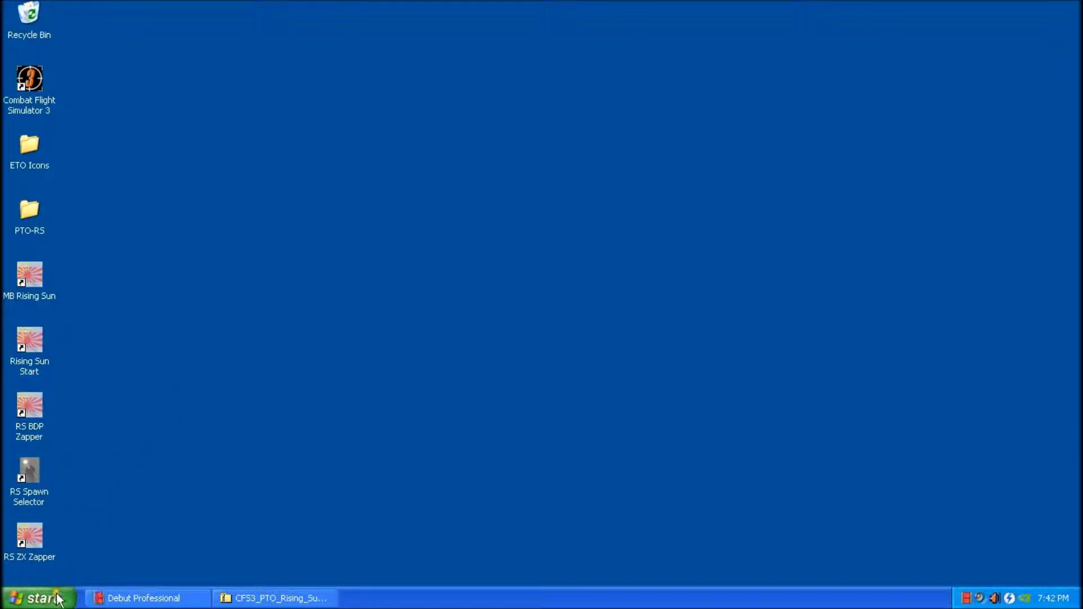
# - Browse from My Computer through C:\Program Files\Microsoft Games into CFS3 PTO Rising Sun
pyautogui.moveTo(21, 597); pyautogui.dragTo(213, 371)
pyautogui.click(214, 367)
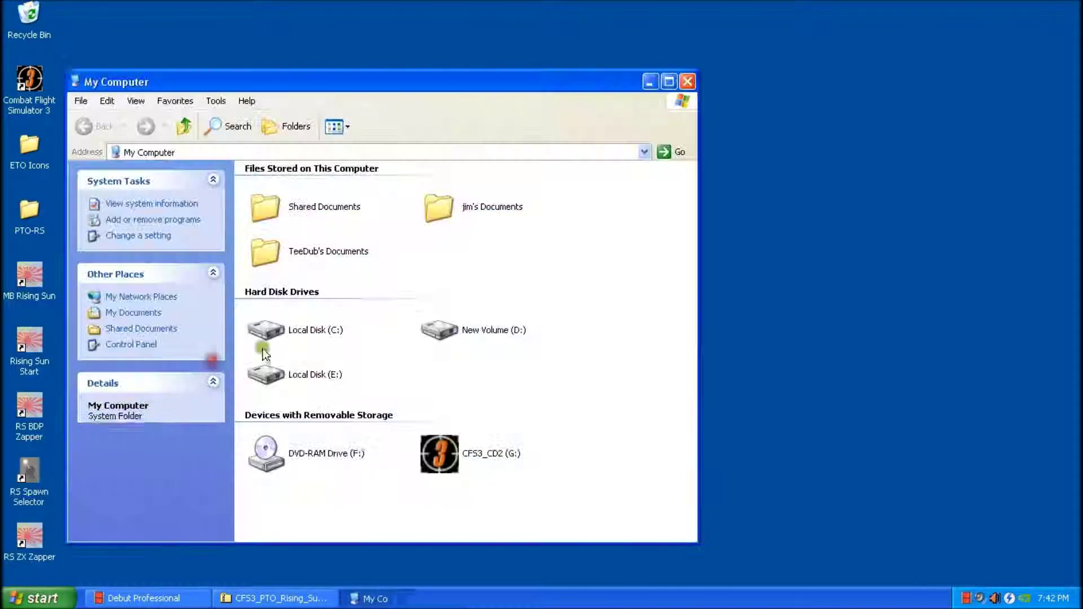
pyautogui.doubleClick(300, 334)
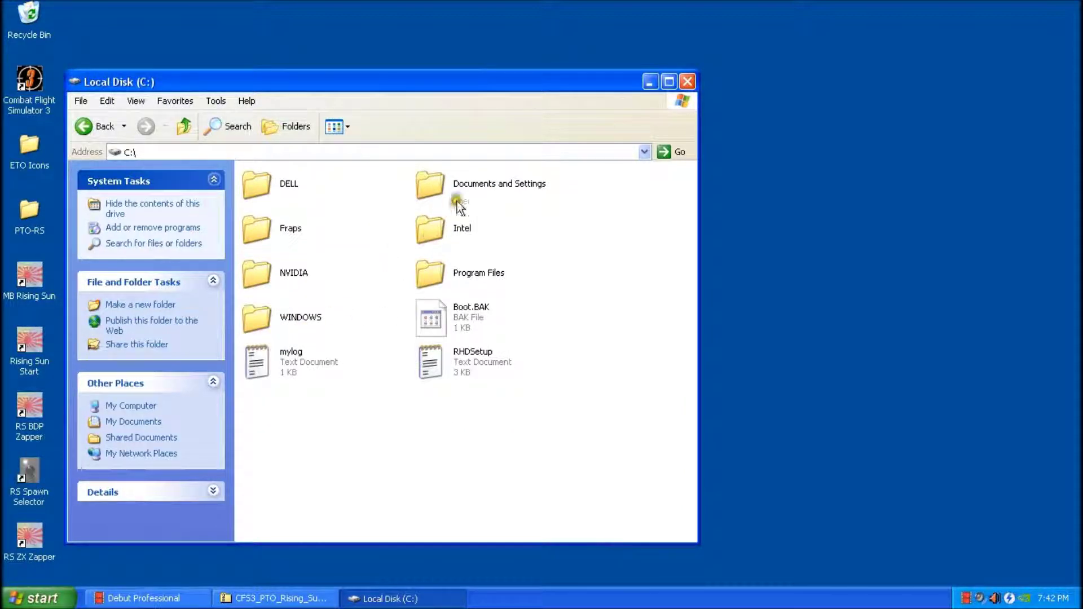
pyautogui.doubleClick(431, 276)
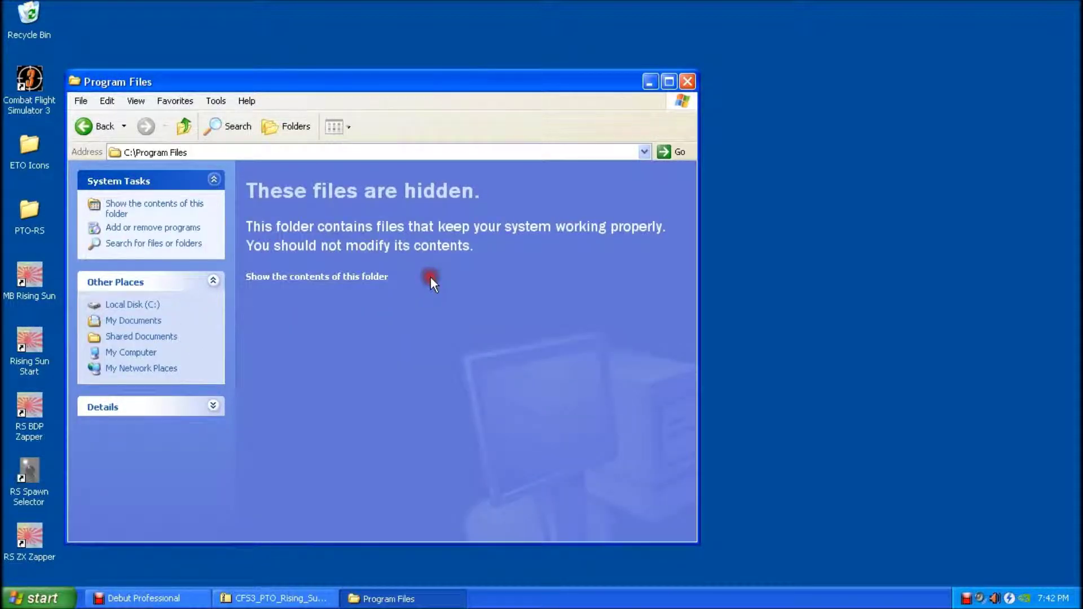
pyautogui.click(361, 277)
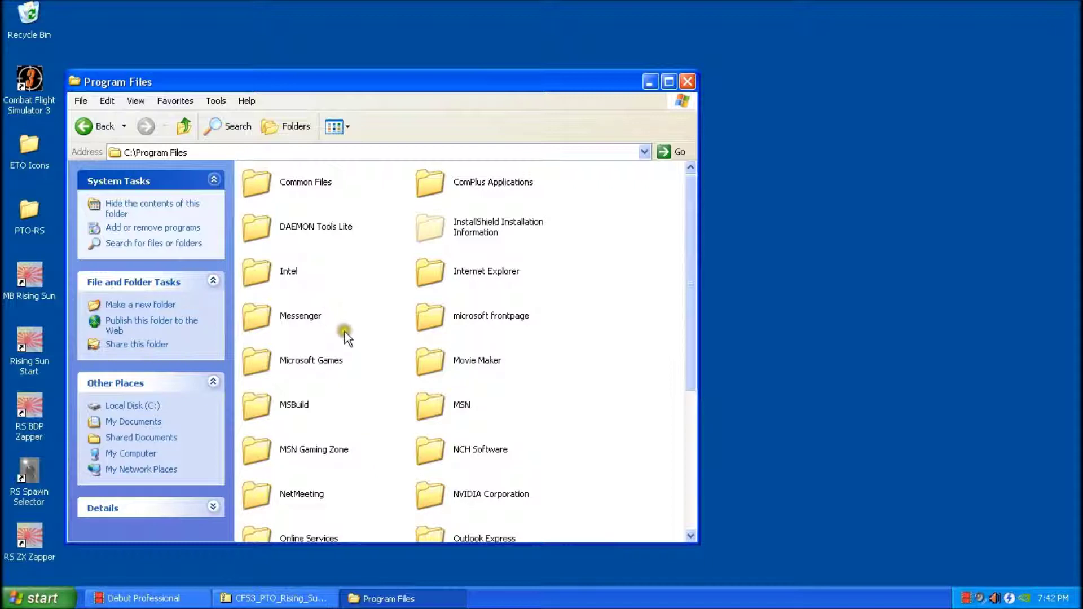
pyautogui.doubleClick(302, 365)
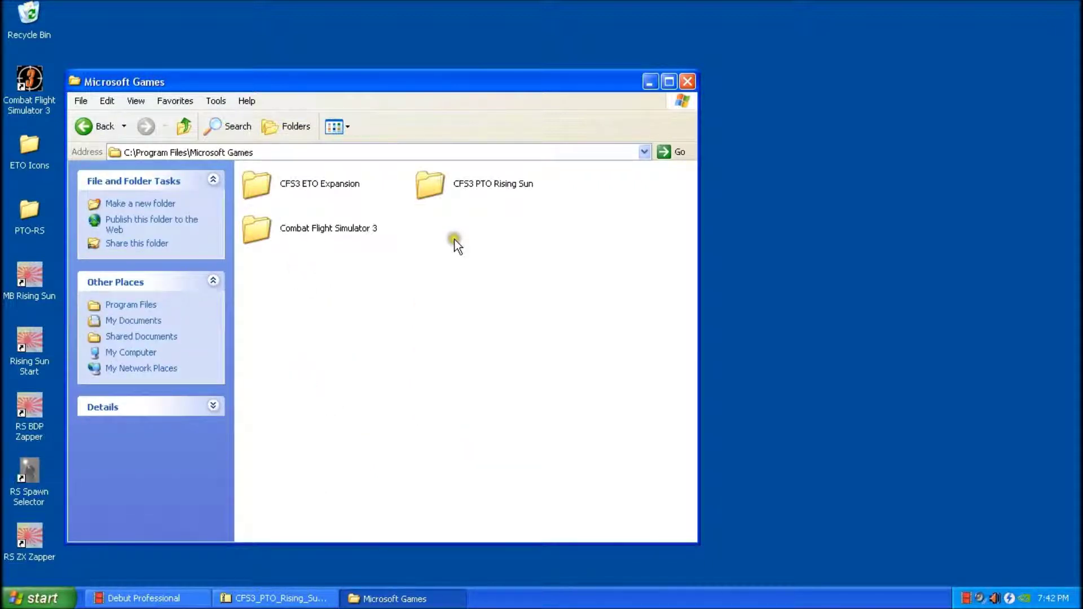
pyautogui.doubleClick(456, 185)
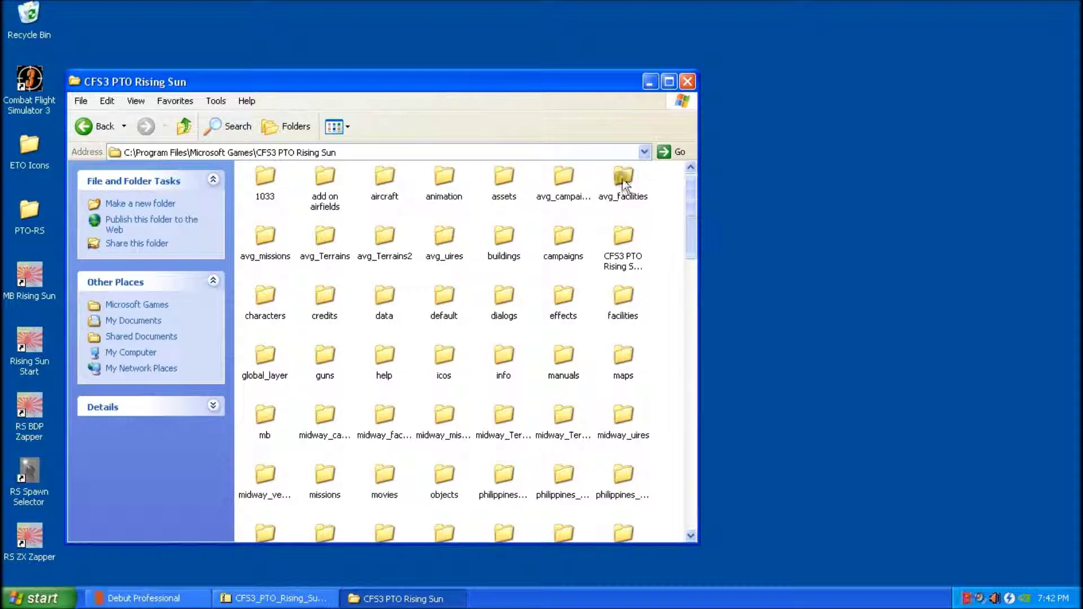
# - Switch the folder to Details view and launch cfs3config
pyautogui.click(349, 128)
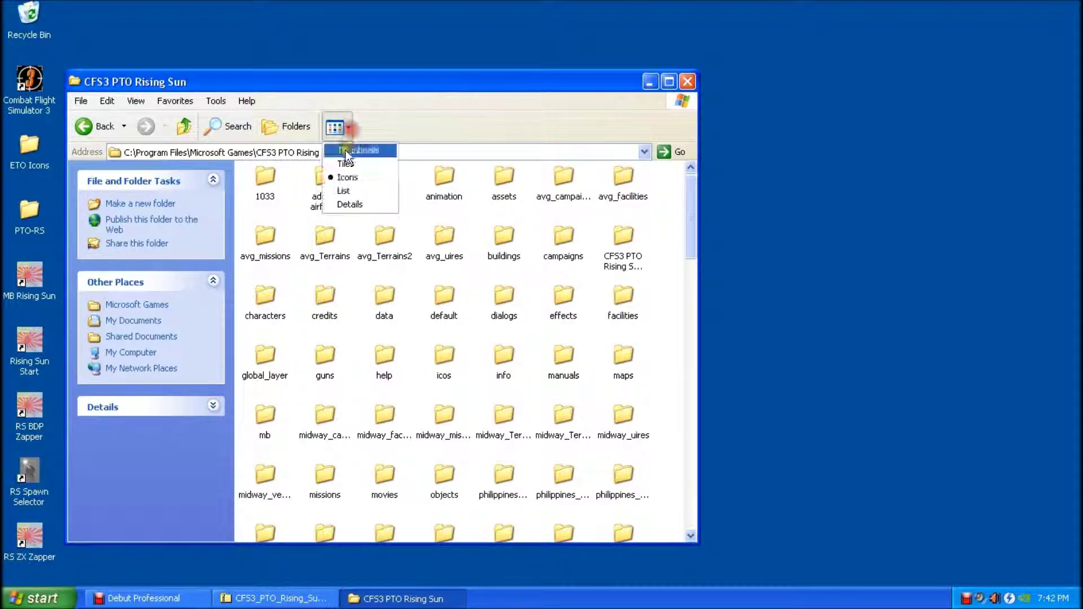
pyautogui.click(347, 206)
pyautogui.moveTo(692, 191); pyautogui.dragTo(682, 341)
pyautogui.scroll(1, 685, 343)
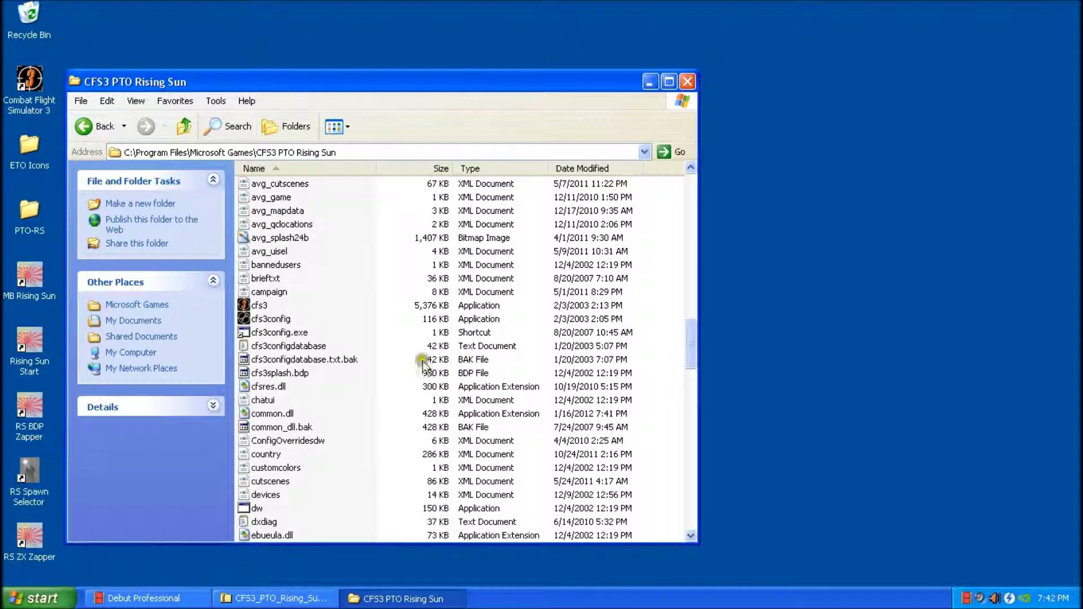
pyautogui.doubleClick(273, 320)
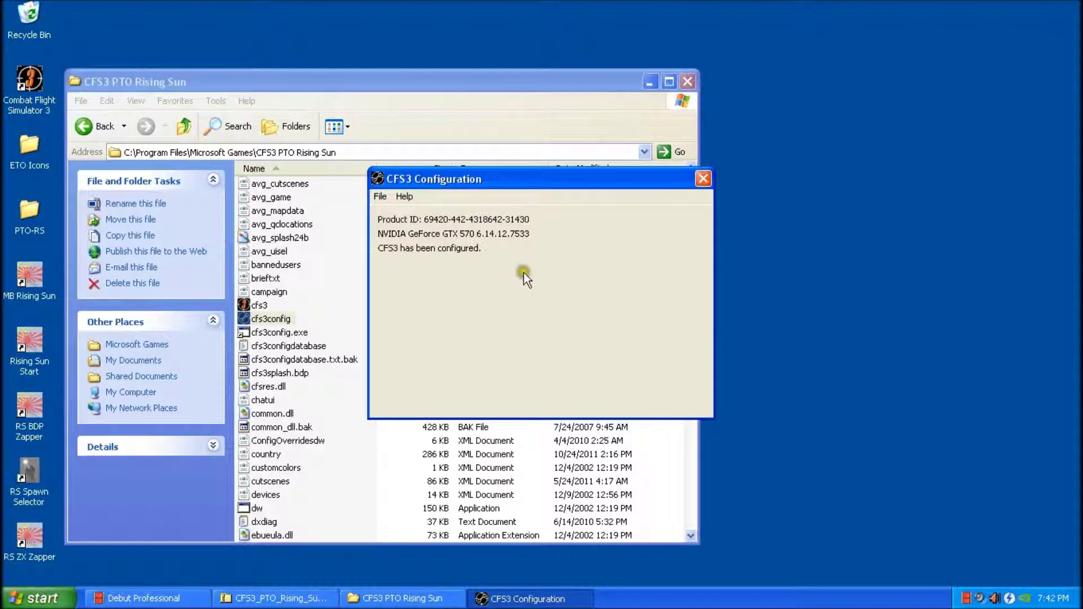
# - Set the game's display resolution to 1360 x 768 x 32 under Change Display Options
pyautogui.click(376, 195)
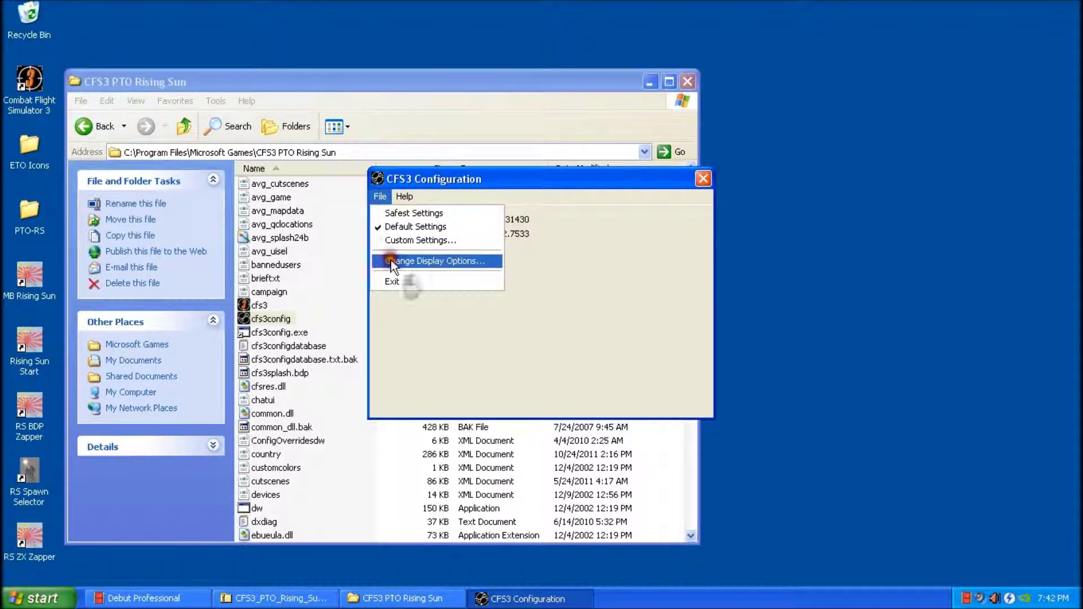
pyautogui.click(390, 260)
pyautogui.click(436, 291)
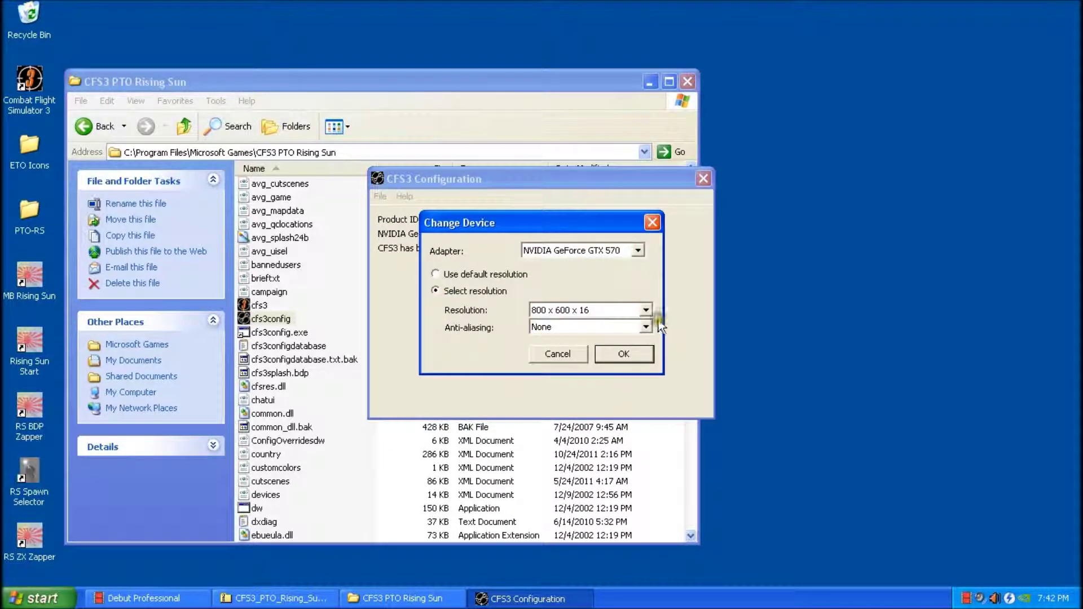
pyautogui.click(645, 309)
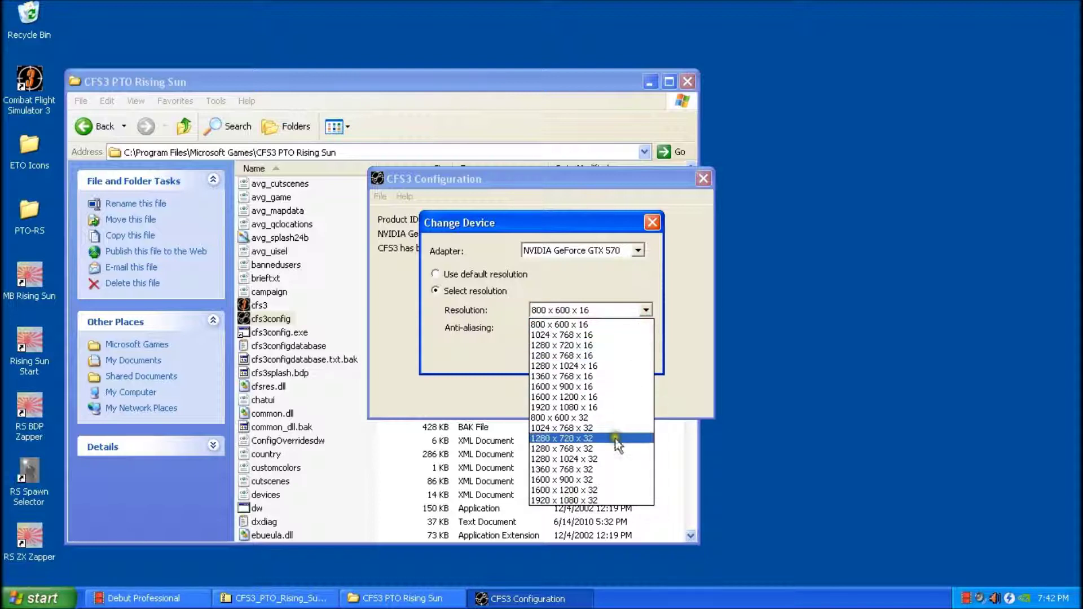
pyautogui.click(608, 467)
pyautogui.click(610, 352)
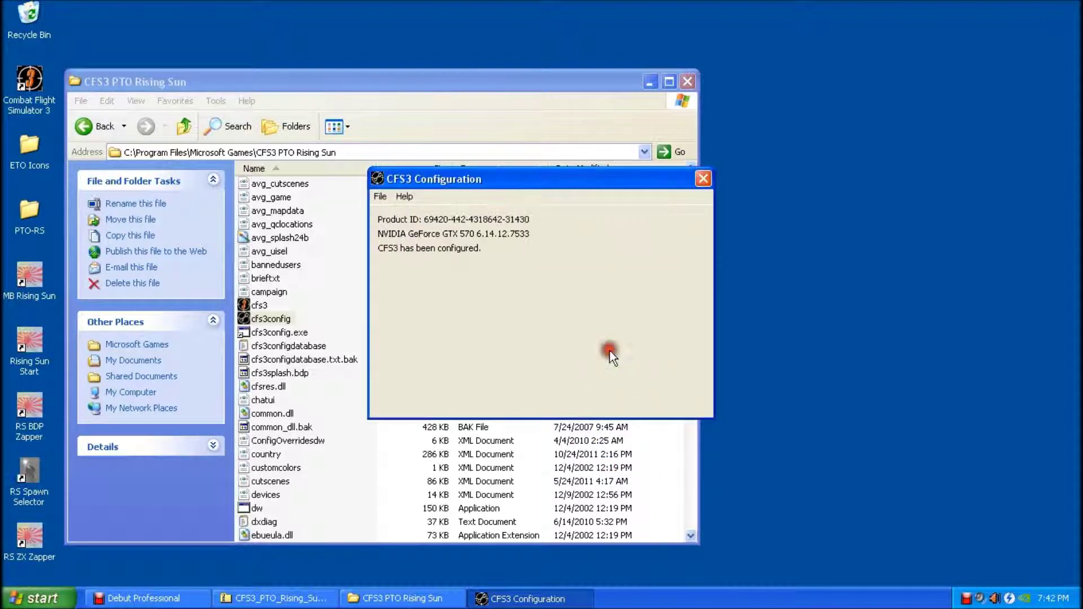
# - Exit CFS3 Configuration and select the cfs3 game executable
pyautogui.click(378, 198)
pyautogui.click(389, 279)
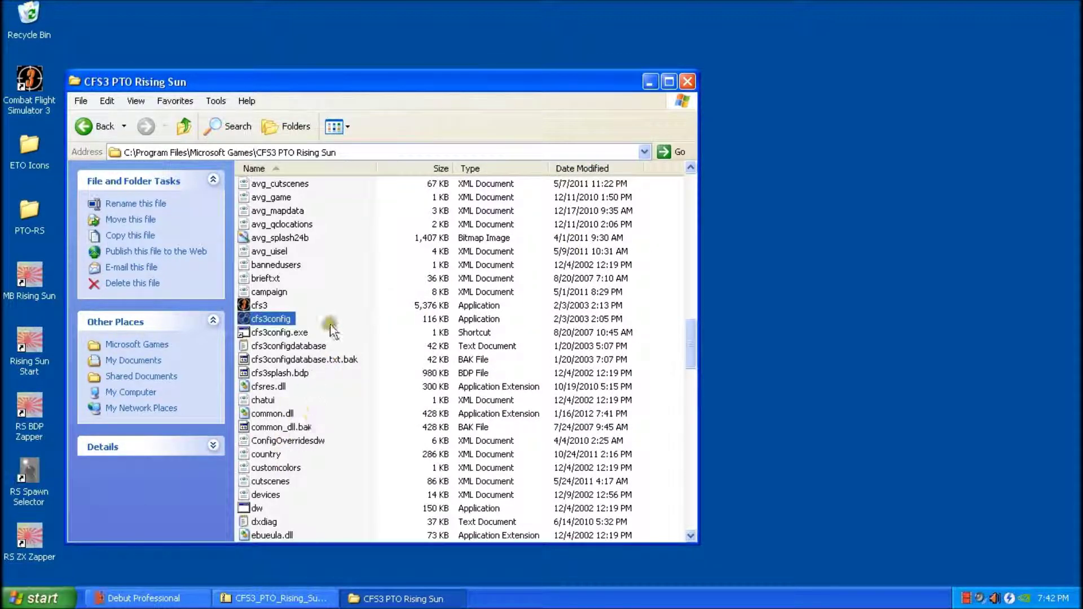
pyautogui.click(257, 307)
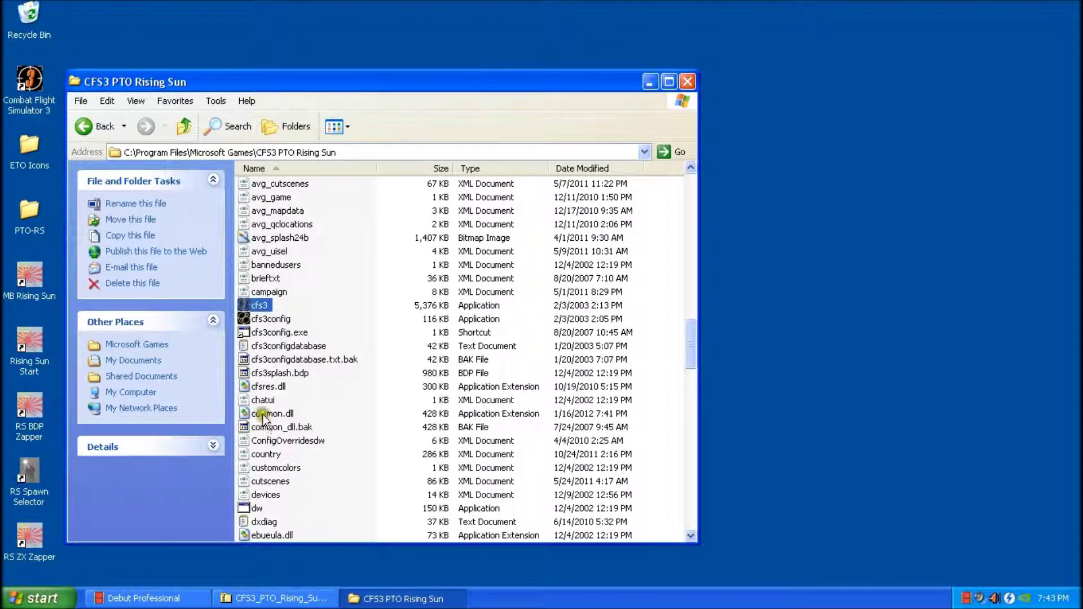
# - Launch cfs3, fly a Quick Combat Intercept flight, then quit Combat Flight Simulator 3
pyautogui.doubleClick(247, 305)
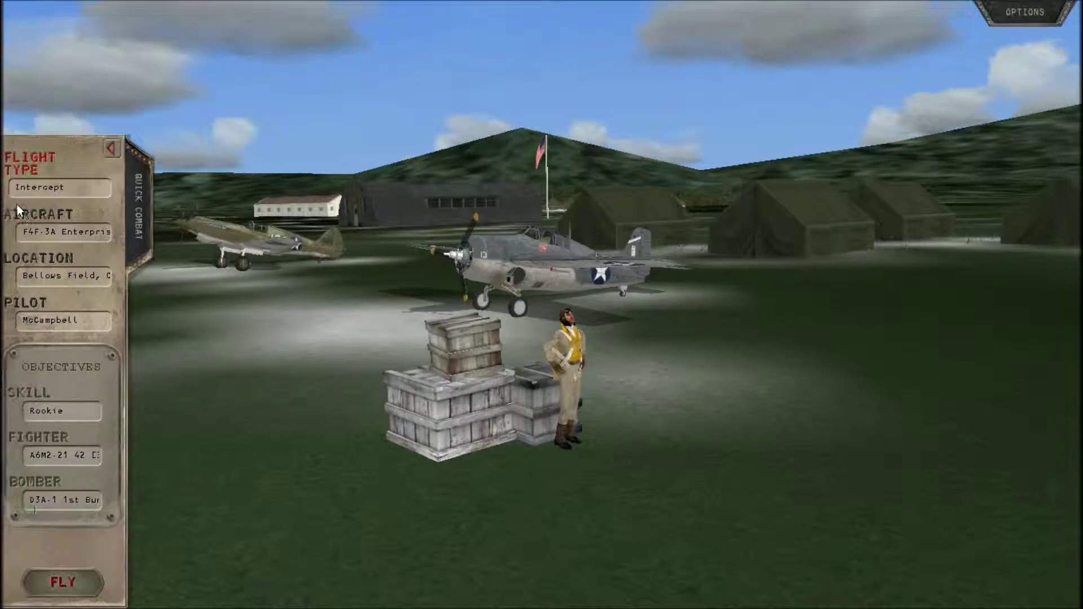
pyautogui.click(62, 582)
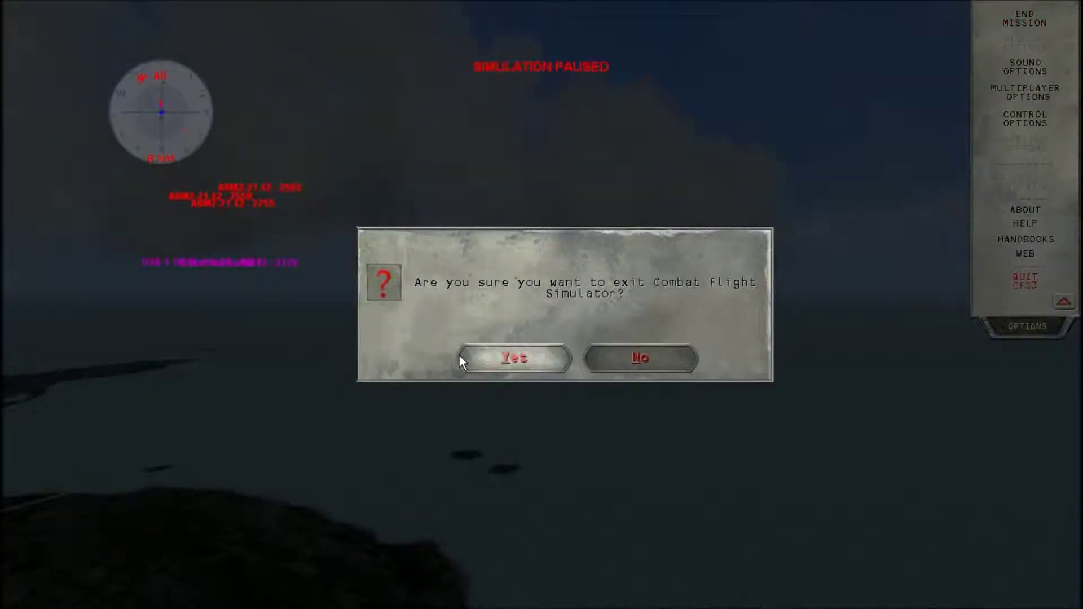
pyautogui.click(463, 358)
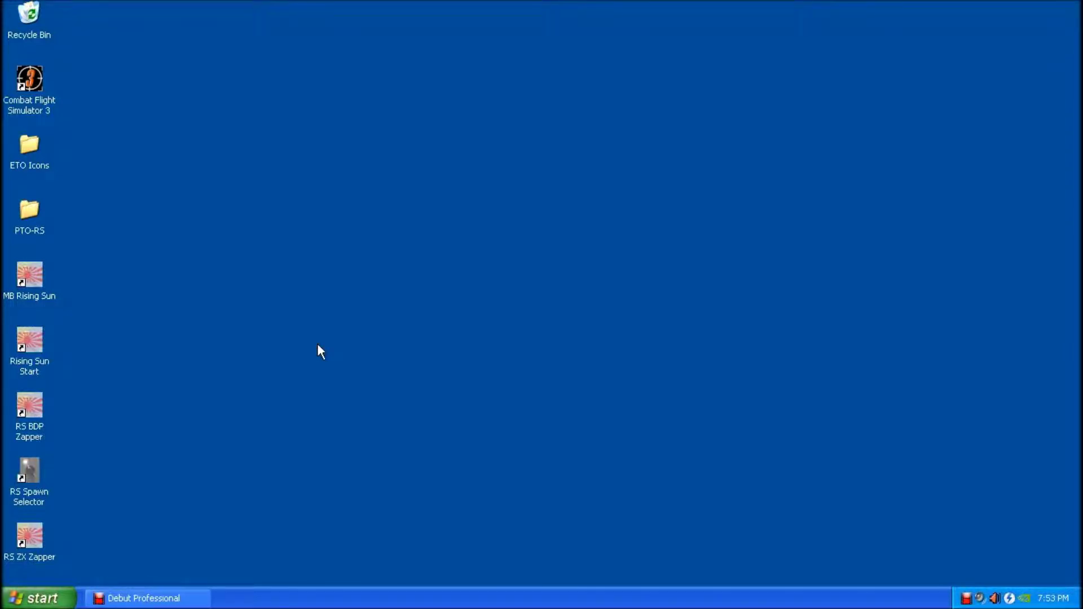
# - Find the Rising Sun Start shortcut's target, Rising_Sun_Theater_Selector.bat, and bring up its context menu
pyautogui.rightClick(25, 343)
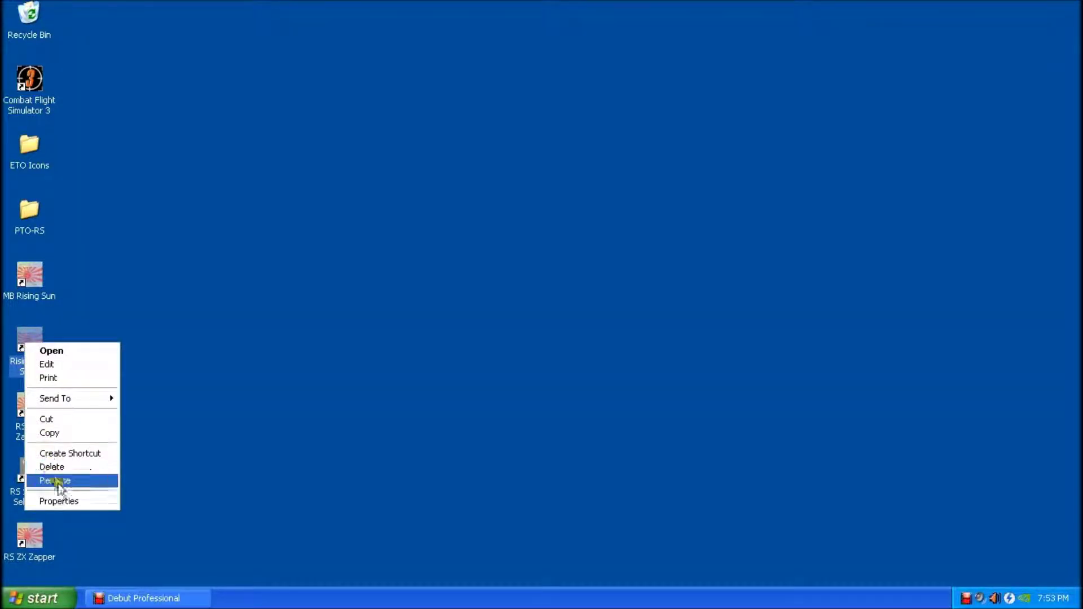
pyautogui.click(63, 501)
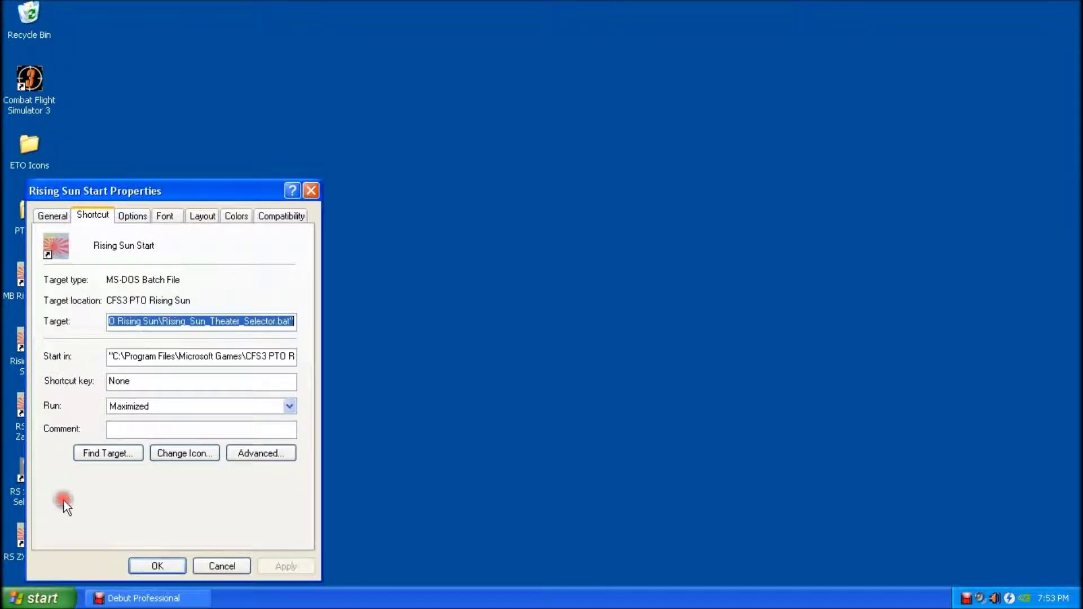
pyautogui.click(113, 456)
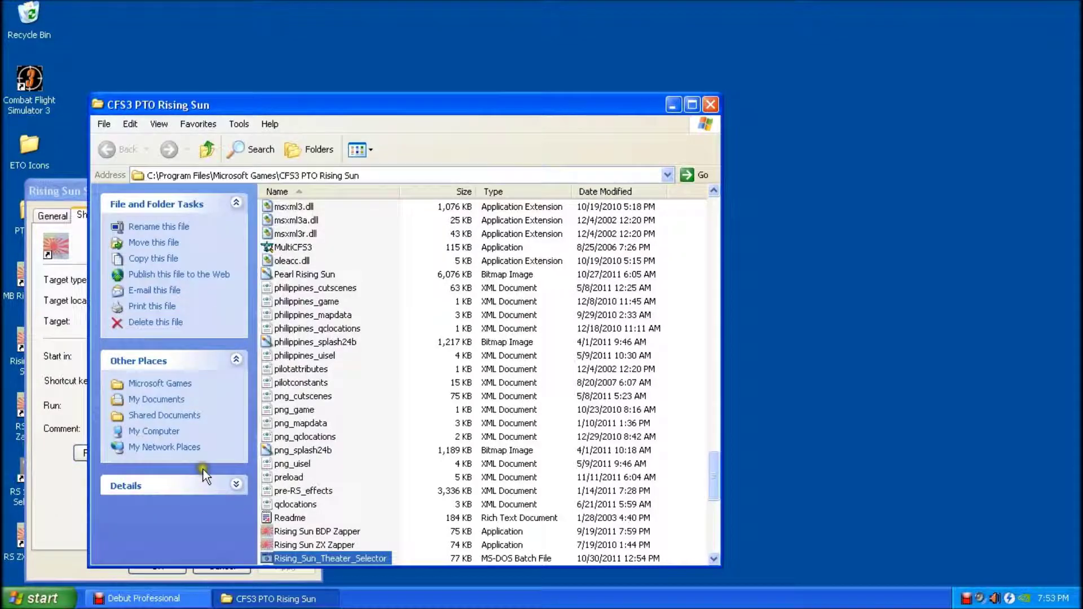
pyautogui.scroll(-4, 336, 441)
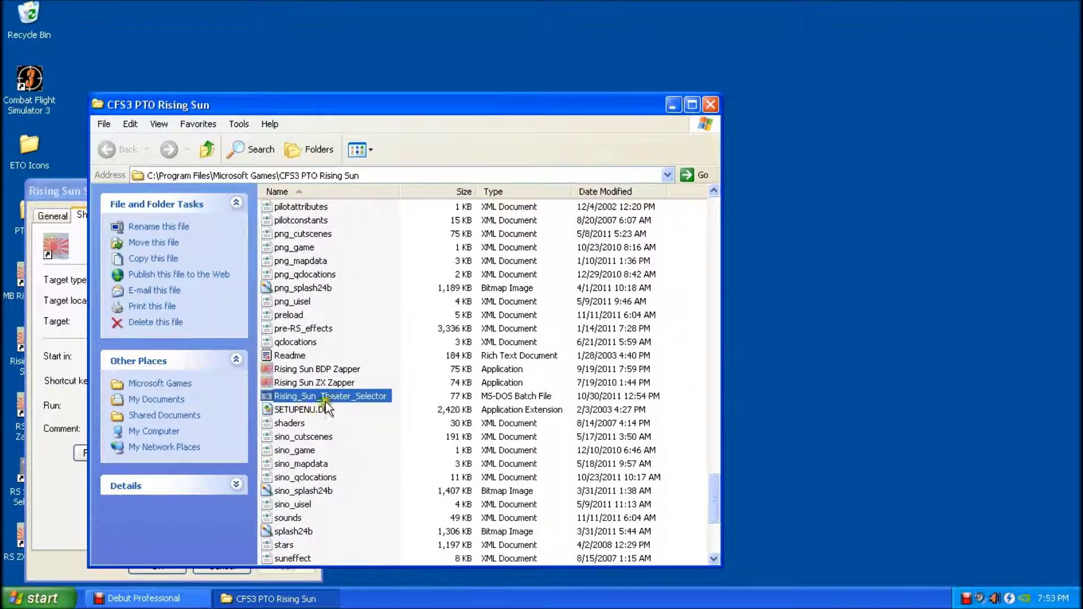
pyautogui.rightClick(346, 400)
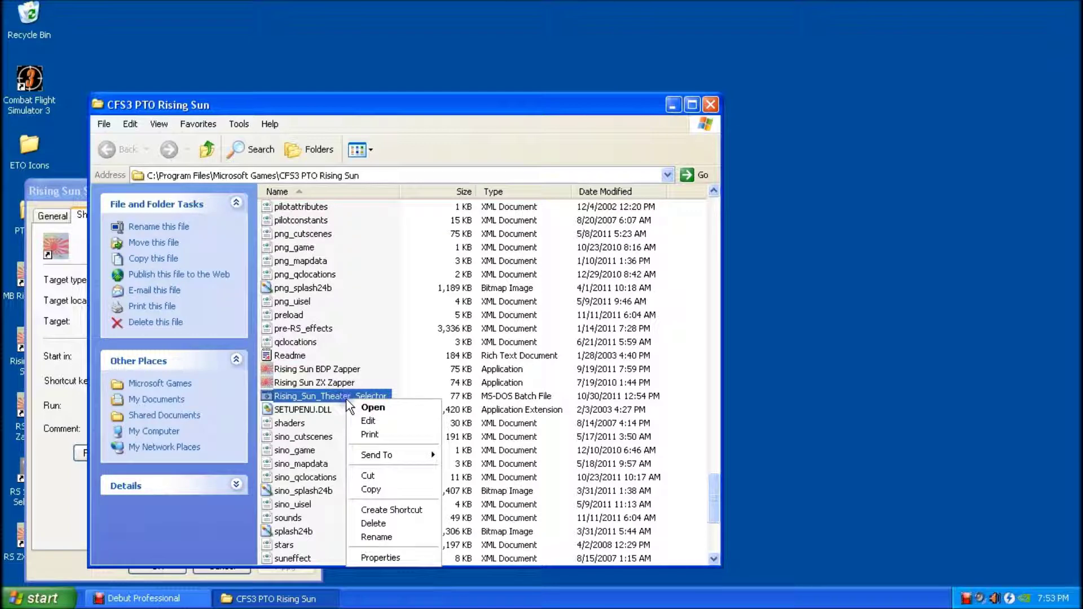
# - Edit Rising_Sun_Theater_Selector.bat in Notepad and inspect the Administrator part of the :SINO CD path
pyautogui.click(376, 421)
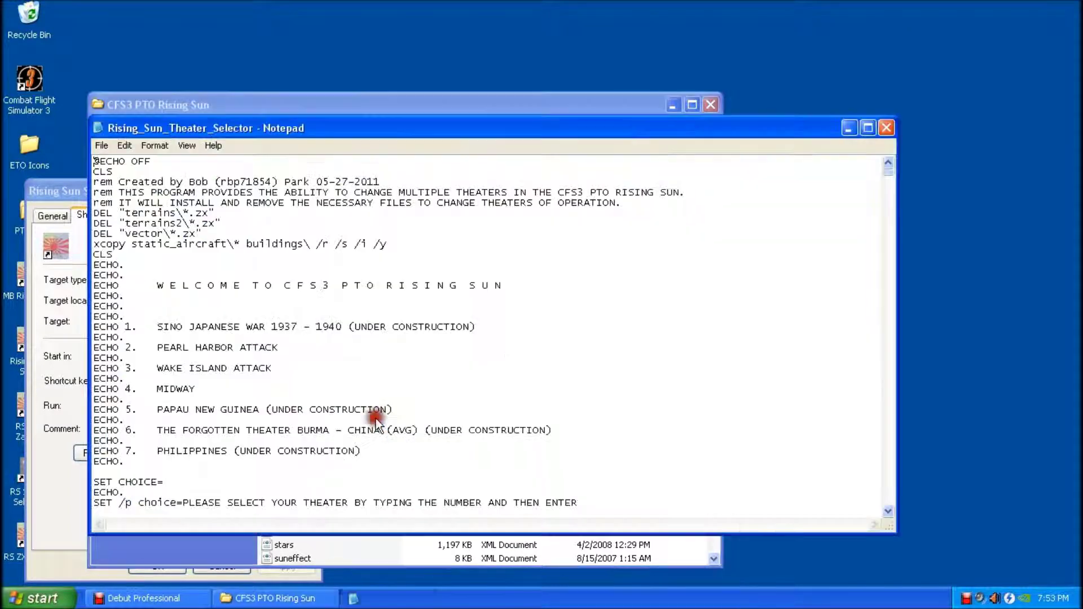
pyautogui.scroll(-7, 488, 359)
pyautogui.scroll(-4, 493, 361)
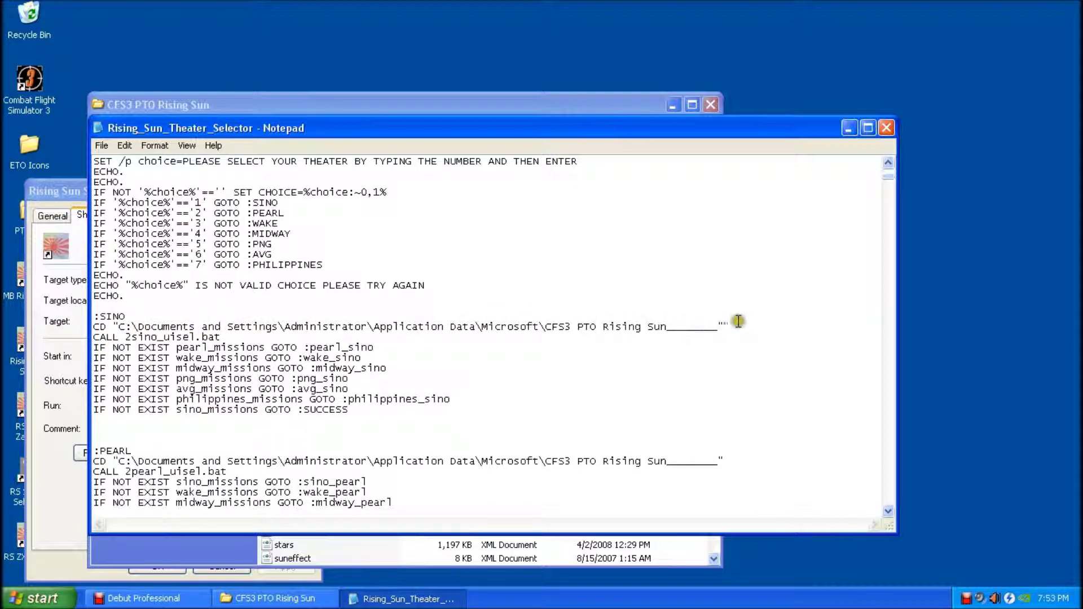
pyautogui.moveTo(283, 327); pyautogui.dragTo(382, 326)
pyautogui.click(586, 288)
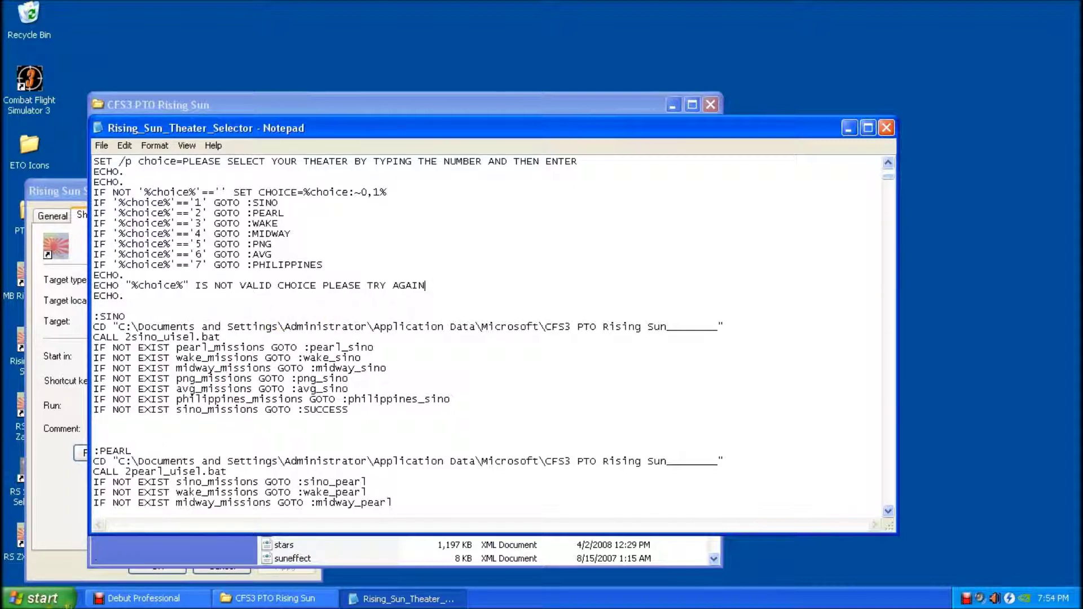
pyautogui.click(38, 598)
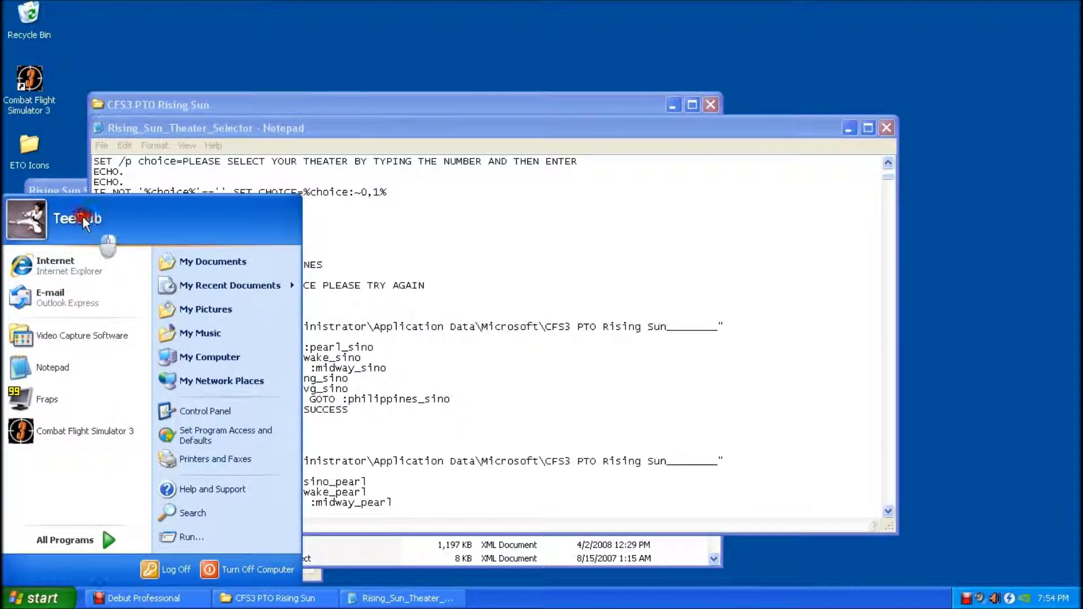
# - On the C: drive, turn on Show hidden files and folders in Folder Options
pyautogui.click(563, 223)
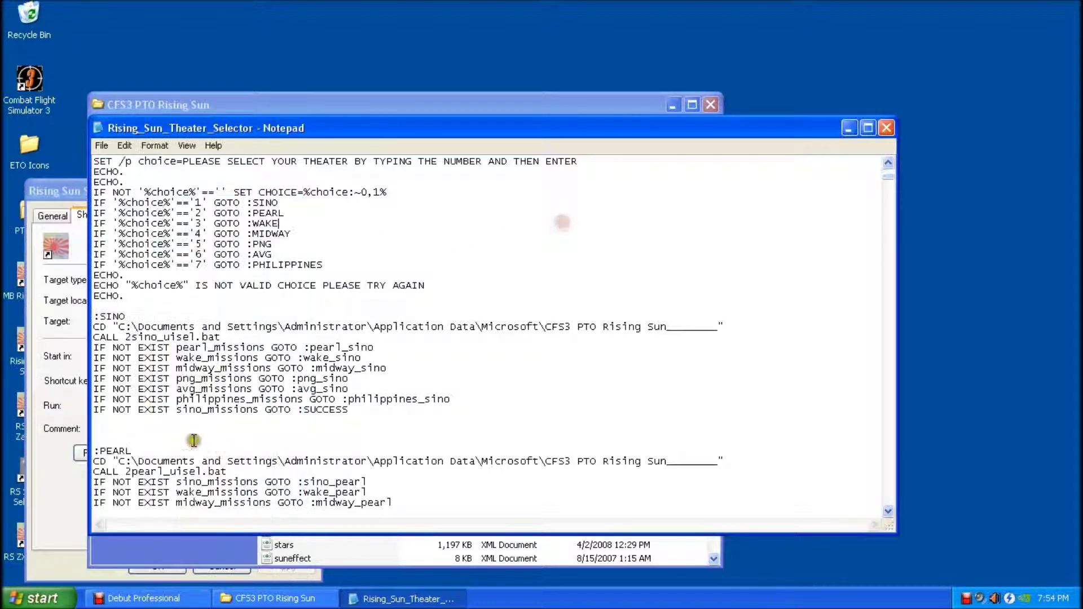
pyautogui.click(41, 599)
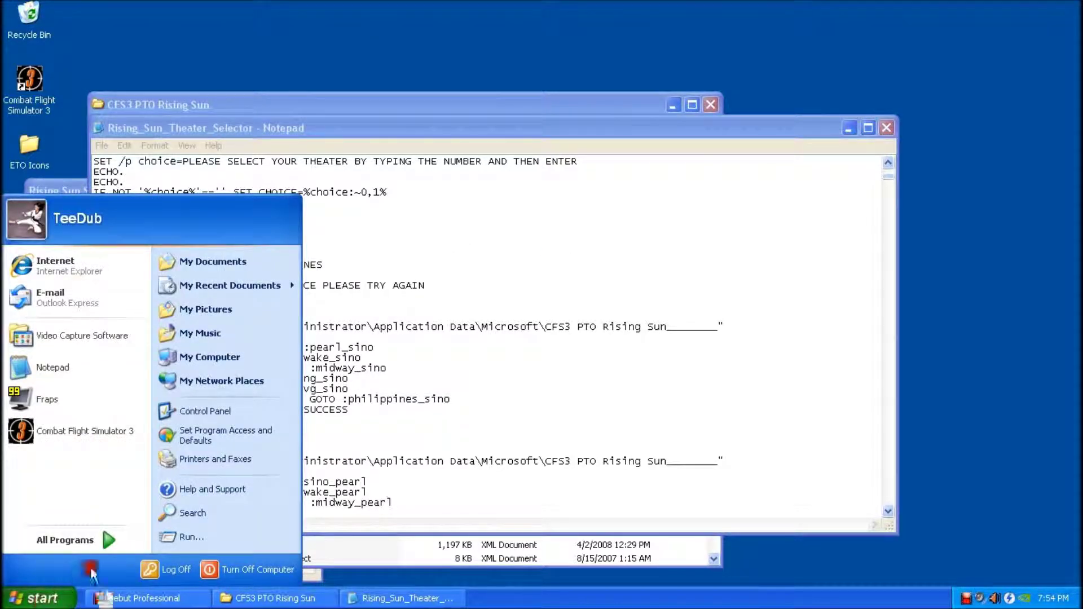
pyautogui.click(194, 357)
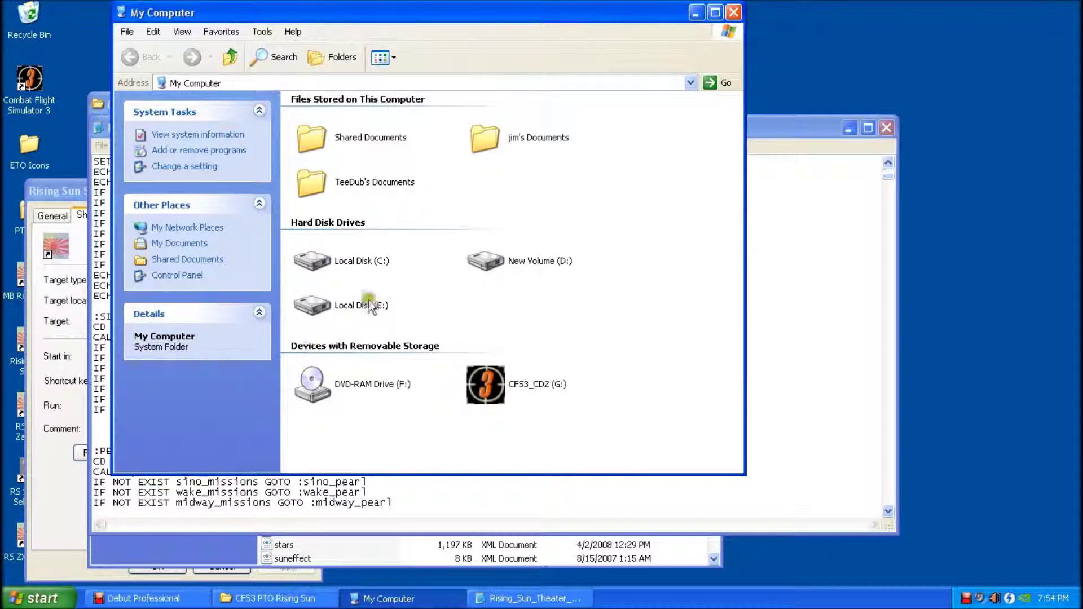
pyautogui.doubleClick(351, 266)
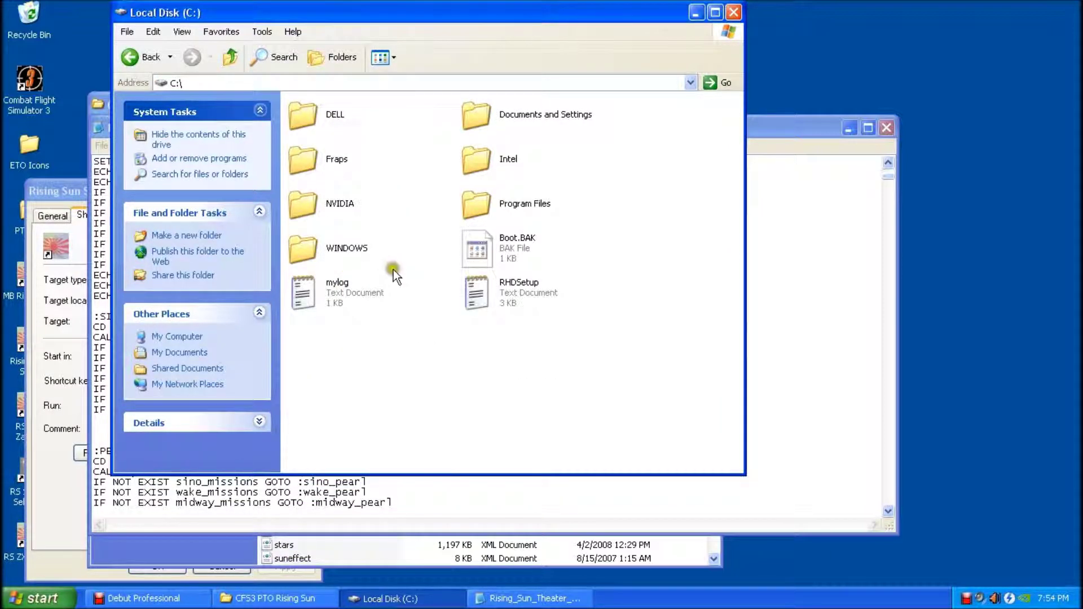
pyautogui.click(265, 32)
pyautogui.click(273, 95)
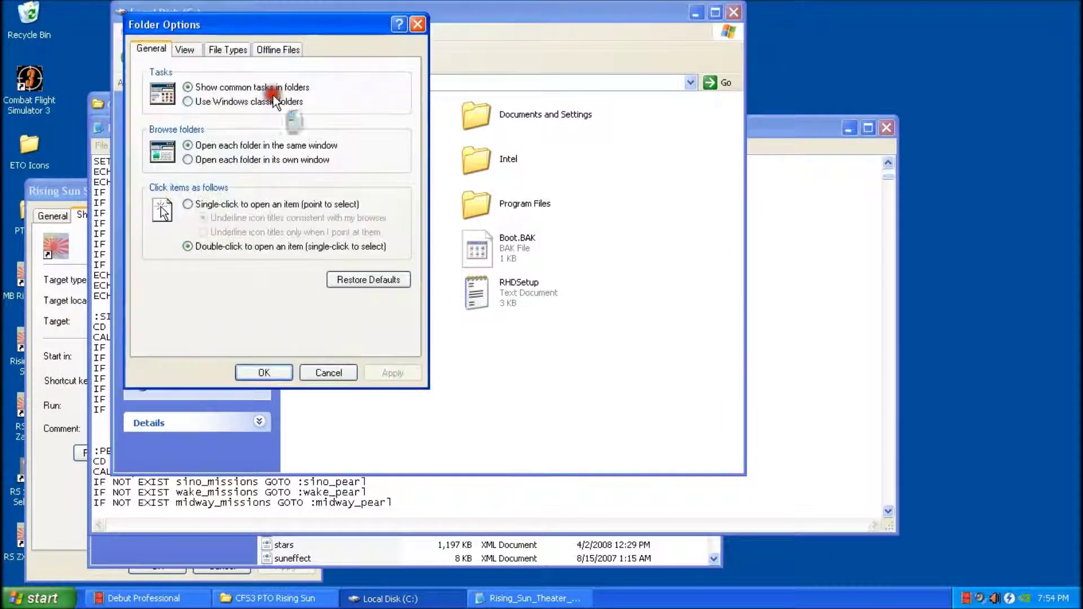
pyautogui.click(179, 48)
pyautogui.click(186, 296)
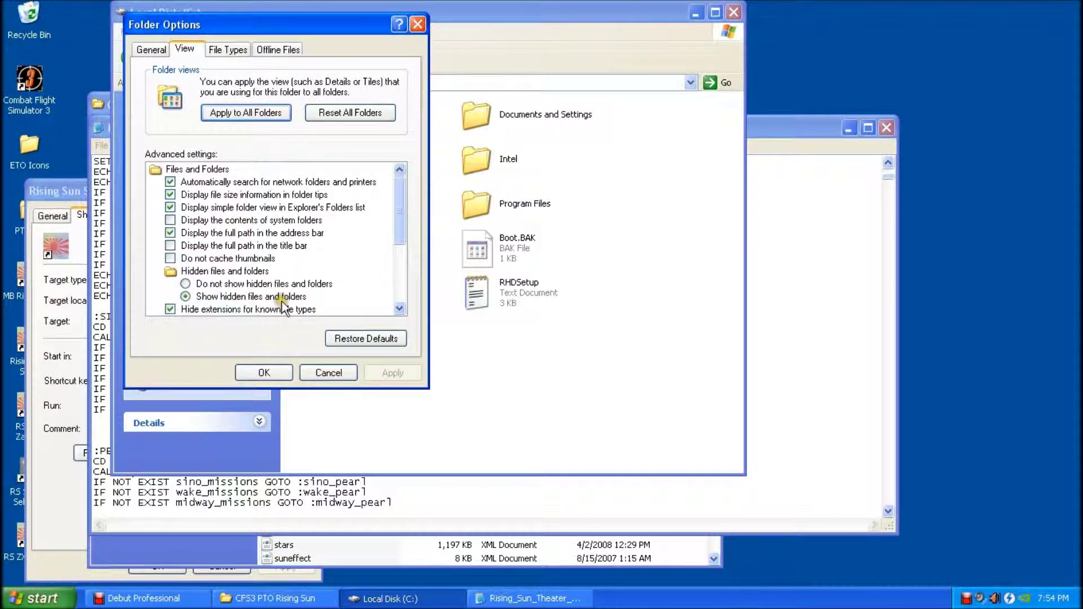
pyautogui.click(277, 372)
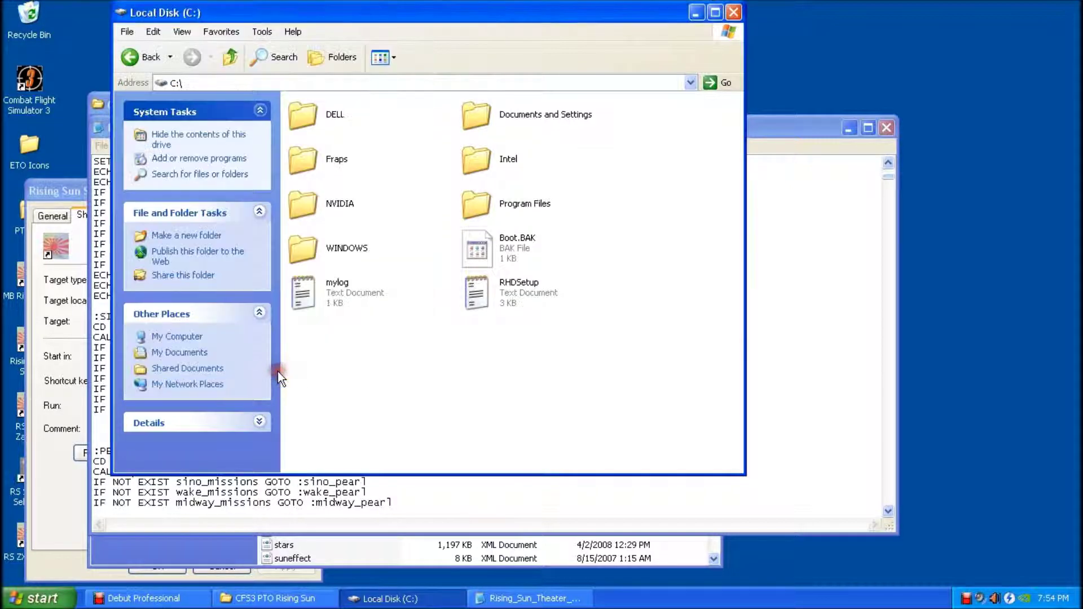
# - Browse to Documents and Settings\user\Application Data\Microsoft\CFS3 PTO Rising Sun
pyautogui.doubleClick(479, 112)
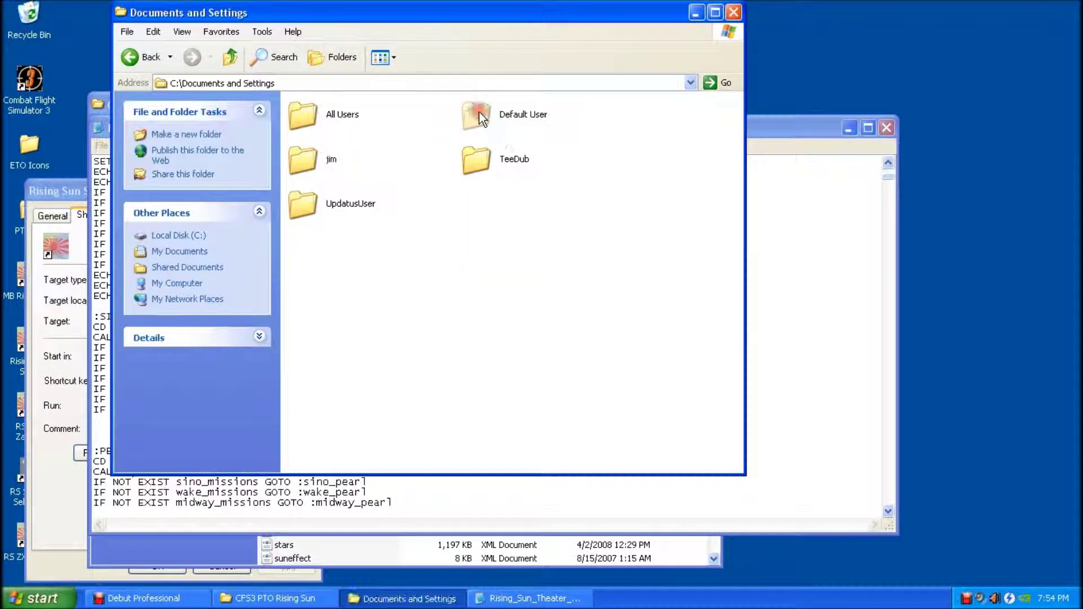
pyautogui.doubleClick(475, 156)
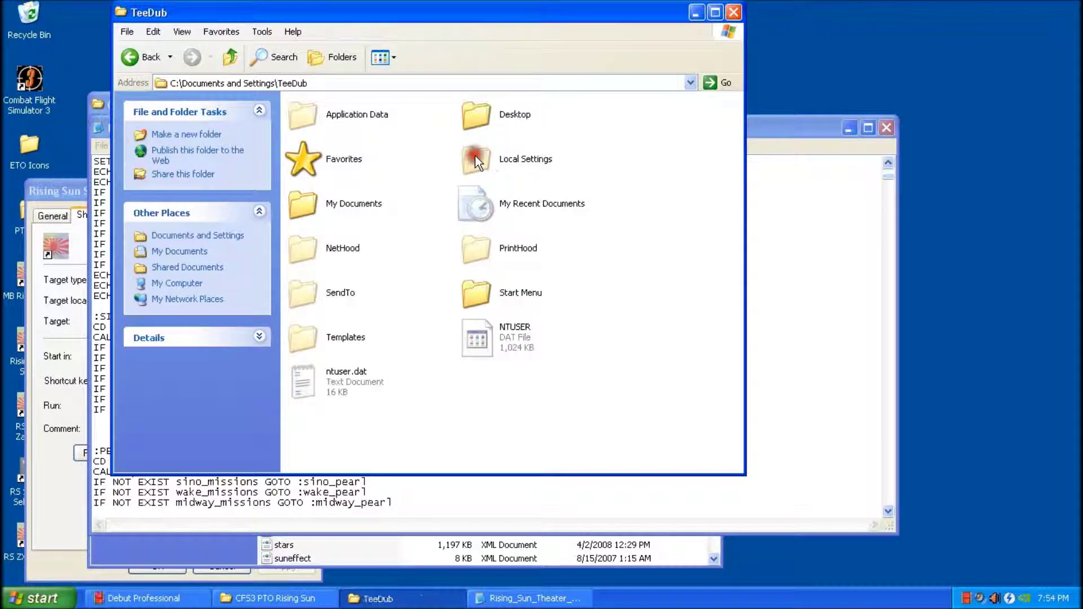
pyautogui.doubleClick(300, 117)
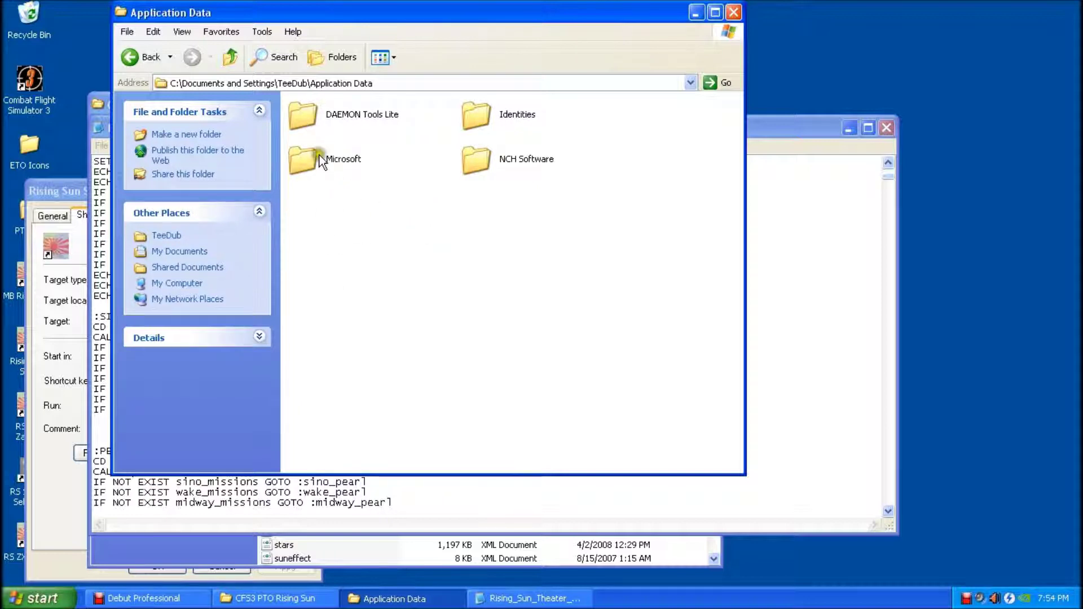
pyautogui.doubleClick(318, 157)
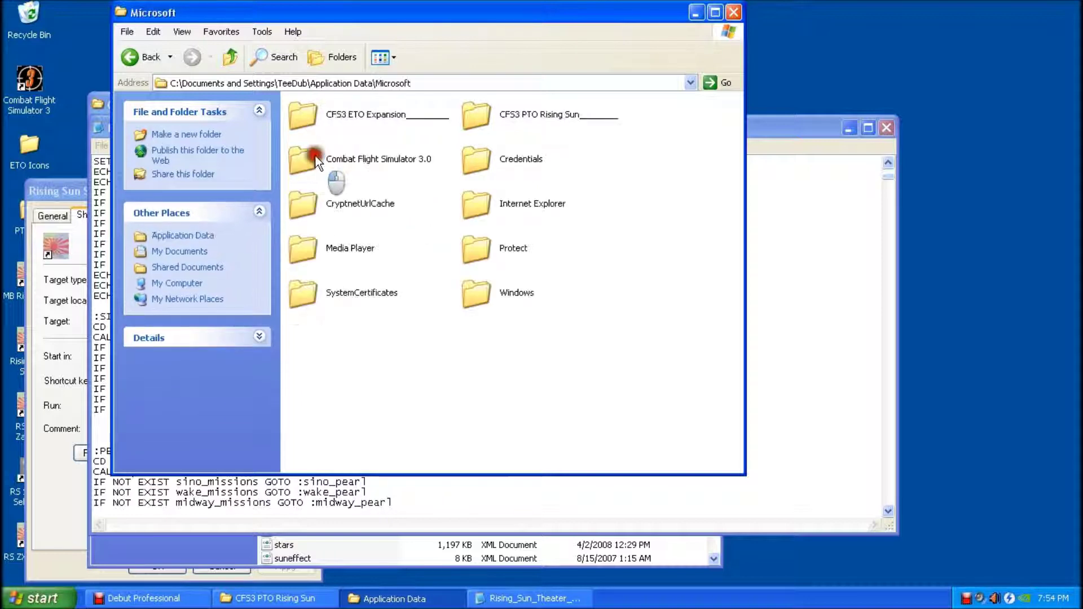
pyautogui.doubleClick(479, 110)
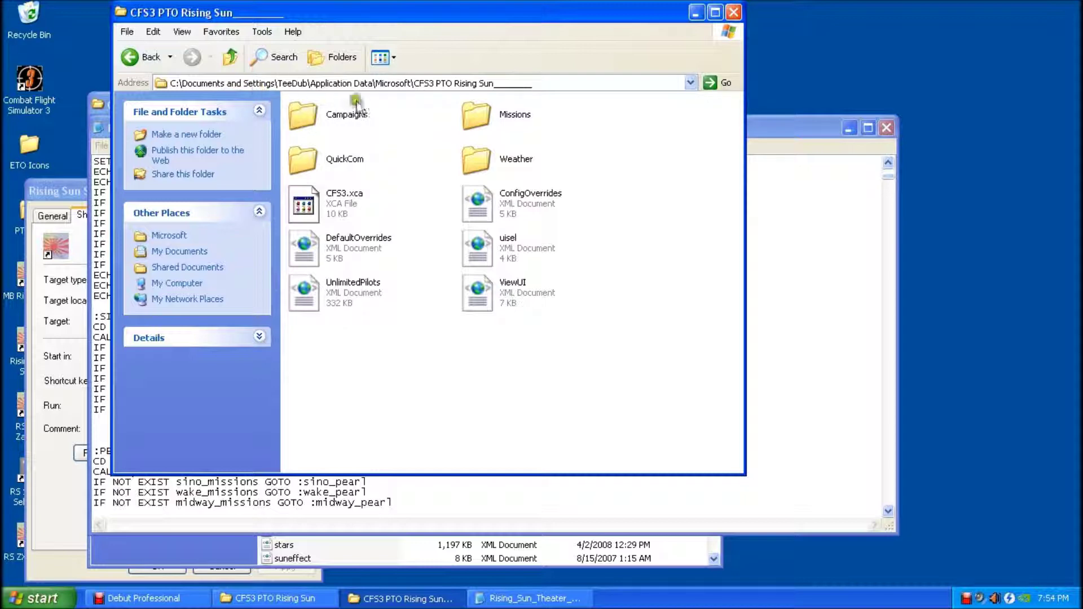
pyautogui.click(781, 416)
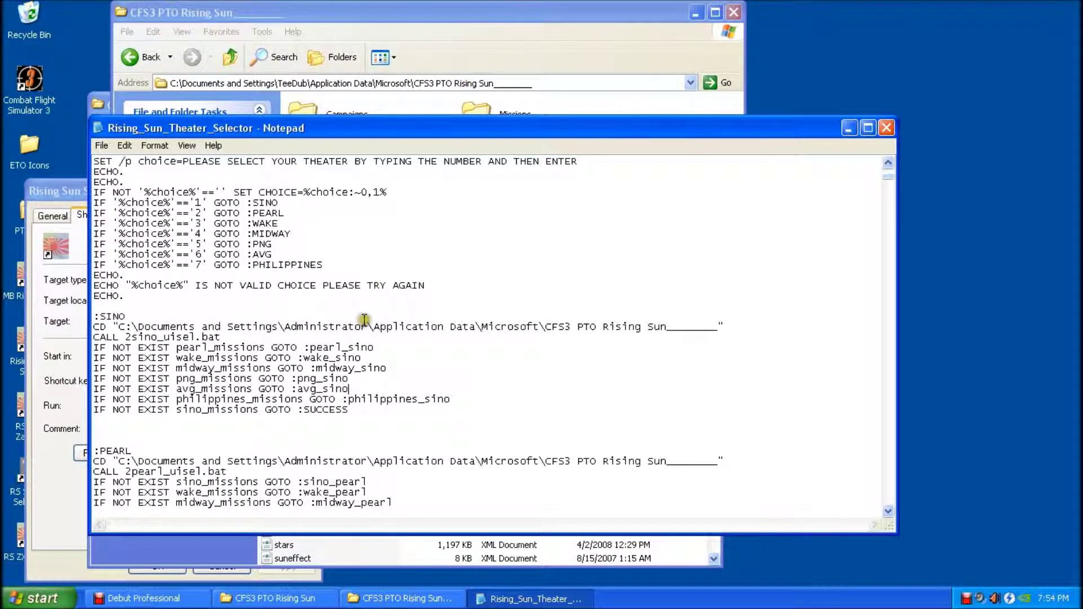
# - Replace Administrator with the user's name in the SINO and PEARL CD paths
pyautogui.click(734, 12)
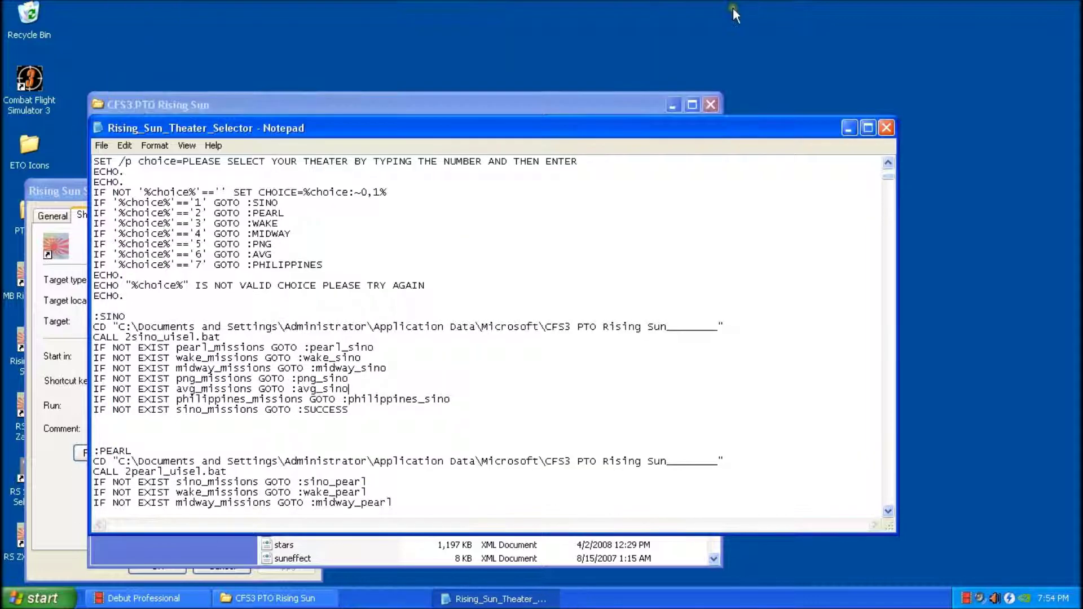
pyautogui.click(366, 326)
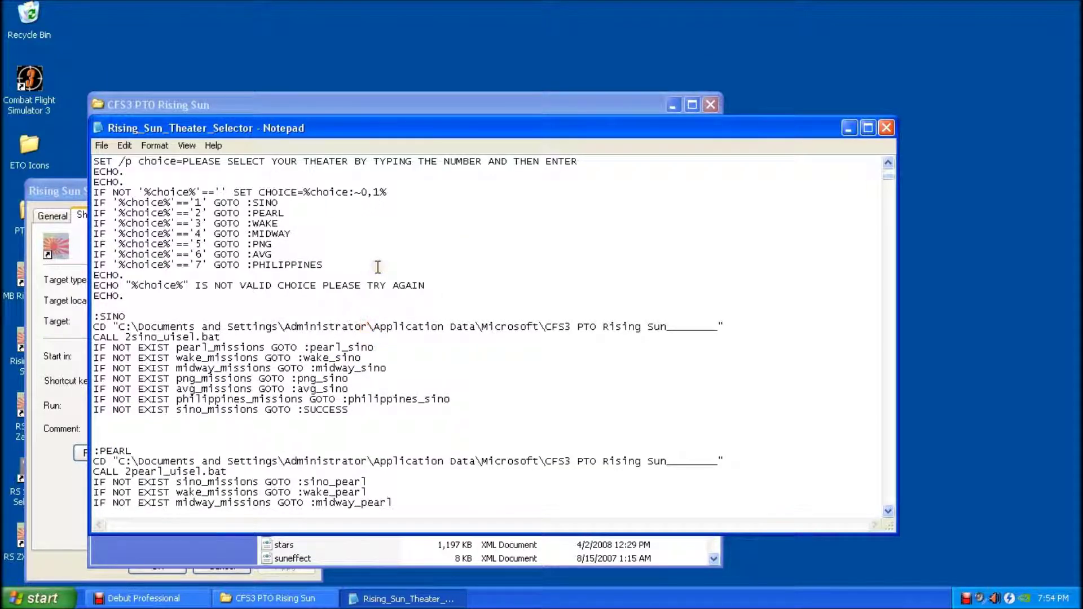
pyautogui.press('BackSpace')
pyautogui.press('BackSpace')
pyautogui.press('BackSpace')
pyautogui.press('BackSpace')
pyautogui.press('BackSpace')
pyautogui.press('BackSpace')
pyautogui.press('BackSpace')
pyautogui.press('BackSpace')
pyautogui.press('BackSpace')
pyautogui.press('BackSpace')
pyautogui.press('BackSpace')
pyautogui.press('BackSpace')
pyautogui.press('BackSpace')
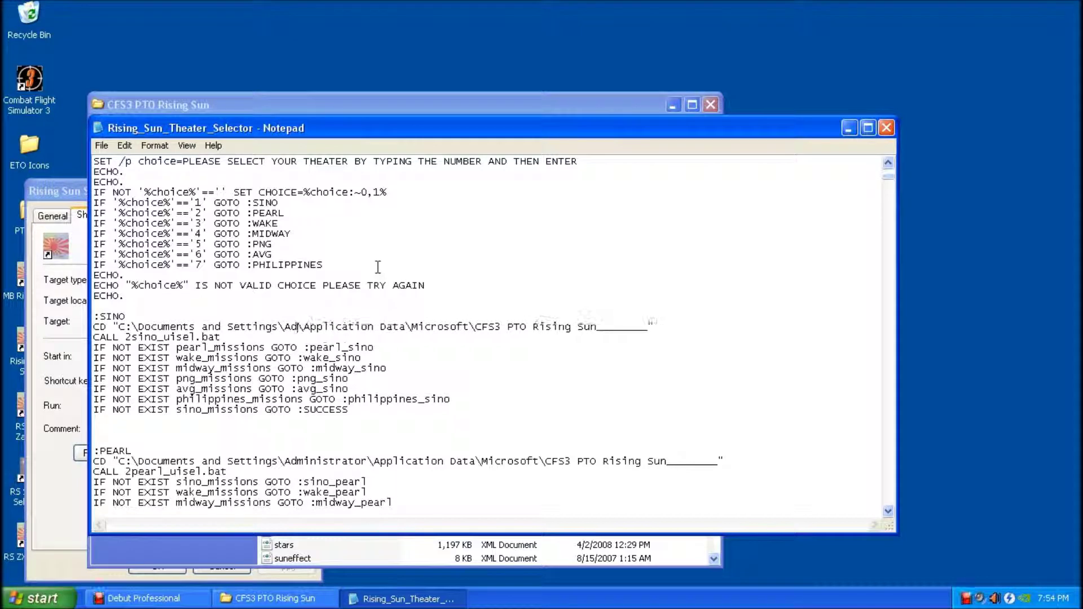
pyautogui.write('T')
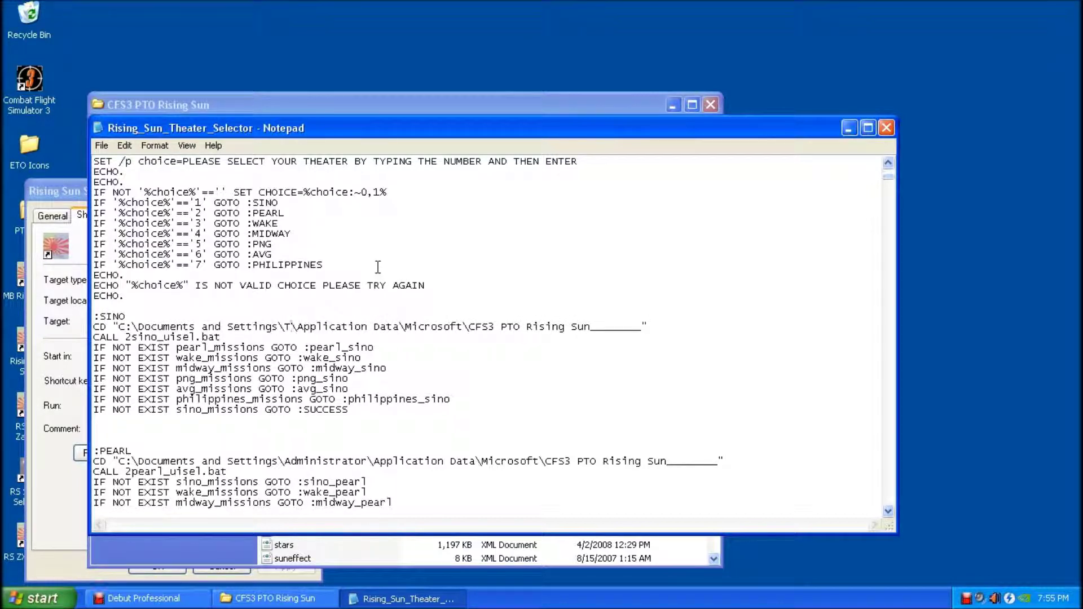
pyautogui.write('eeDub')
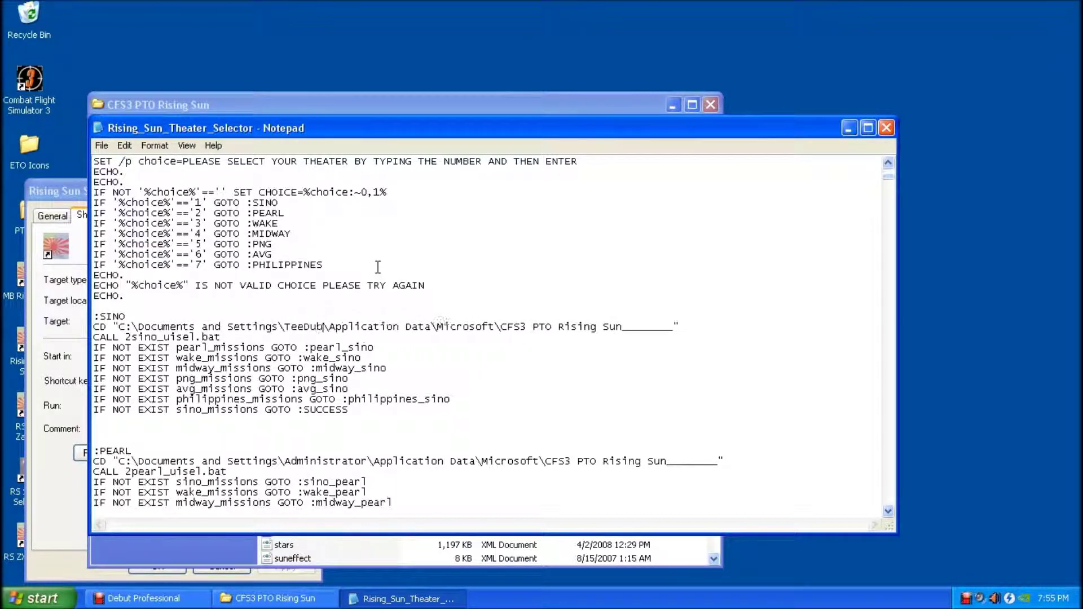
pyautogui.scroll(-4, 349, 345)
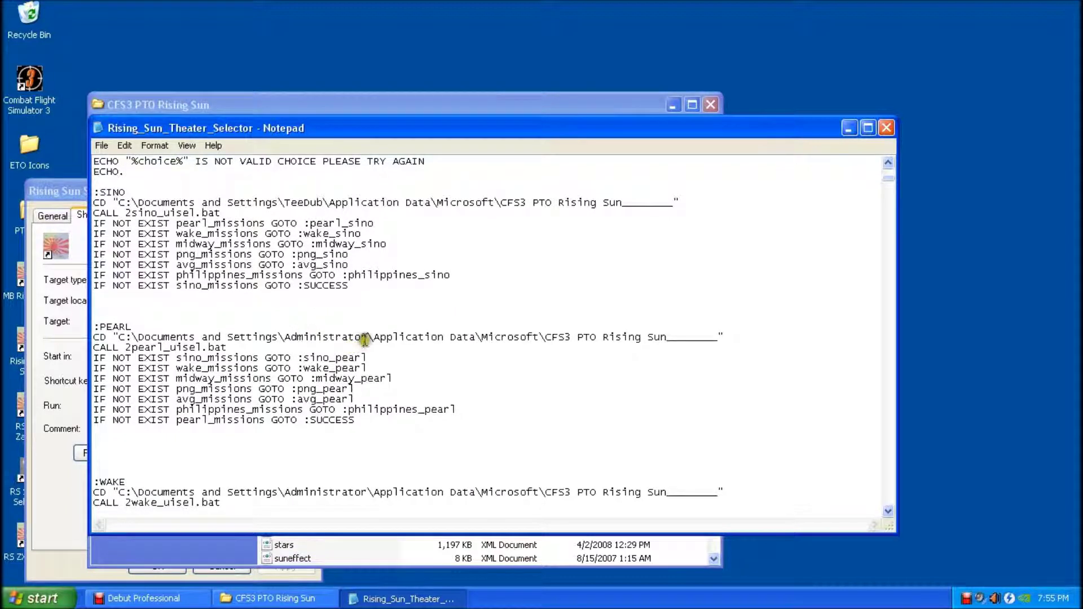
pyautogui.click(365, 338)
pyautogui.press('BackSpace')
pyautogui.press('BackSpace')
pyautogui.press('BackSpace')
pyautogui.press('BackSpace')
pyautogui.press('BackSpace')
pyautogui.press('BackSpace')
pyautogui.press('BackSpace')
pyautogui.press('BackSpace')
pyautogui.press('BackSpace')
pyautogui.press('BackSpace')
pyautogui.press('BackSpace')
pyautogui.press('BackSpace')
pyautogui.press('BackSpace')
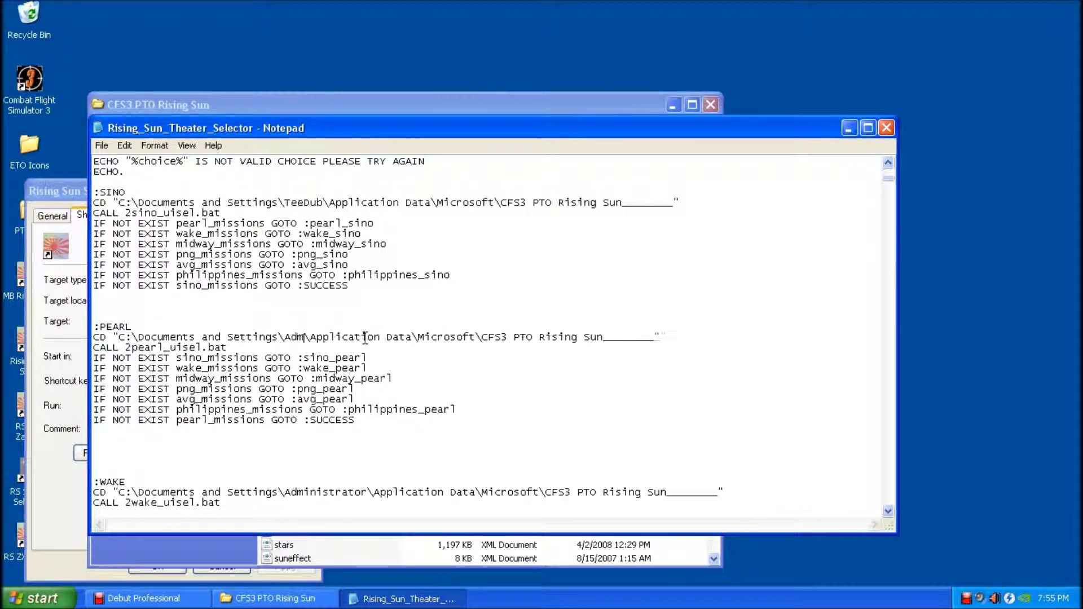
pyautogui.write('TeeD')
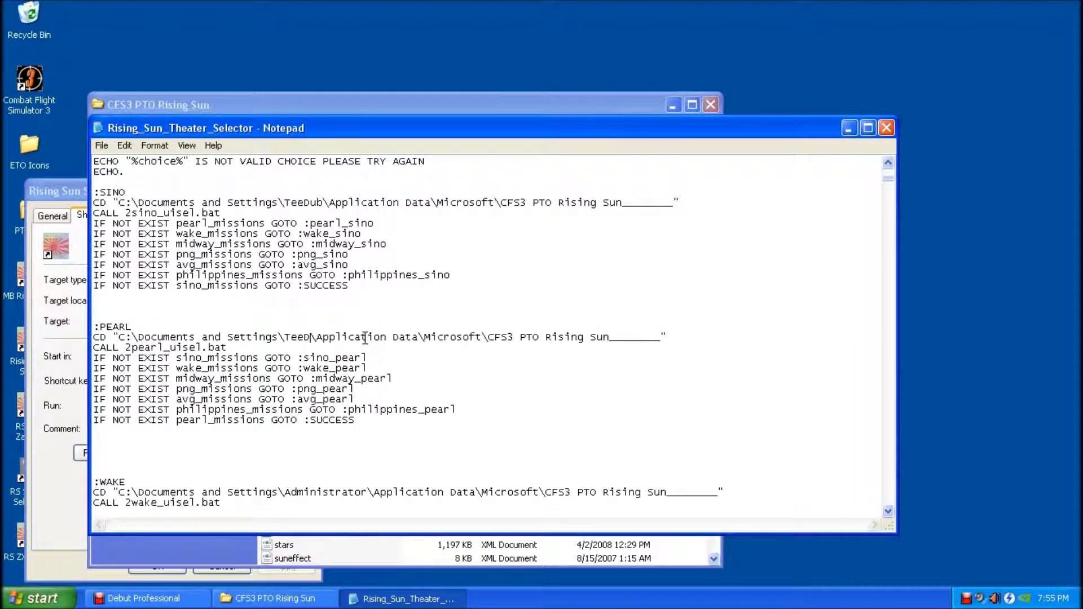
pyautogui.write('ub')
# - Replace Administrator with the user's name in the WAKE and MIDWAY CD paths
pyautogui.scroll(-3, 365, 337)
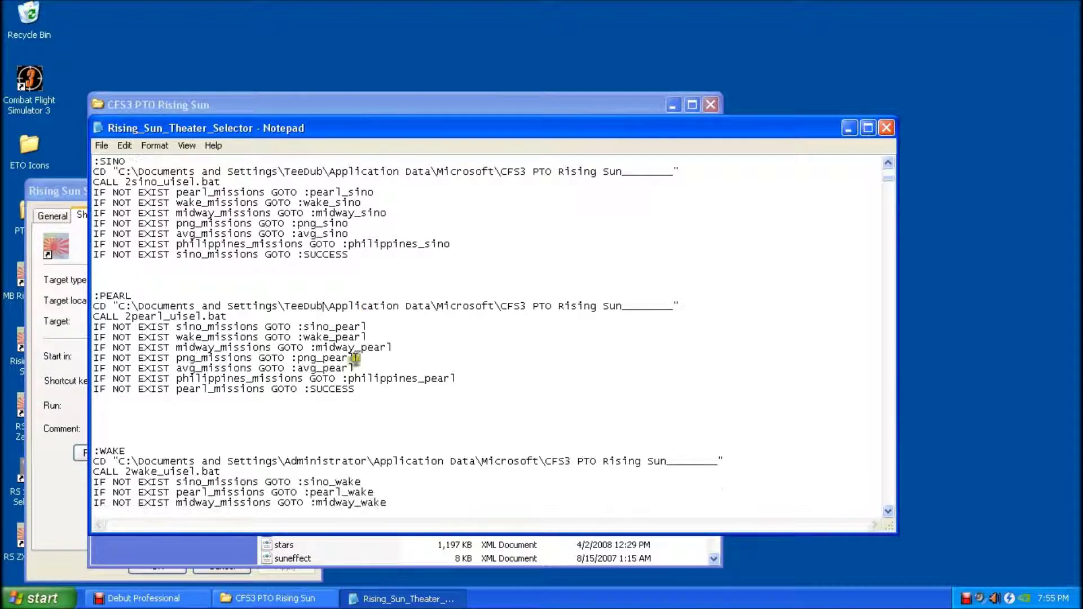
pyautogui.click(368, 401)
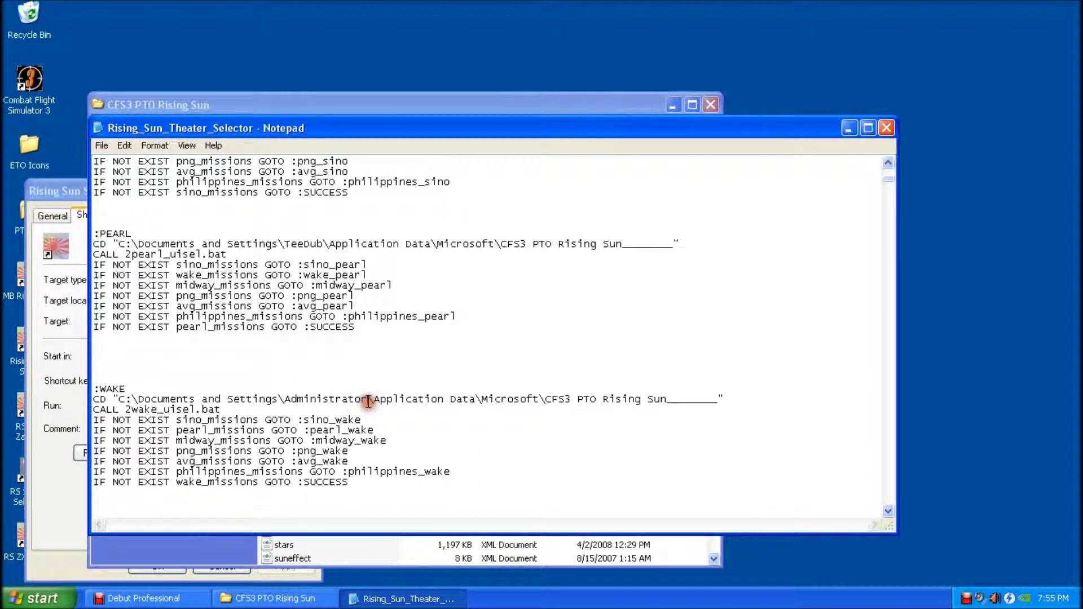
pyautogui.press('BackSpace')
pyautogui.press('BackSpace')
pyautogui.press('BackSpace')
pyautogui.press('BackSpace')
pyautogui.press('BackSpace')
pyautogui.press('BackSpace')
pyautogui.press('BackSpace')
pyautogui.press('BackSpace')
pyautogui.press('BackSpace')
pyautogui.press('BackSpace')
pyautogui.press('BackSpace')
pyautogui.press('BackSpace')
pyautogui.press('BackSpace')
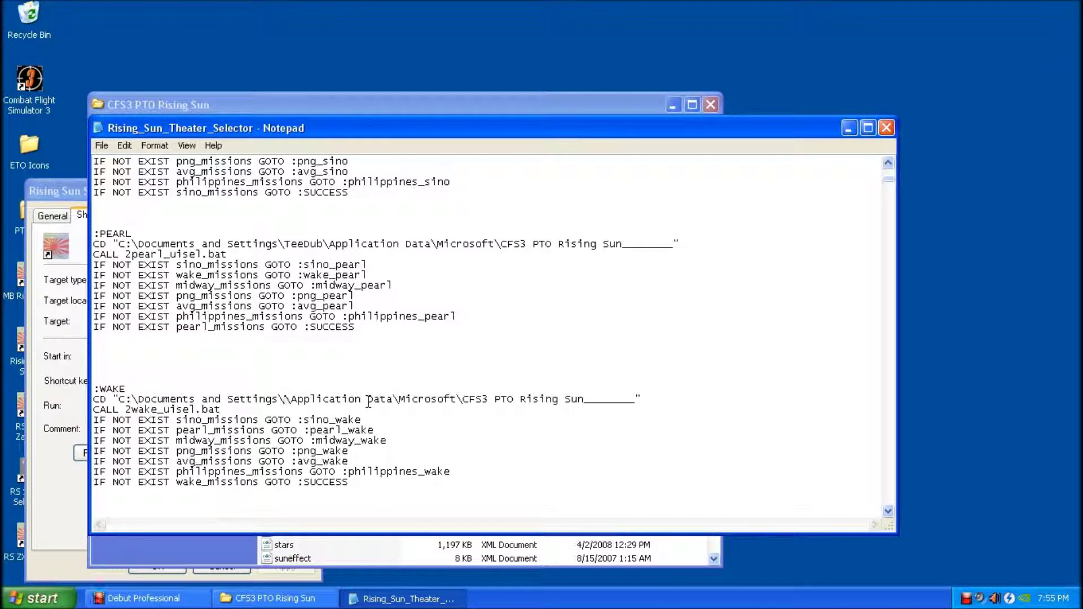
pyautogui.write('TeeDub')
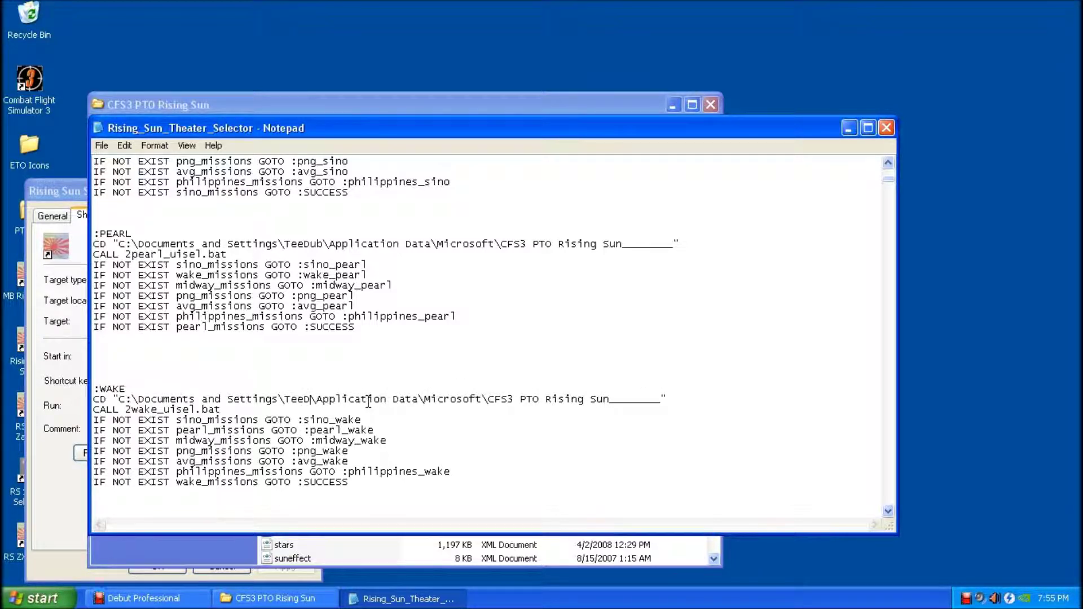
pyautogui.scroll(-3, 330, 418)
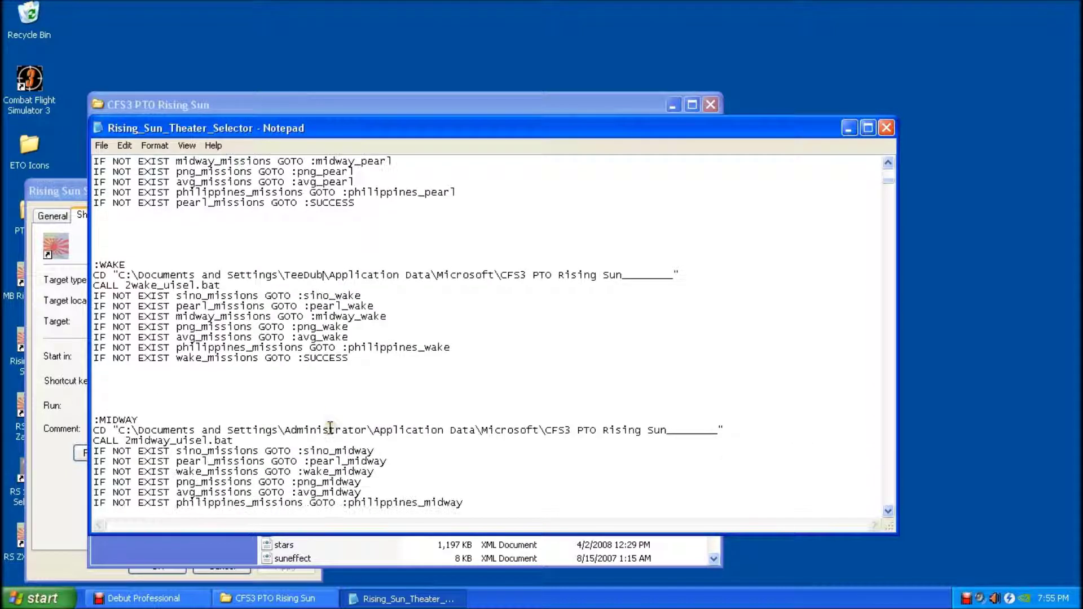
pyautogui.scroll(-1, 342, 431)
pyautogui.click(366, 429)
pyautogui.press('BackSpace')
pyautogui.press('BackSpace')
pyautogui.press('BackSpace')
pyautogui.press('BackSpace')
pyautogui.press('BackSpace')
pyautogui.press('BackSpace')
pyautogui.press('BackSpace')
pyautogui.press('BackSpace')
pyautogui.press('BackSpace')
pyautogui.press('BackSpace')
pyautogui.press('BackSpace')
pyautogui.press('BackSpace')
pyautogui.press('BackSpace')
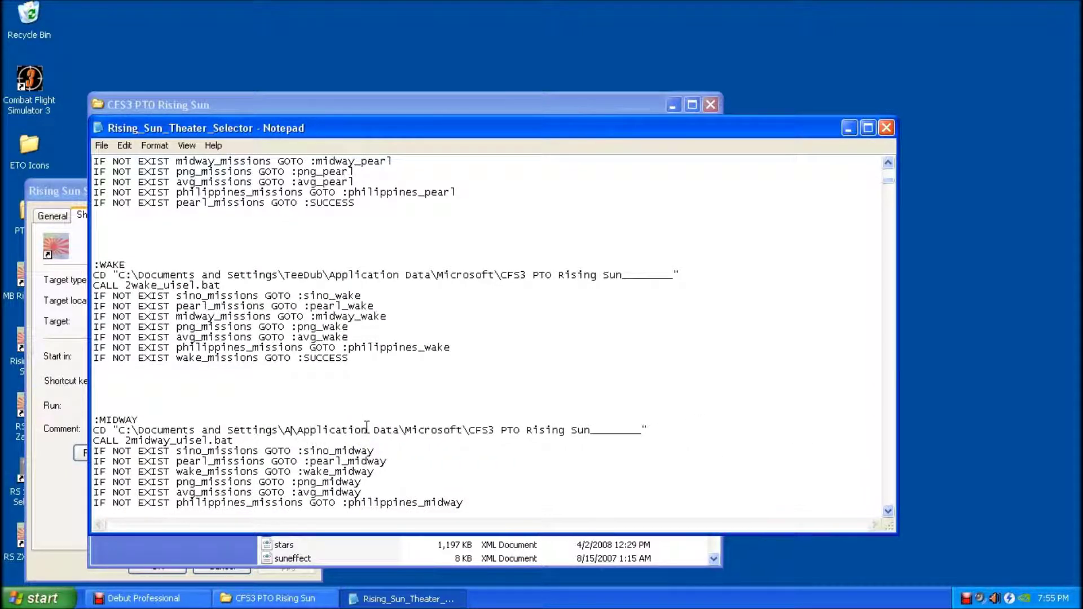
pyautogui.write('TeeDub')
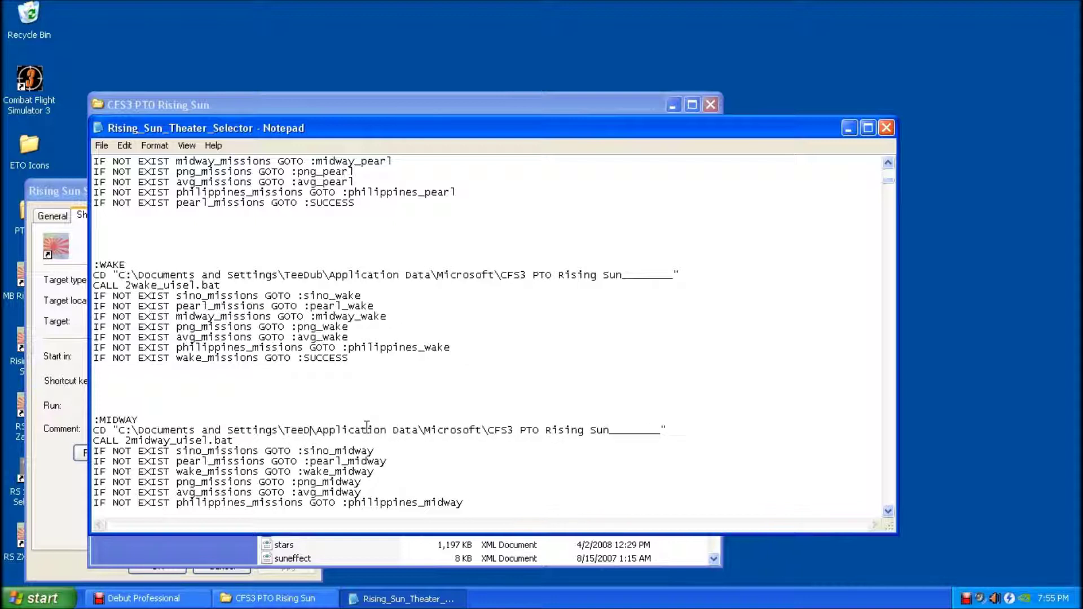
# - Replace Administrator with the user's name in the PNG and AVG CD paths
pyautogui.scroll(-6, 389, 437)
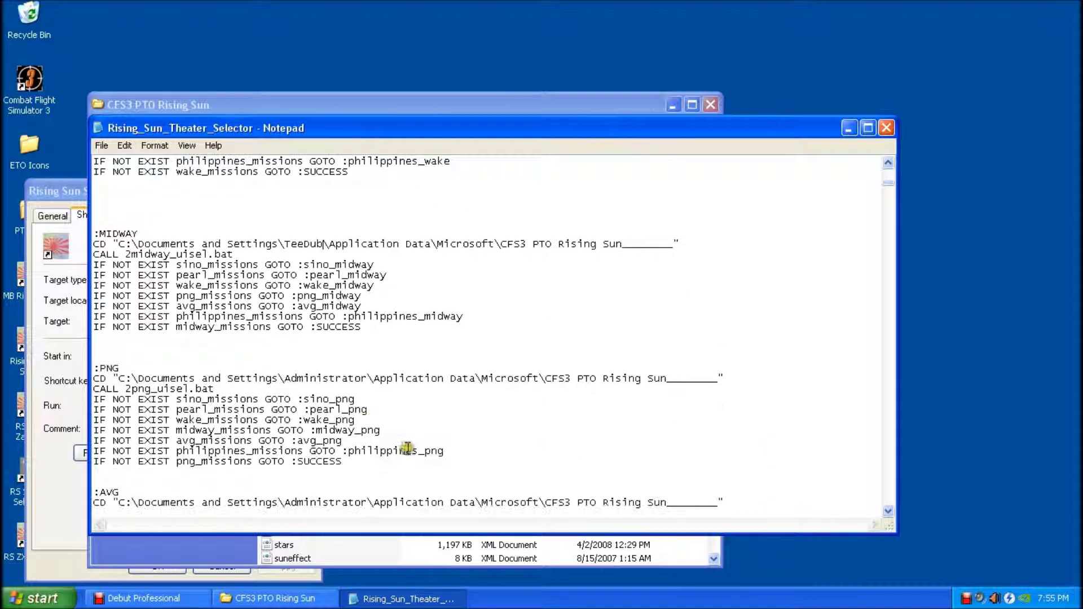
pyautogui.click(365, 383)
pyautogui.press('BackSpace')
pyautogui.press('BackSpace')
pyautogui.press('BackSpace')
pyautogui.press('BackSpace')
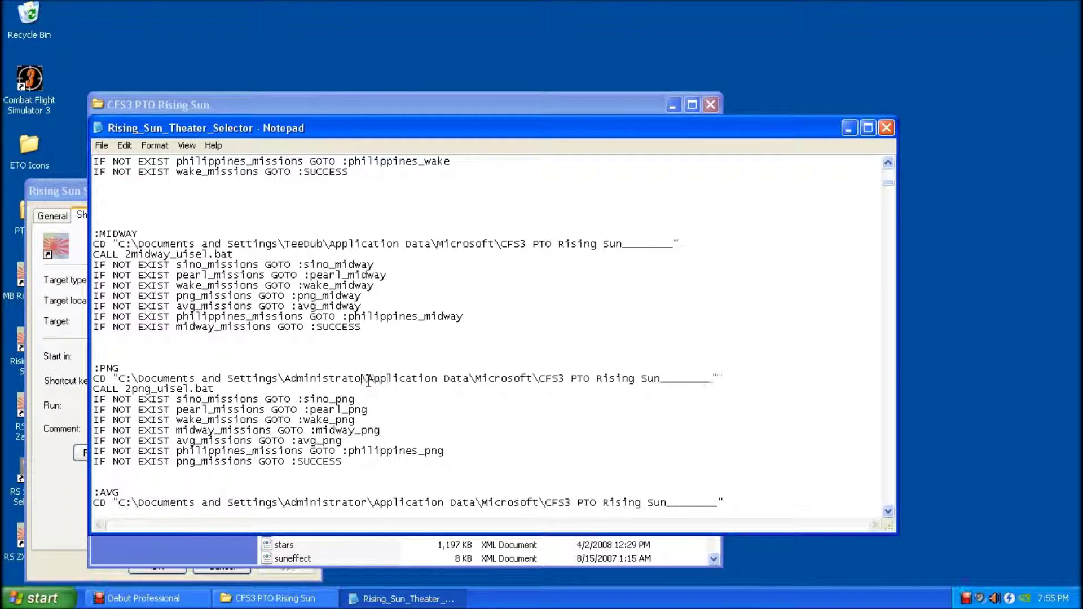
pyautogui.press('BackSpace')
pyautogui.press('BackSpace')
pyautogui.press('BackSpace')
pyautogui.press('BackSpace')
pyautogui.press('BackSpace')
pyautogui.press('BackSpace')
pyautogui.press('BackSpace')
pyautogui.press('BackSpace')
pyautogui.press('BackSpace')
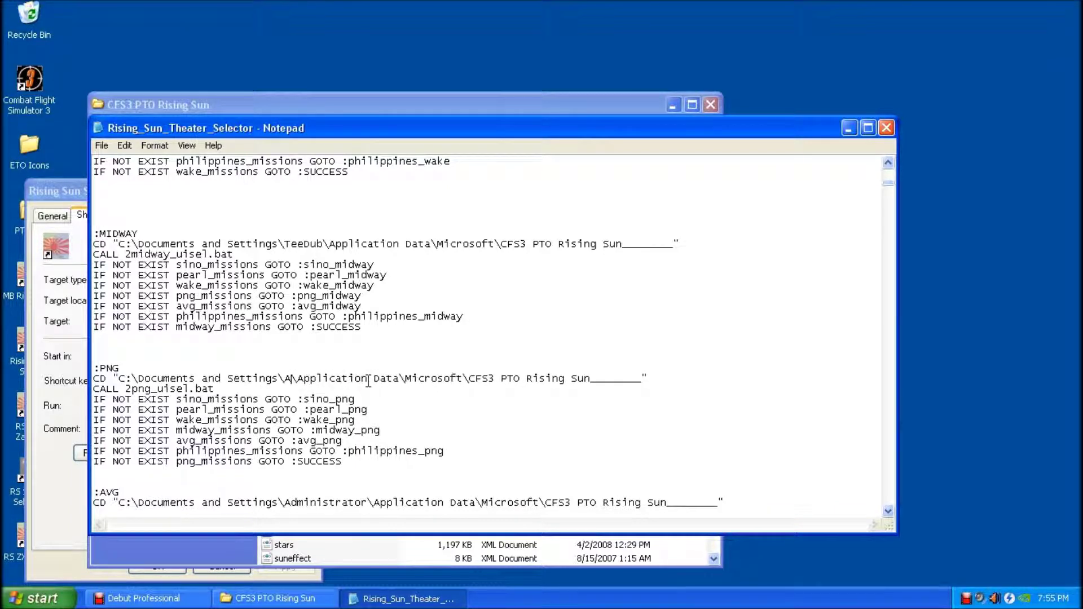
pyautogui.write('TeeD')
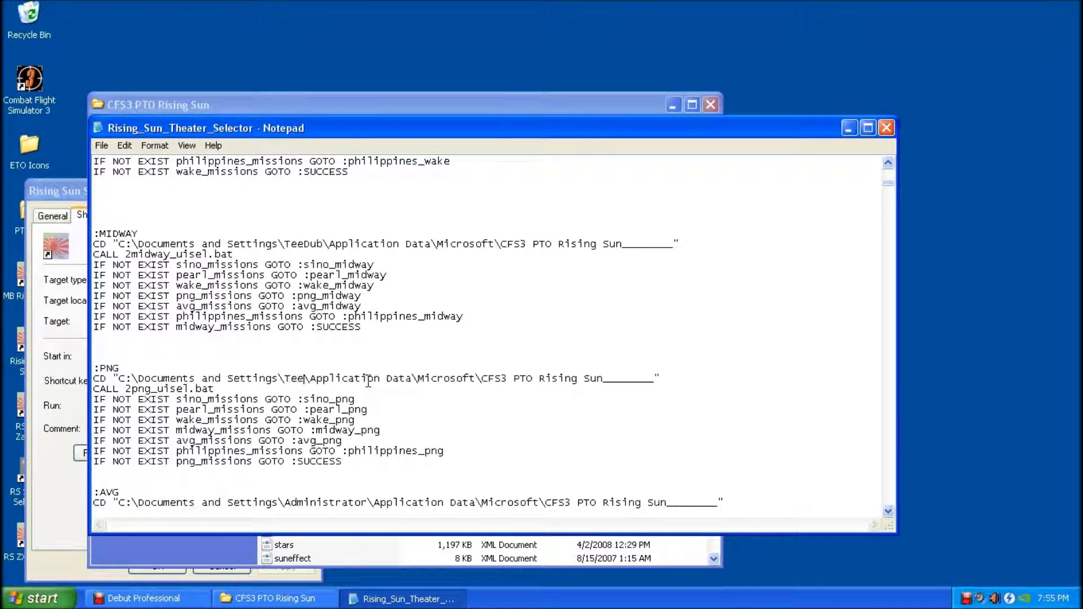
pyautogui.write('ub')
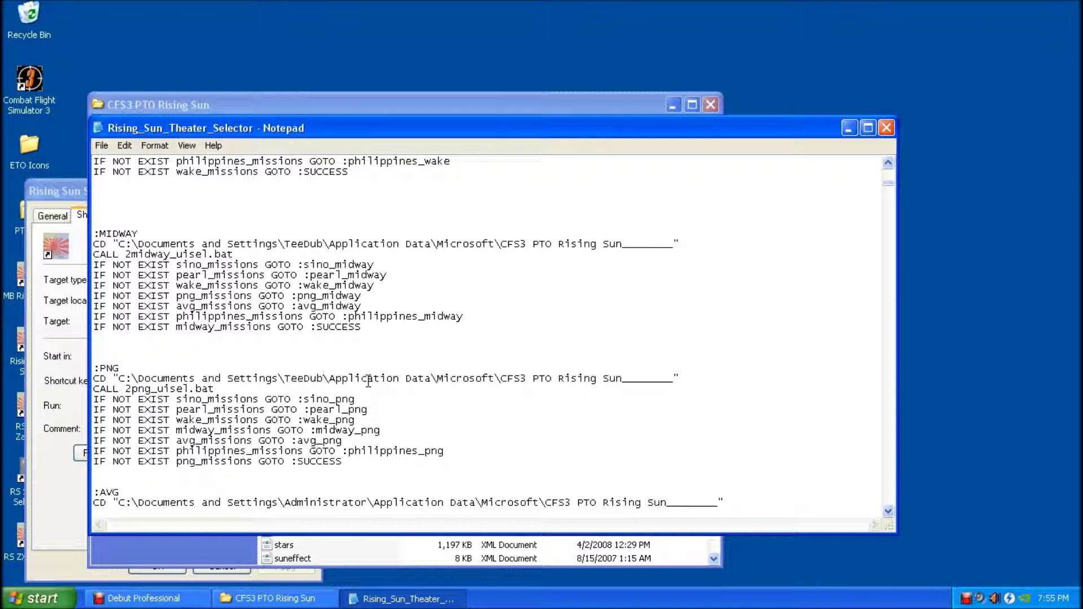
pyautogui.scroll(-4, 364, 435)
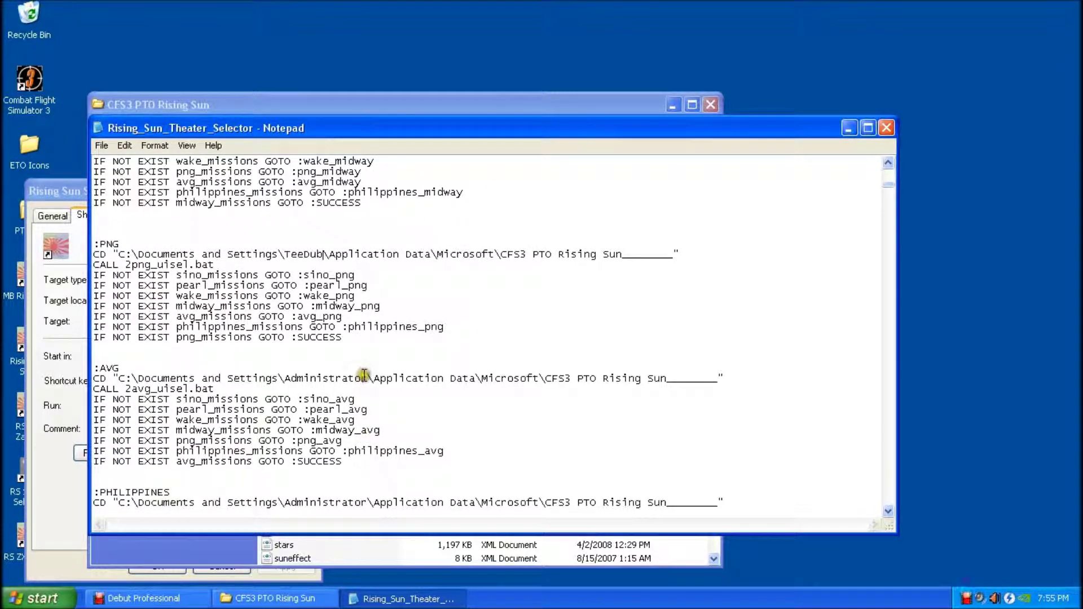
pyautogui.click(364, 376)
pyautogui.press('BackSpace')
pyautogui.press('BackSpace')
pyautogui.press('BackSpace')
pyautogui.press('BackSpace')
pyautogui.press('BackSpace')
pyautogui.press('BackSpace')
pyautogui.press('BackSpace')
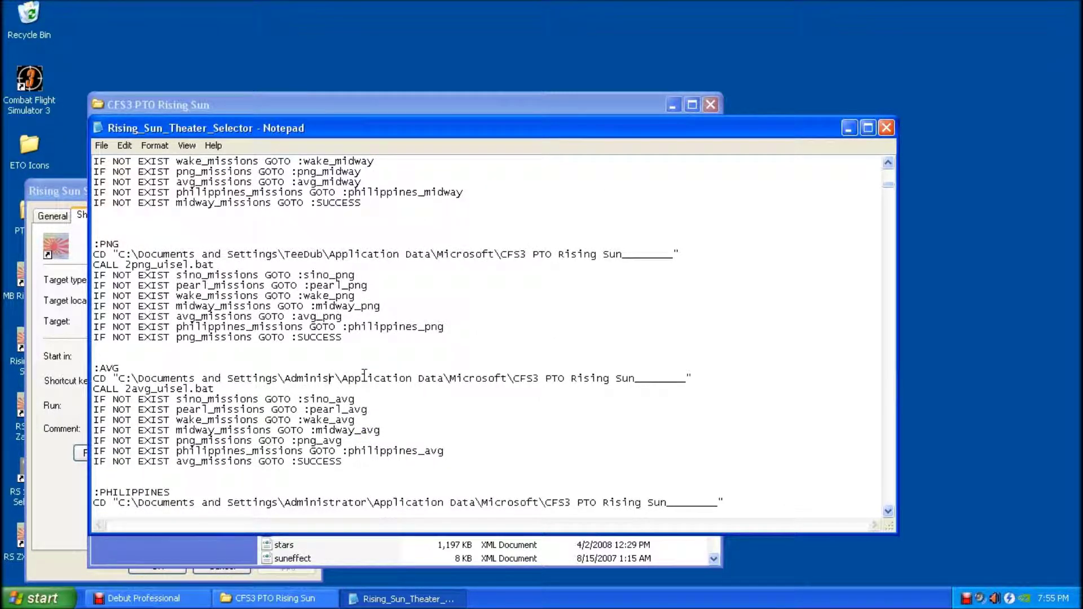
pyautogui.press('BackSpace')
pyautogui.press('BackSpace')
pyautogui.press('BackSpace')
pyautogui.press('BackSpace')
pyautogui.press('BackSpace')
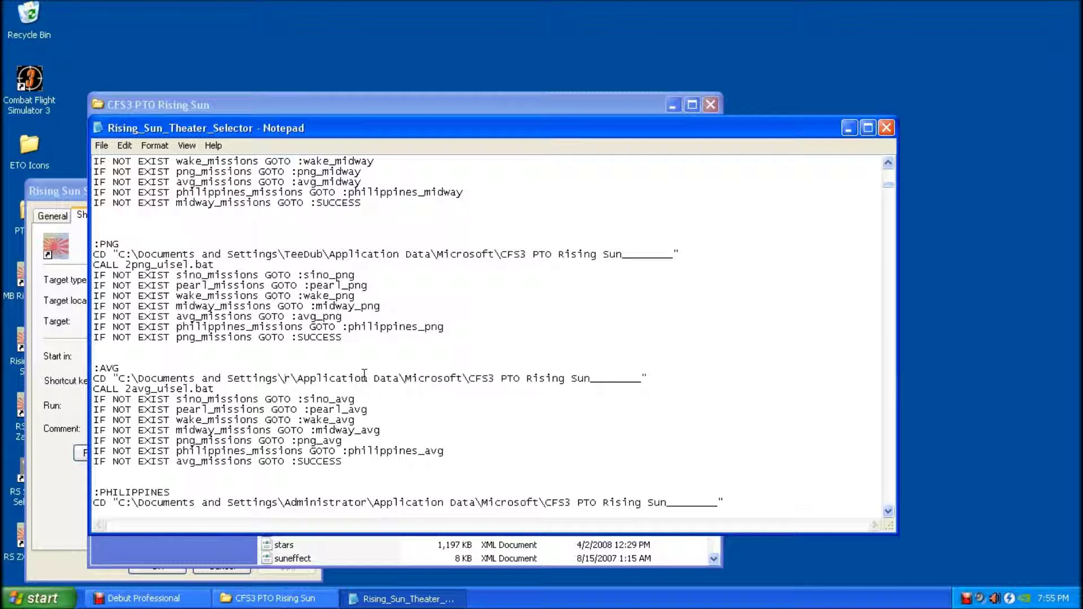
pyautogui.write('TeeDub')
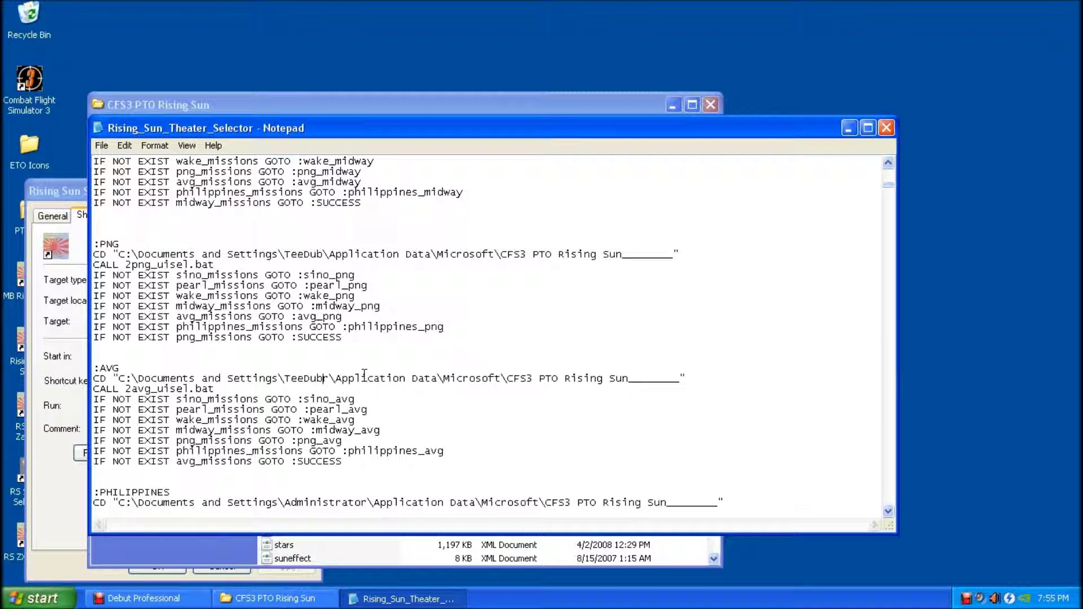
# - Fix a stray character and put the user's name in the PHILIPPINES CD path
pyautogui.scroll(-2, 364, 374)
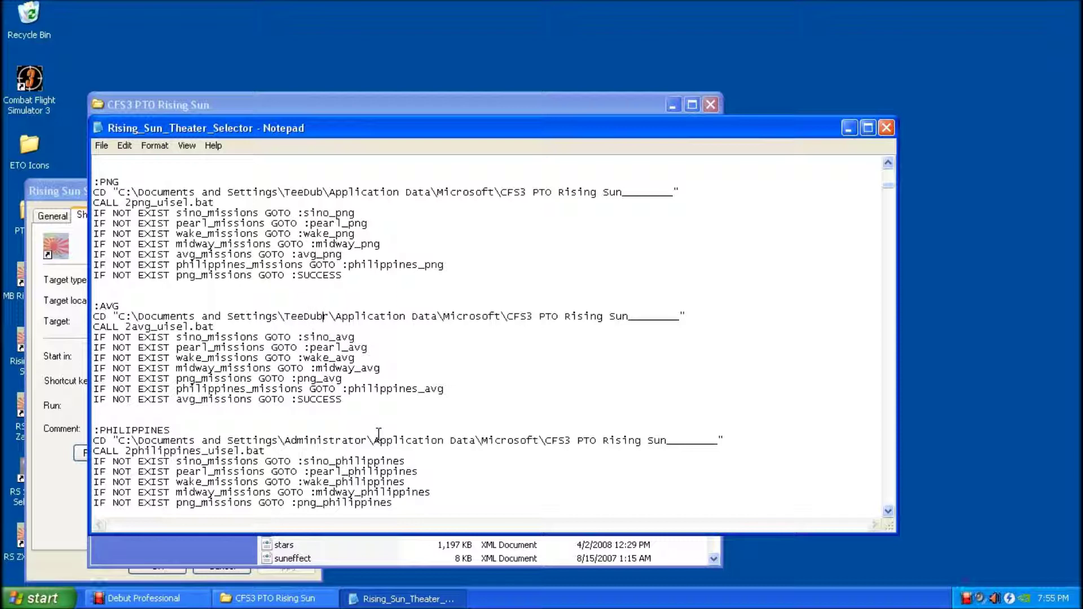
pyautogui.press('BackSpace')
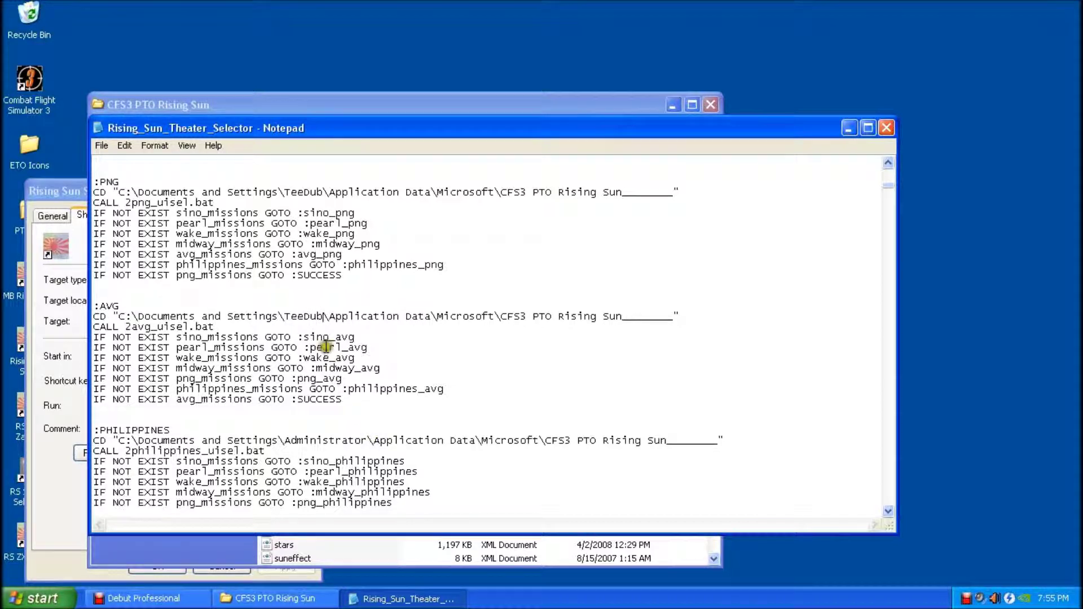
pyautogui.click(369, 440)
pyautogui.press('BackSpace')
pyautogui.press('BackSpace')
pyautogui.press('BackSpace')
pyautogui.press('BackSpace')
pyautogui.press('BackSpace')
pyautogui.press('BackSpace')
pyautogui.press('BackSpace')
pyautogui.press('BackSpace')
pyautogui.press('BackSpace')
pyautogui.press('BackSpace')
pyautogui.press('BackSpace')
pyautogui.press('BackSpace')
pyautogui.press('BackSpace')
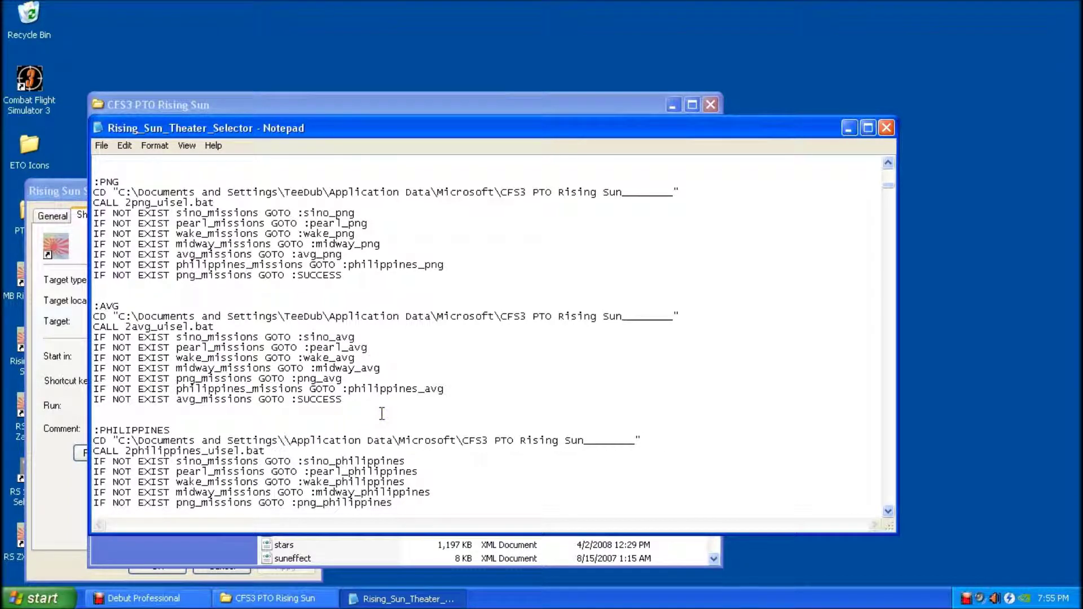
pyautogui.write('TeeDub')
pyautogui.write('b')
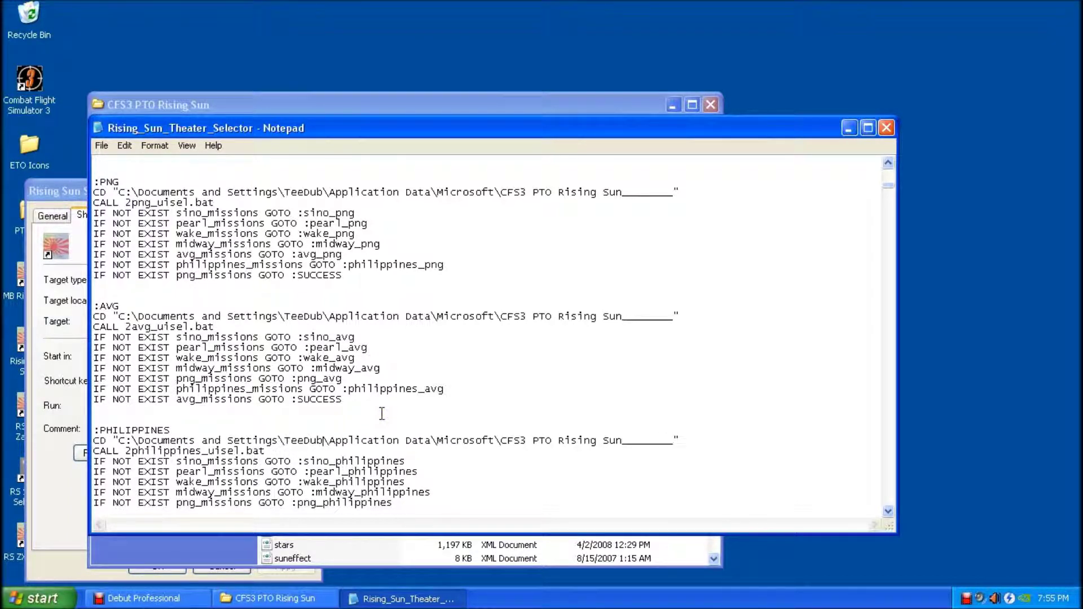
pyautogui.scroll(-7, 406, 454)
pyautogui.scroll(5, 415, 459)
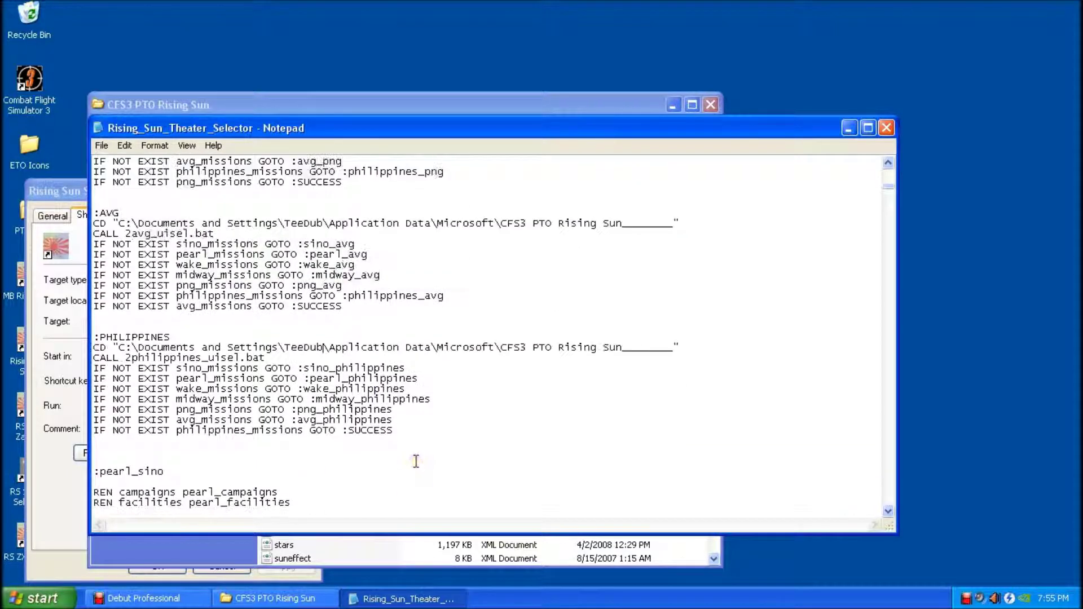
pyautogui.scroll(1, 321, 453)
pyautogui.scroll(2, 320, 412)
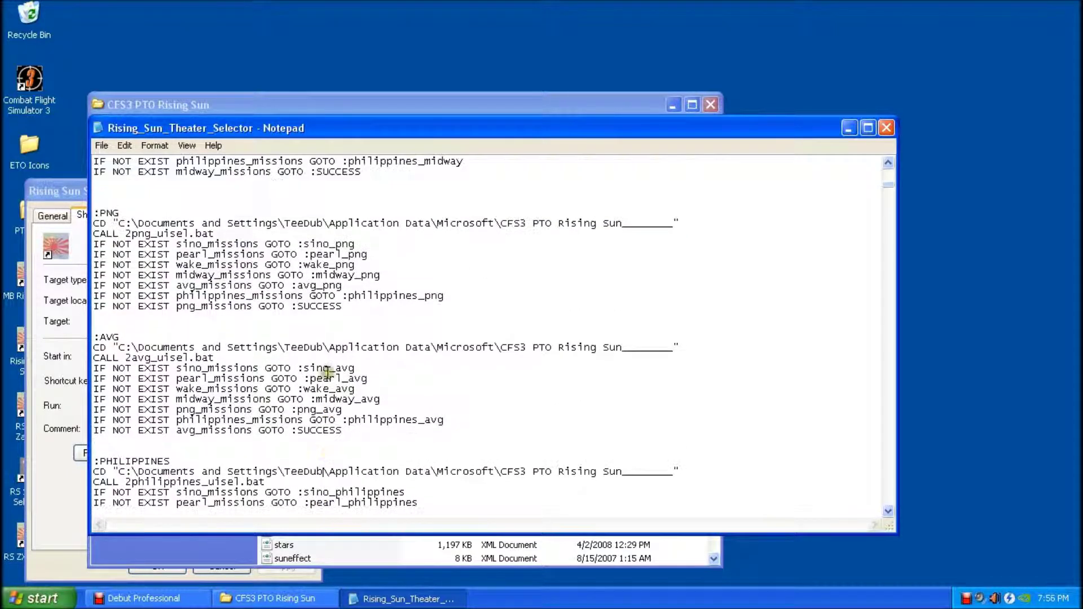
pyautogui.scroll(10, 328, 373)
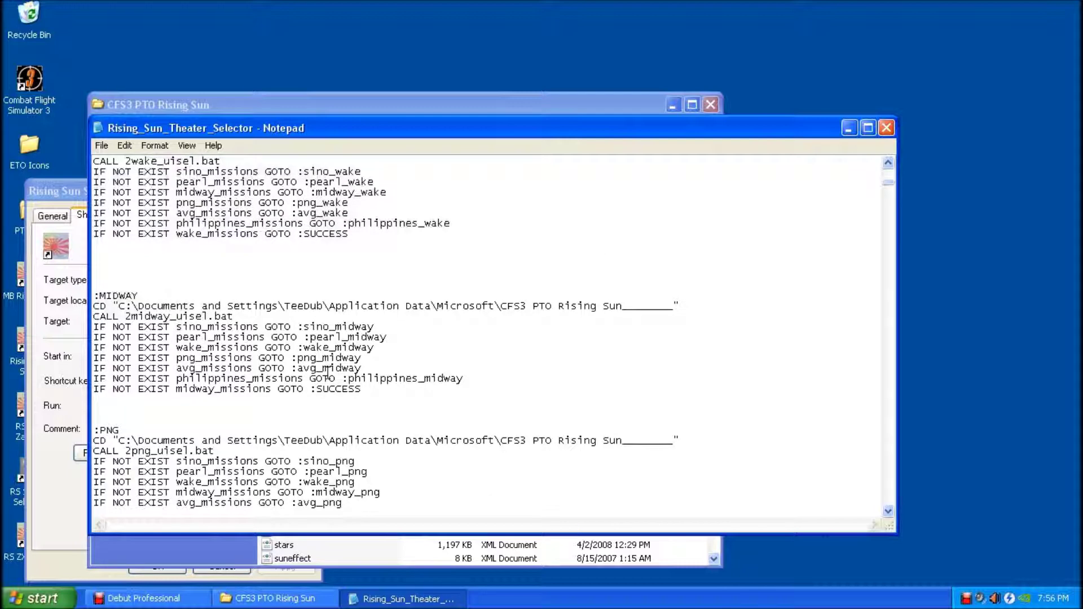
pyautogui.scroll(11, 327, 372)
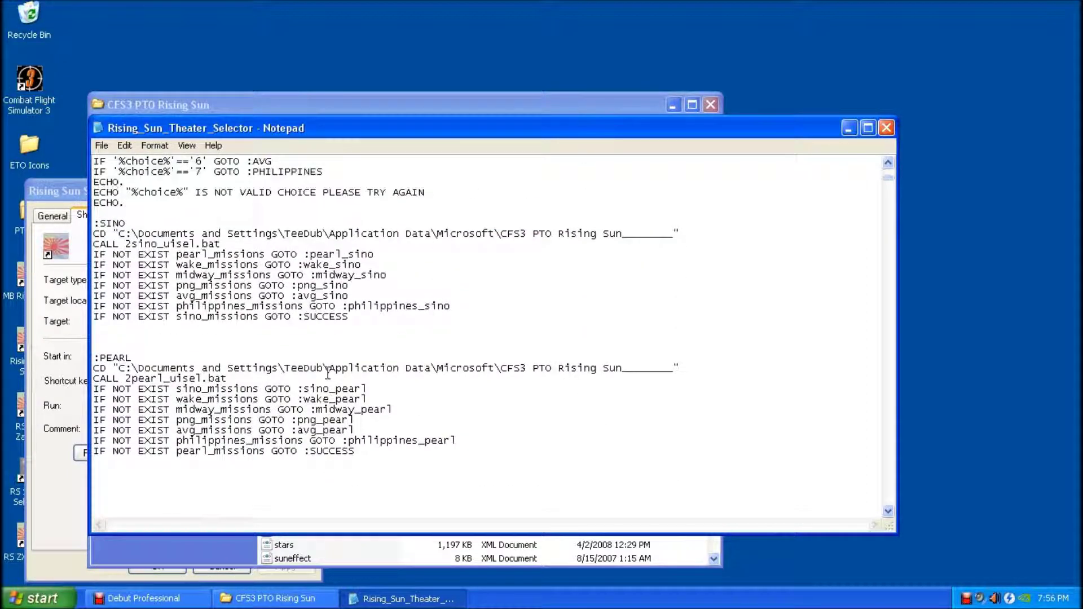
pyautogui.scroll(2, 327, 372)
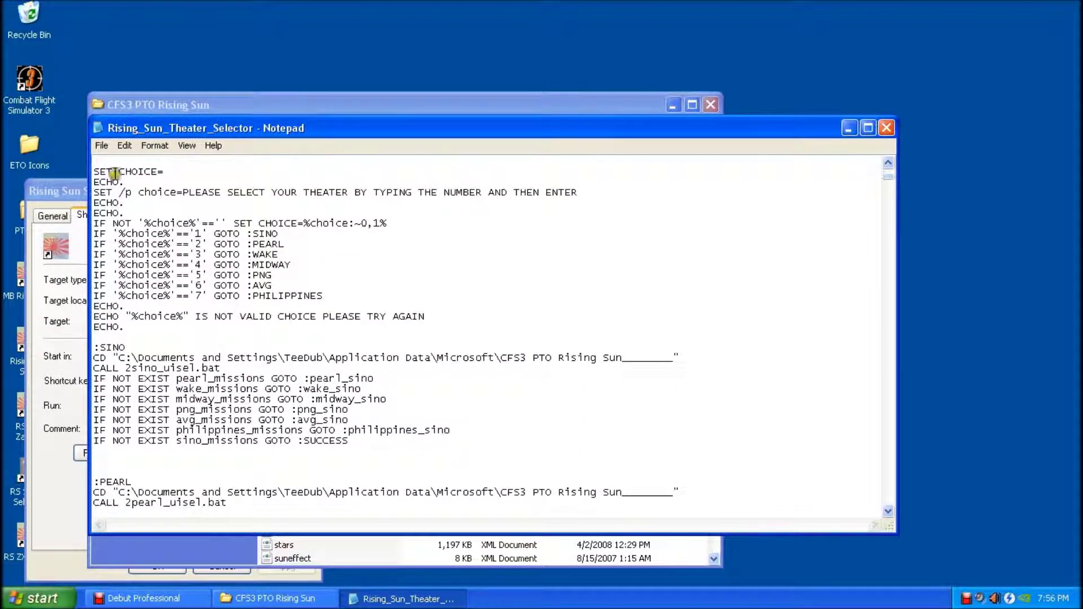
# - Save the batch file and close Notepad, the Rising Sun folder, and the shortcut Properties
pyautogui.click(104, 148)
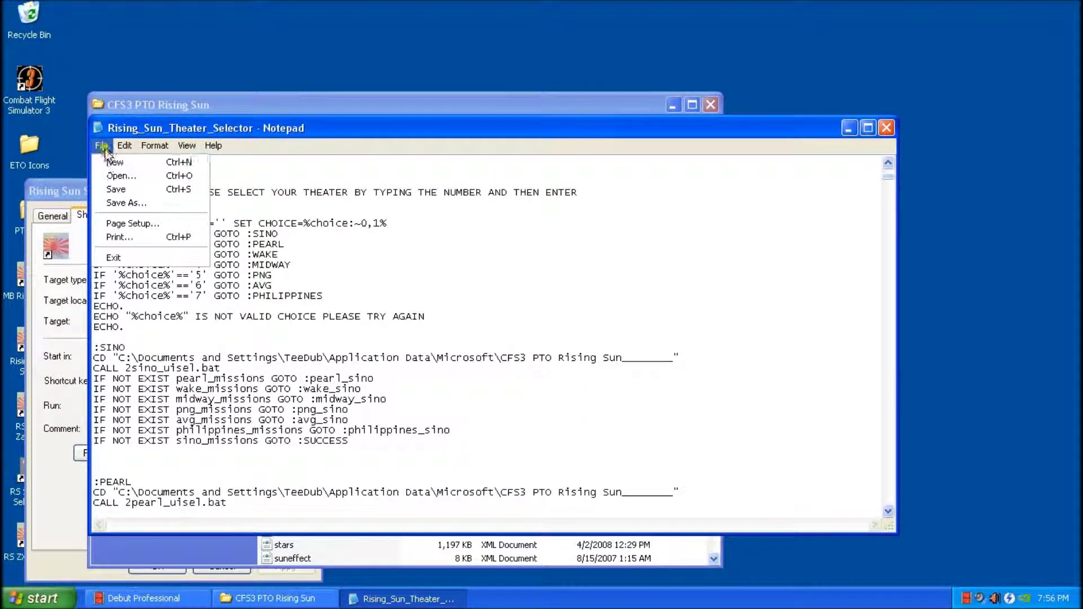
pyautogui.click(113, 190)
pyautogui.click(887, 128)
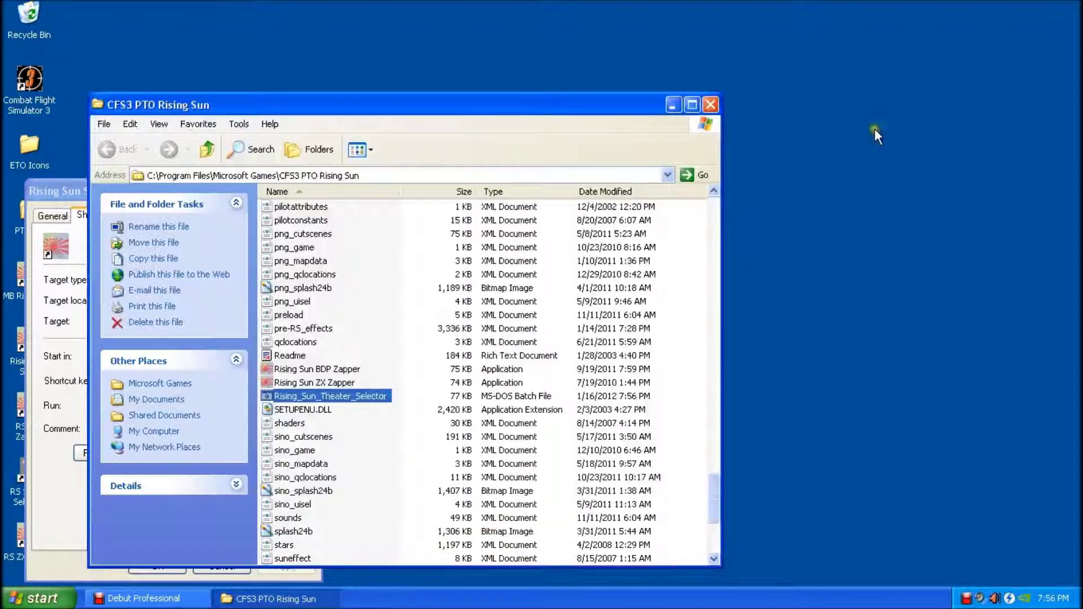
pyautogui.click(712, 104)
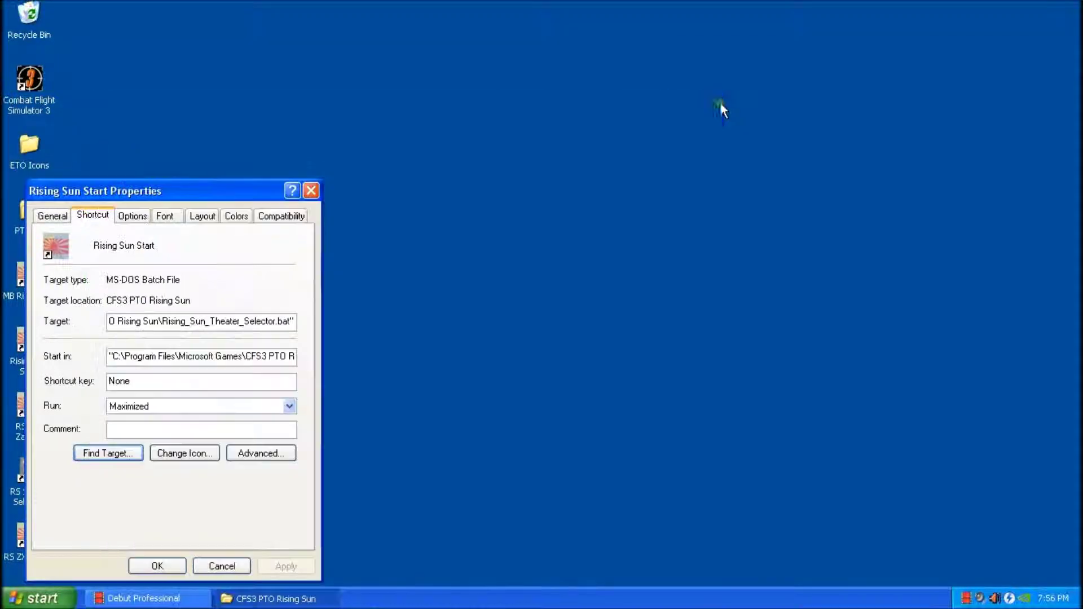
pyautogui.click(310, 190)
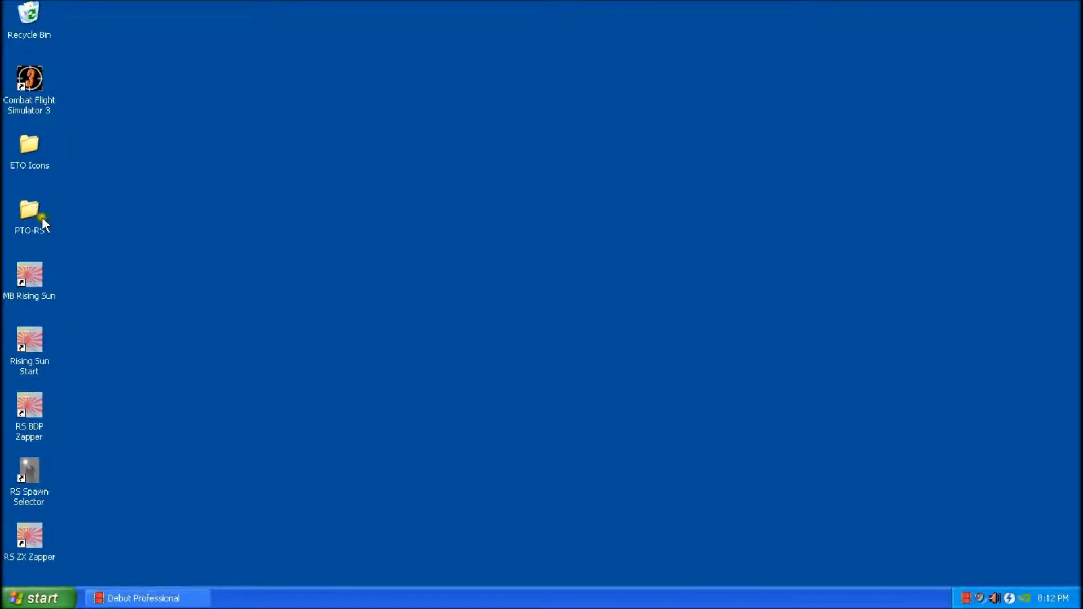
# - Run the Uisel installer from the PTO-RS part-8 zip through to the install folder page
pyautogui.doubleClick(32, 209)
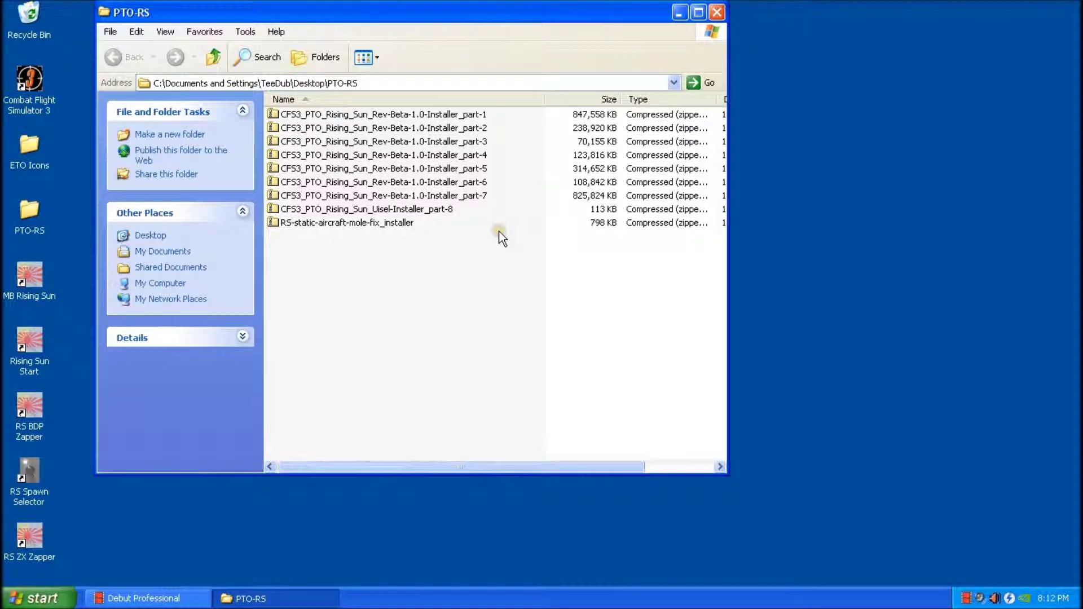
pyautogui.doubleClick(407, 209)
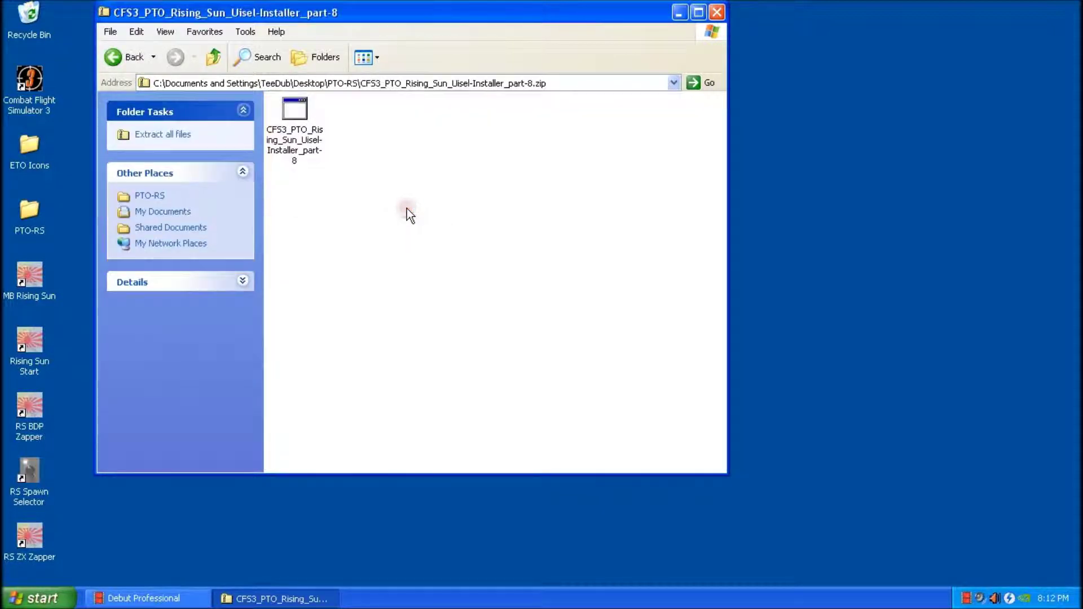
pyautogui.click(286, 103)
pyautogui.doubleClick(286, 103)
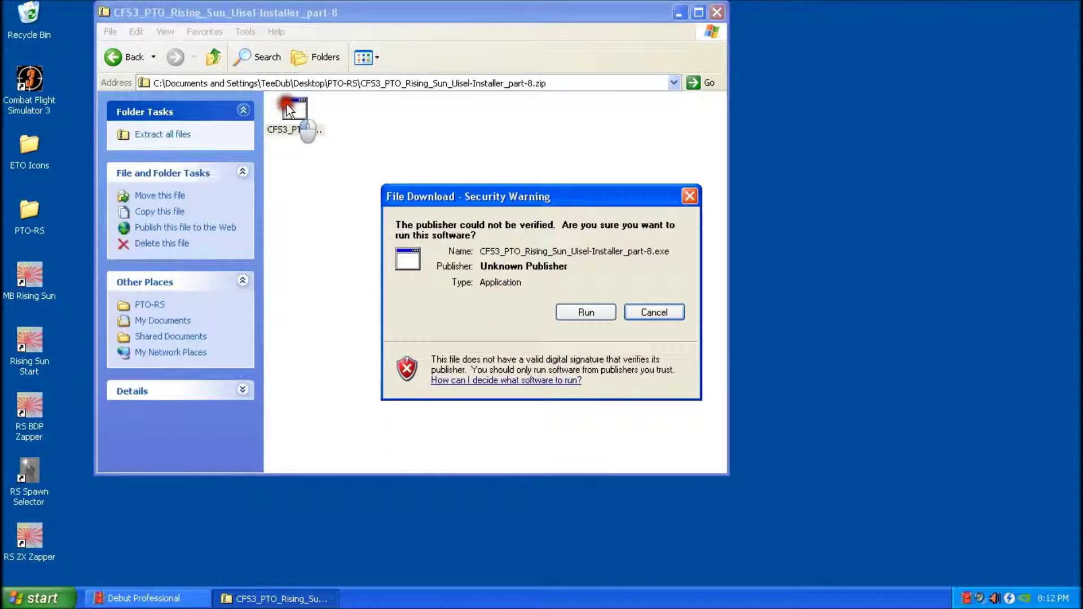
pyautogui.click(576, 310)
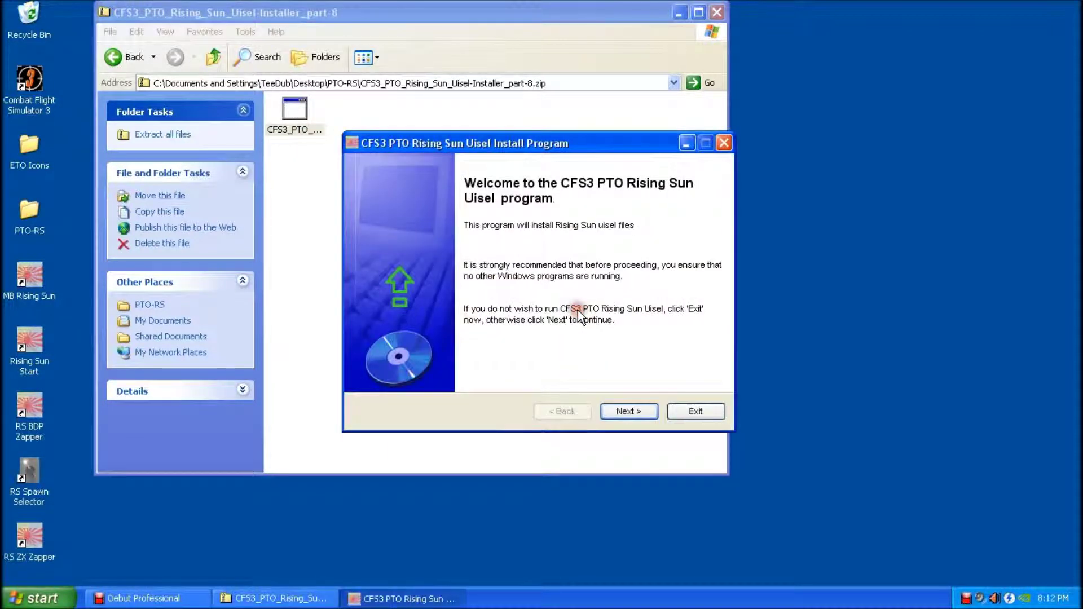
pyautogui.click(635, 408)
pyautogui.click(629, 411)
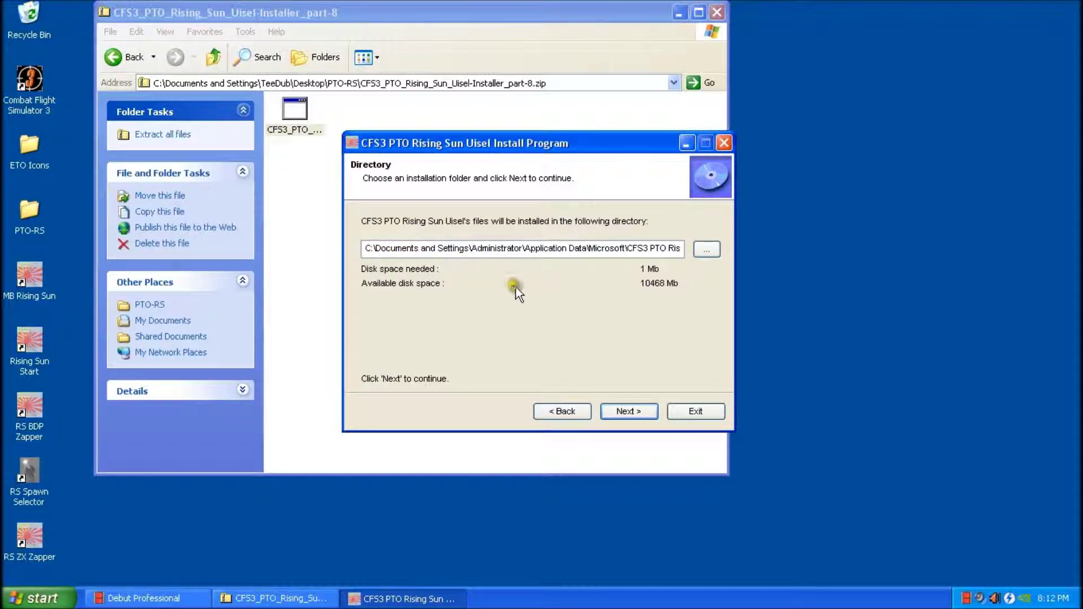
# - Change the install path from Administrator to the user's folder, install, and exit
pyautogui.click(524, 248)
pyautogui.press('BackSpace')
pyautogui.press('BackSpace')
pyautogui.press('BackSpace')
pyautogui.press('BackSpace')
pyautogui.press('BackSpace')
pyautogui.press('BackSpace')
pyautogui.press('BackSpace')
pyautogui.press('BackSpace')
pyautogui.press('BackSpace')
pyautogui.press('BackSpace')
pyautogui.press('BackSpace')
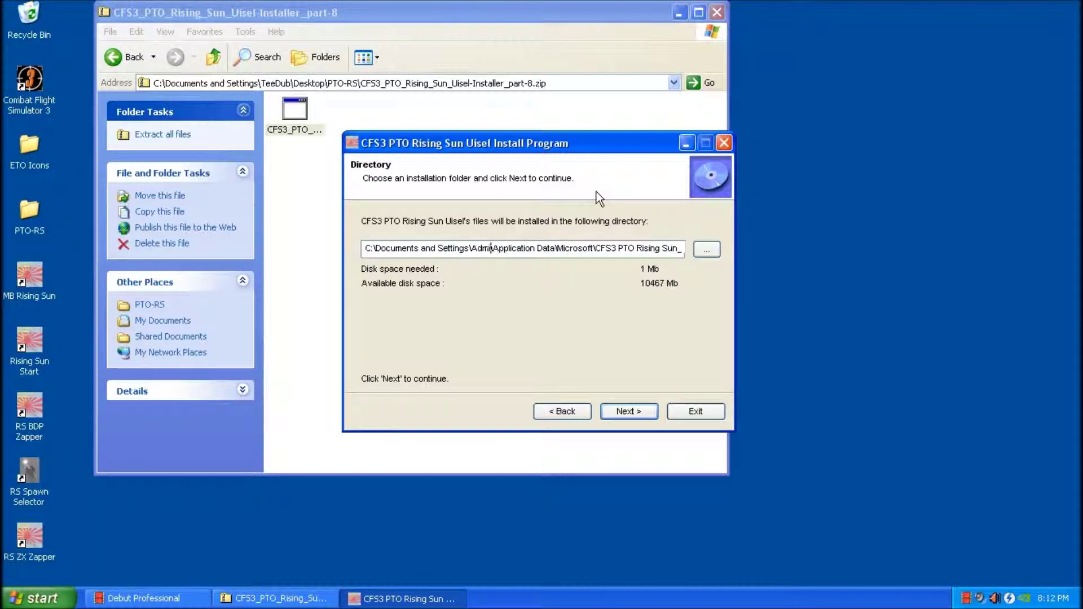
pyautogui.press('BackSpace')
pyautogui.press('BackSpace')
pyautogui.press('BackSpace')
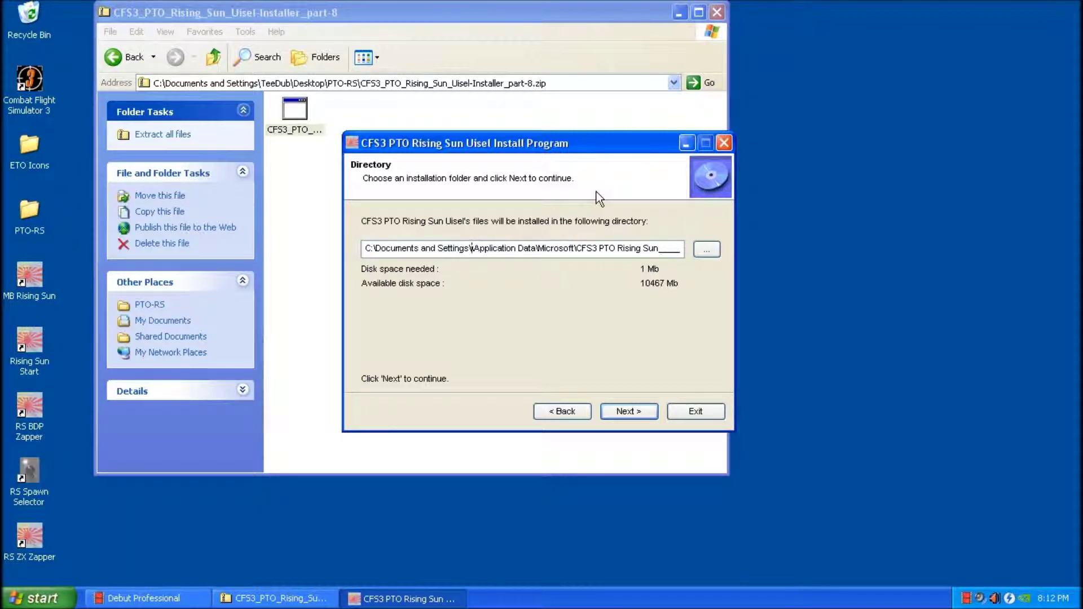
pyautogui.write('TeeD')
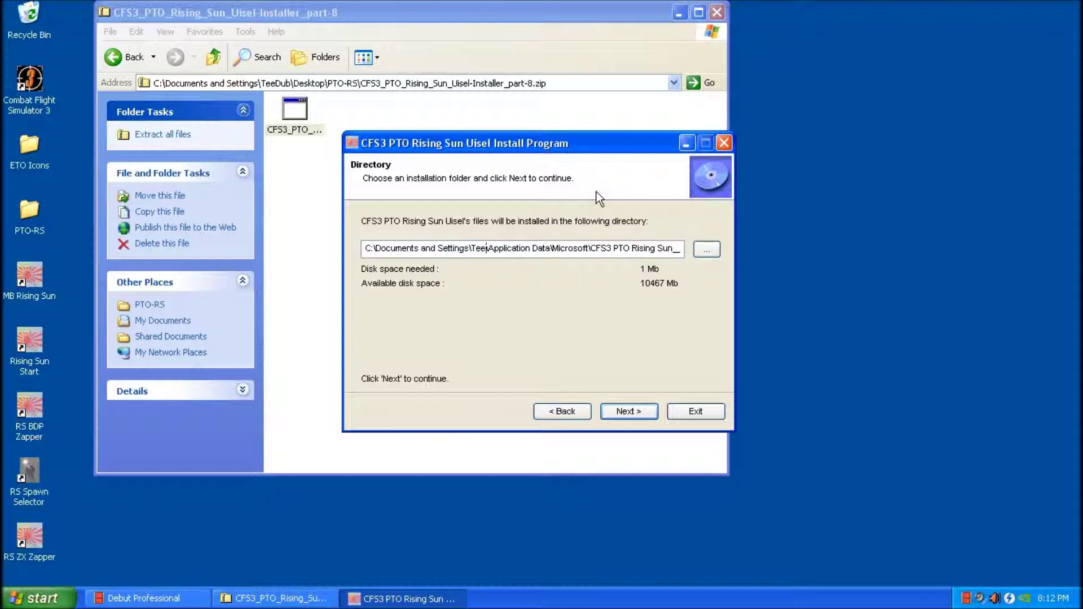
pyautogui.write('ub')
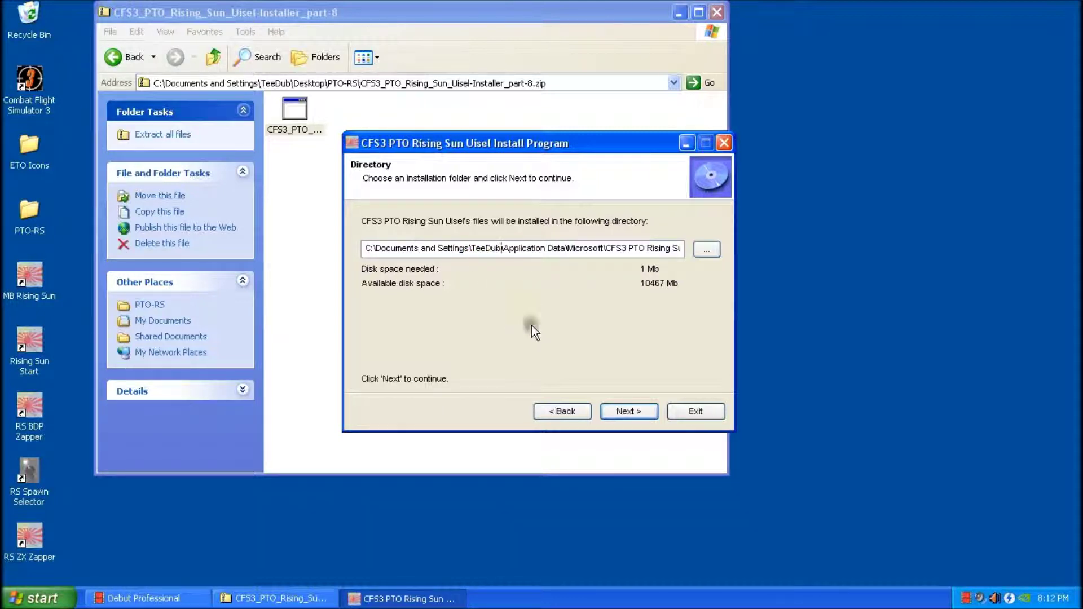
pyautogui.click(540, 282)
pyautogui.click(636, 412)
pyautogui.click(635, 412)
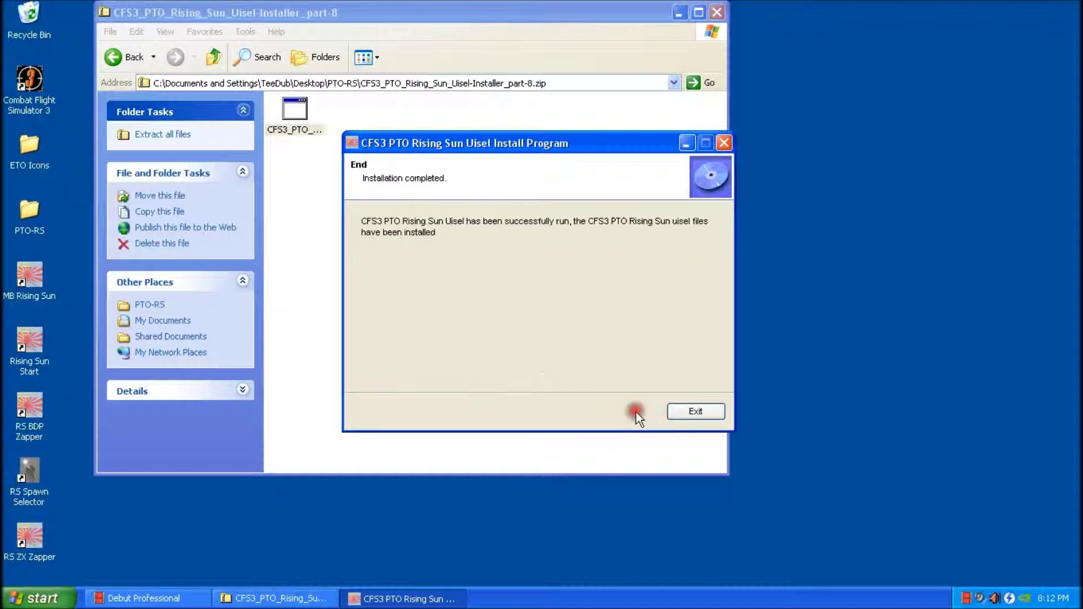
pyautogui.click(693, 411)
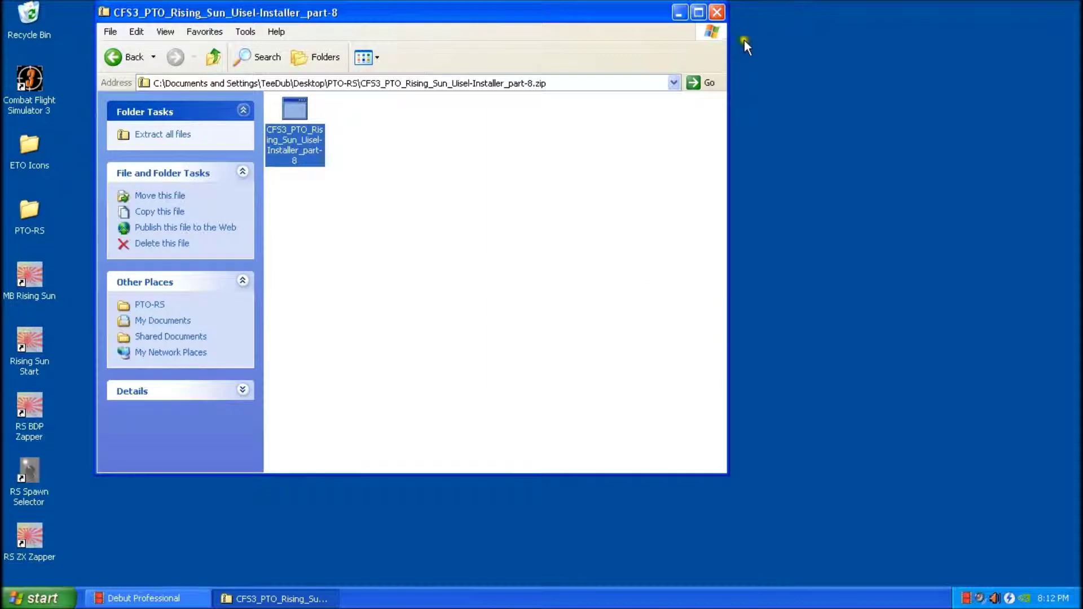
pyautogui.click(717, 12)
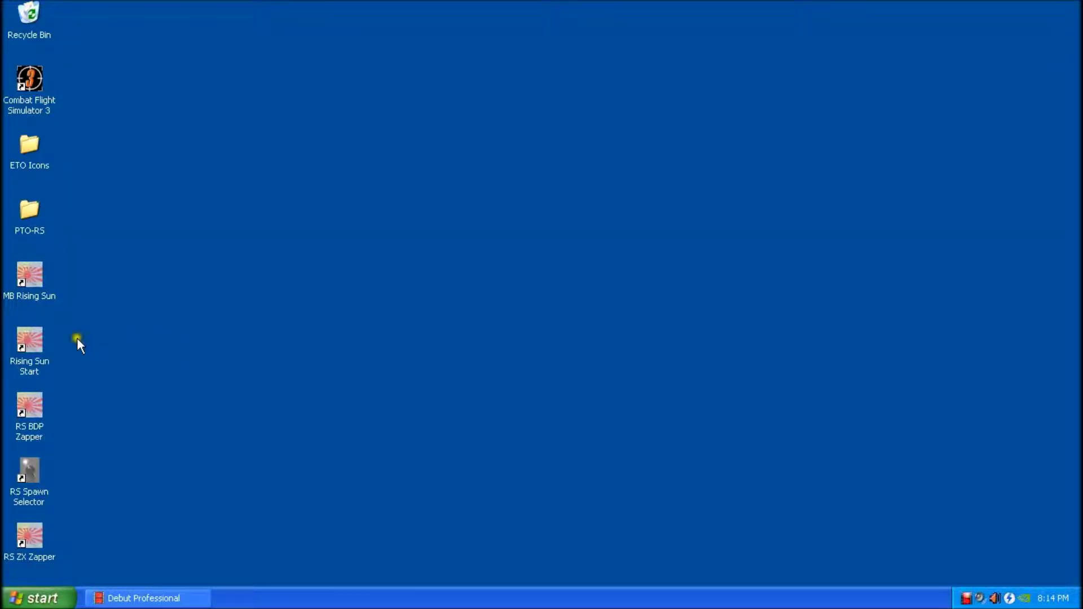
# - Start theater 1 (Sino Japanese War), fly a quick F4F-3A Intercept, then quit CFS3
pyautogui.doubleClick(26, 337)
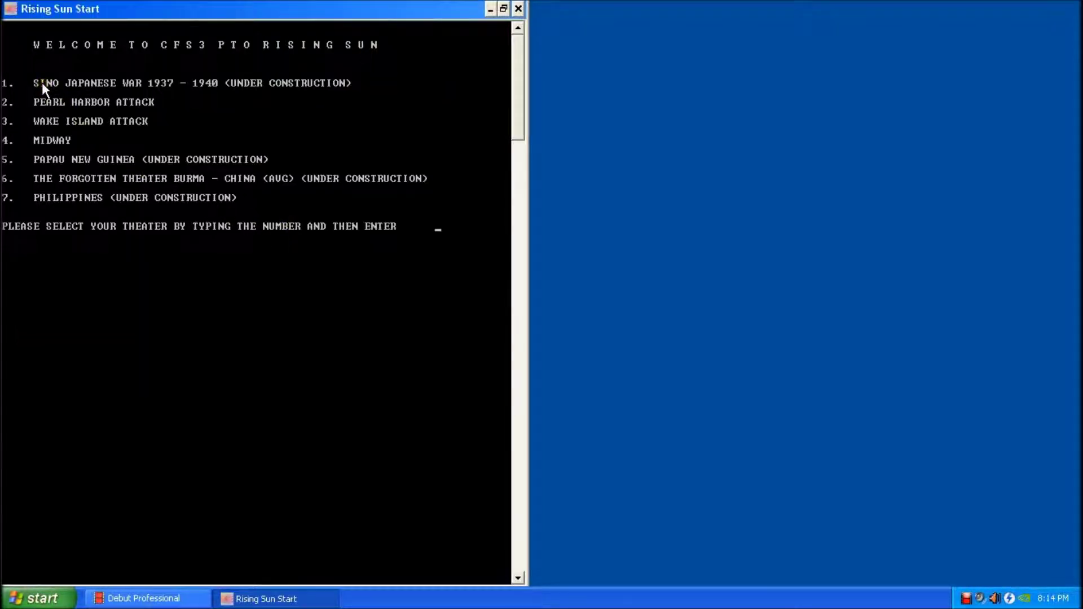
pyautogui.click(41, 198)
pyautogui.press('Return')
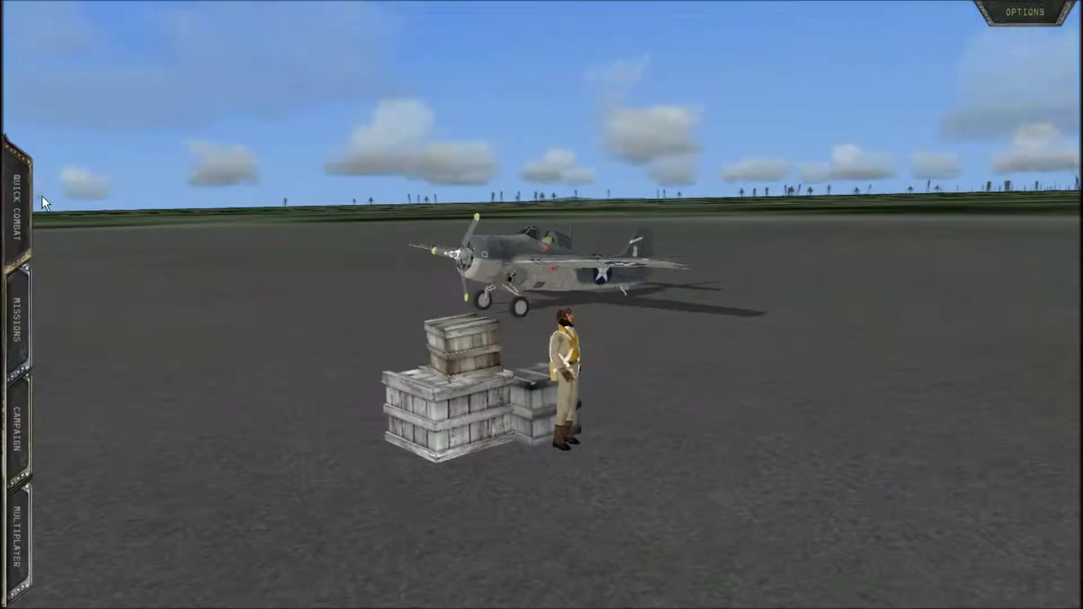
pyautogui.click(17, 206)
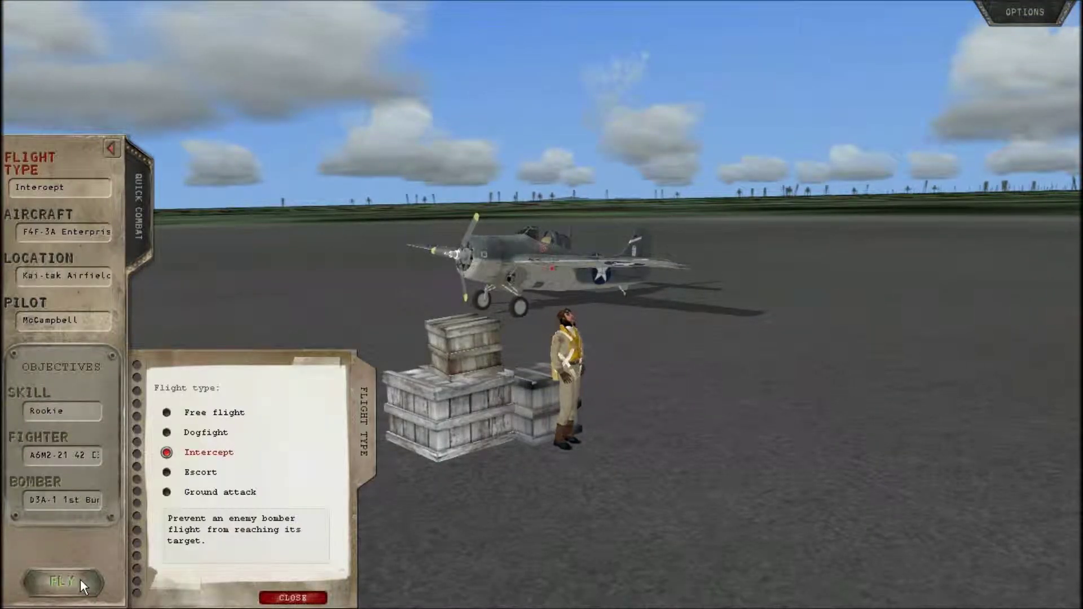
pyautogui.click(63, 582)
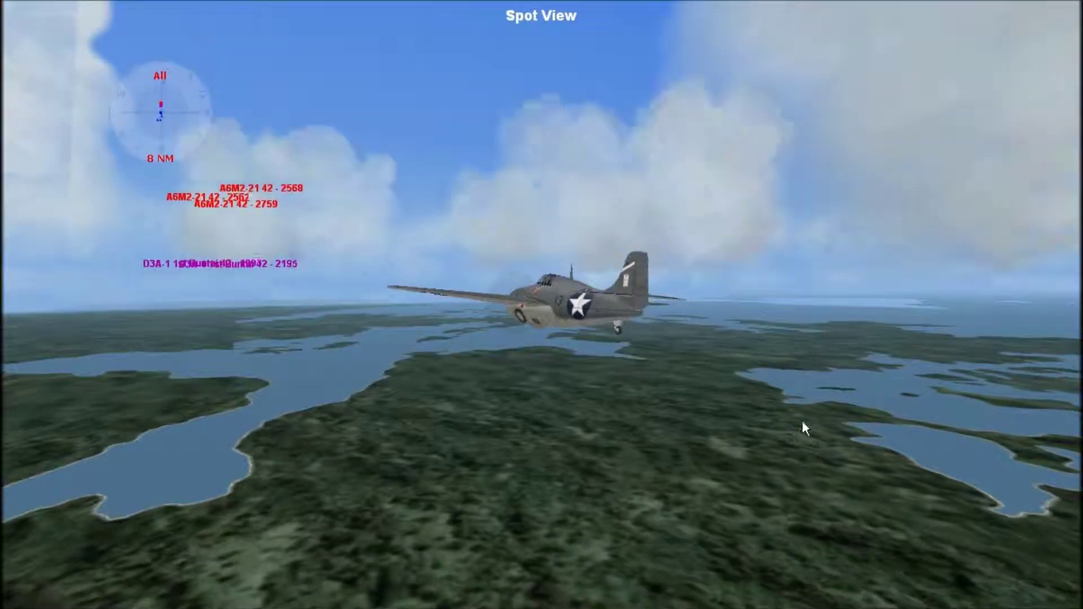
pyautogui.press('Escape')
pyautogui.click(1025, 281)
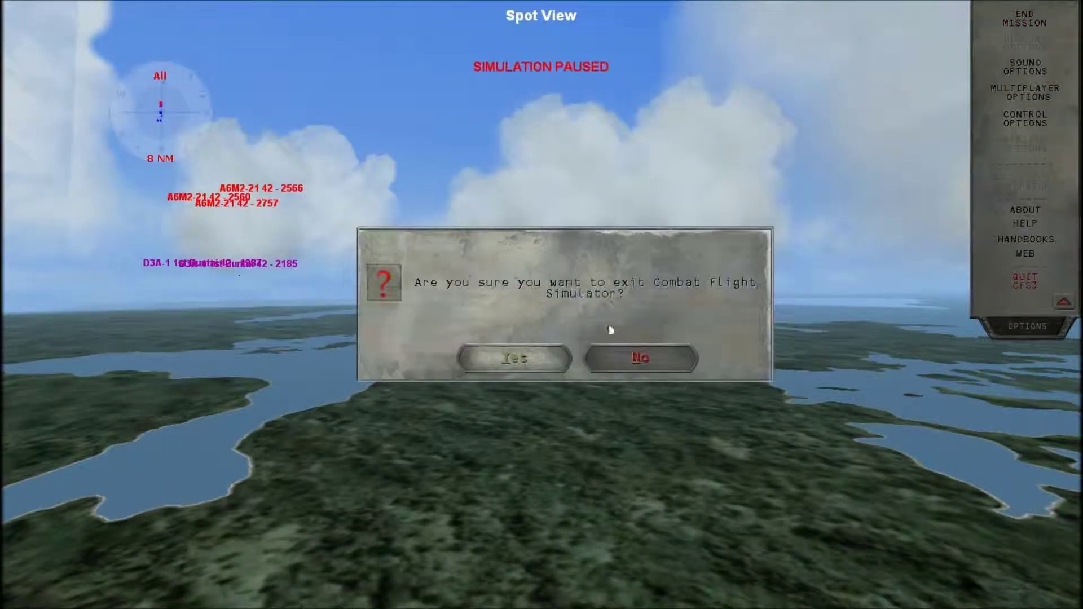
pyautogui.click(534, 357)
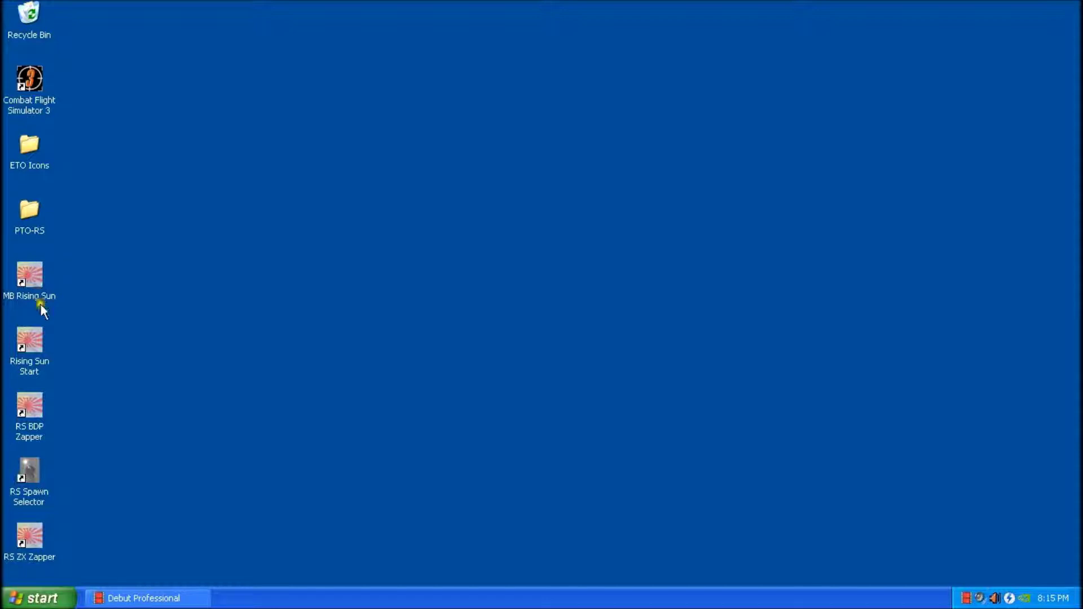
# - Start theater 2 (Pearl Harbor Attack) via Rising Sun Start, fly a Quick Combat, then quit
pyautogui.doubleClick(37, 338)
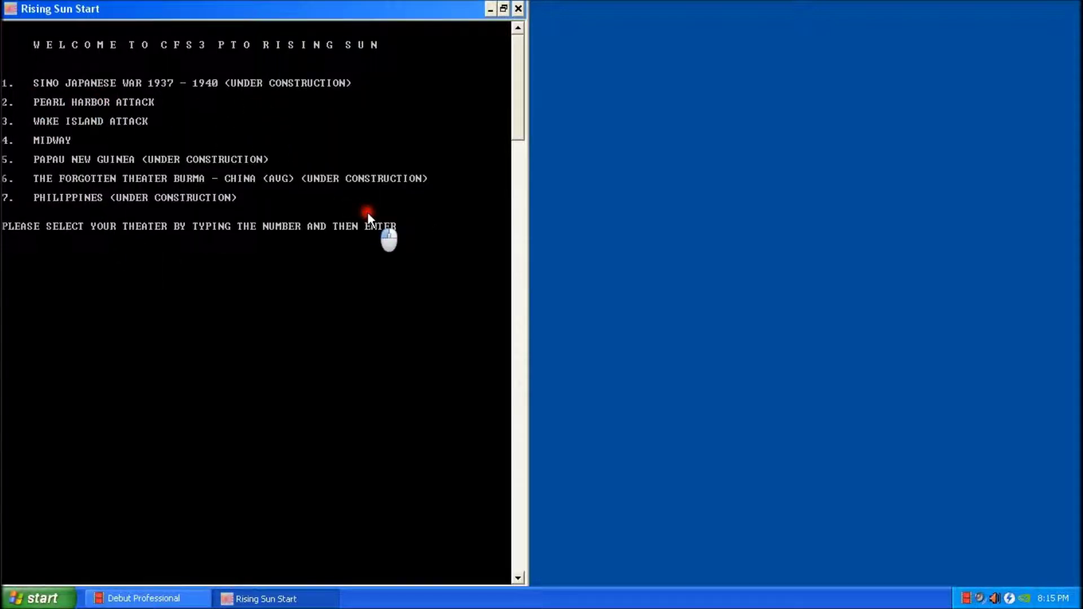
pyautogui.write('2')
pyautogui.press('Return')
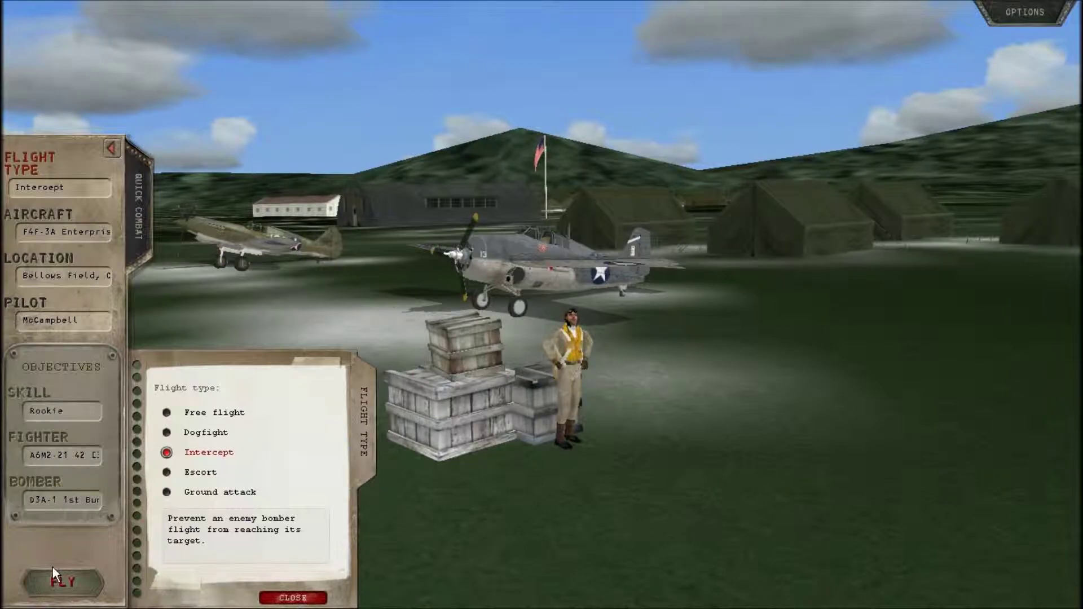
pyautogui.click(61, 582)
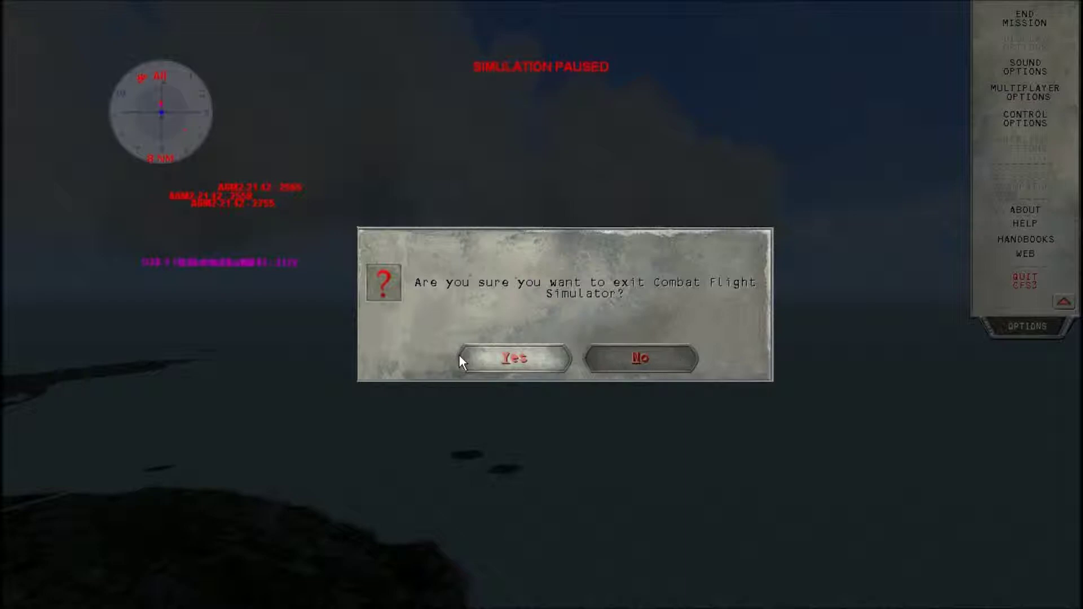
pyautogui.click(459, 356)
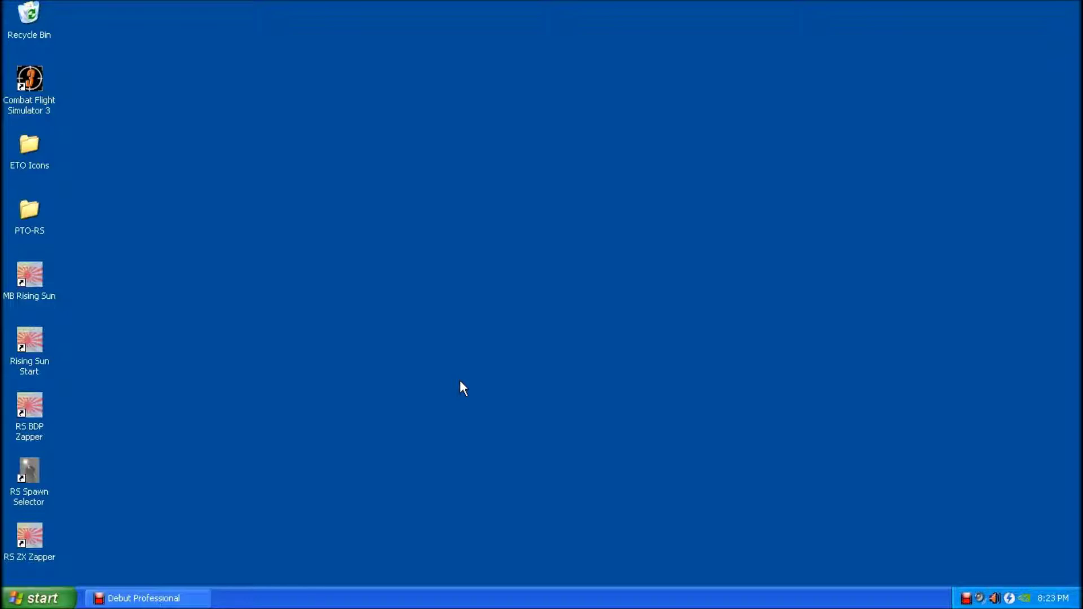
# - Open PTO Rising Sun Installation Instructions.rtf from the part-1 zip's Print-and-Readme-First folder
pyautogui.doubleClick(29, 209)
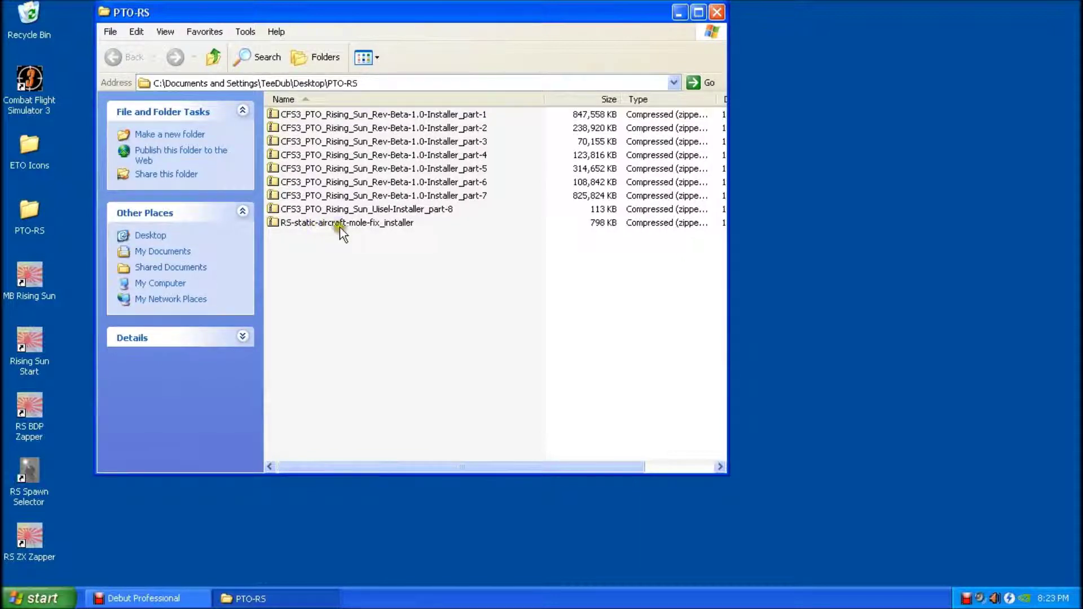
pyautogui.doubleClick(380, 225)
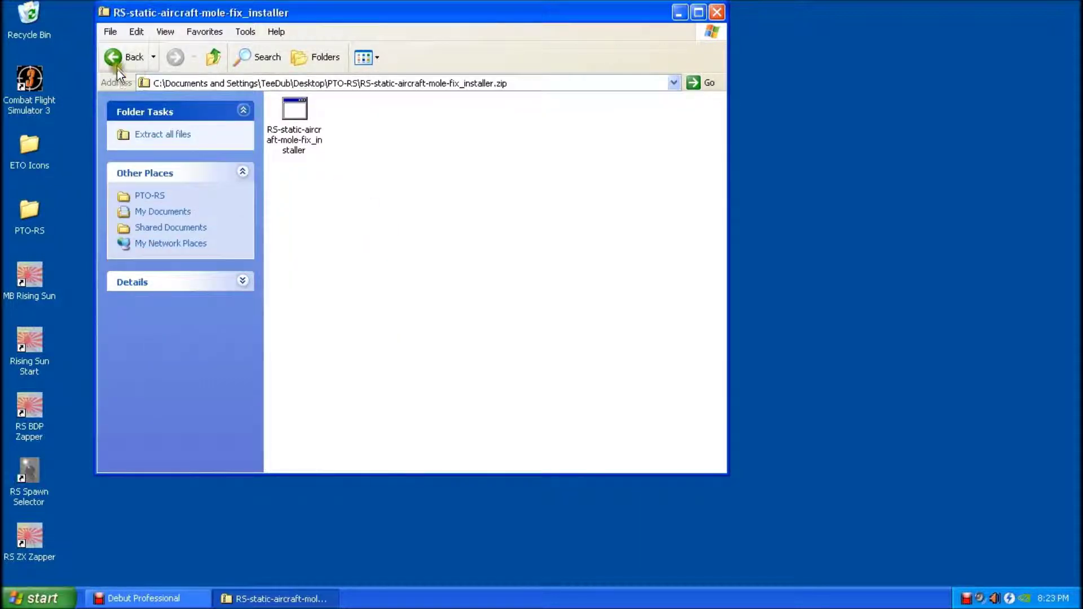
pyautogui.click(117, 62)
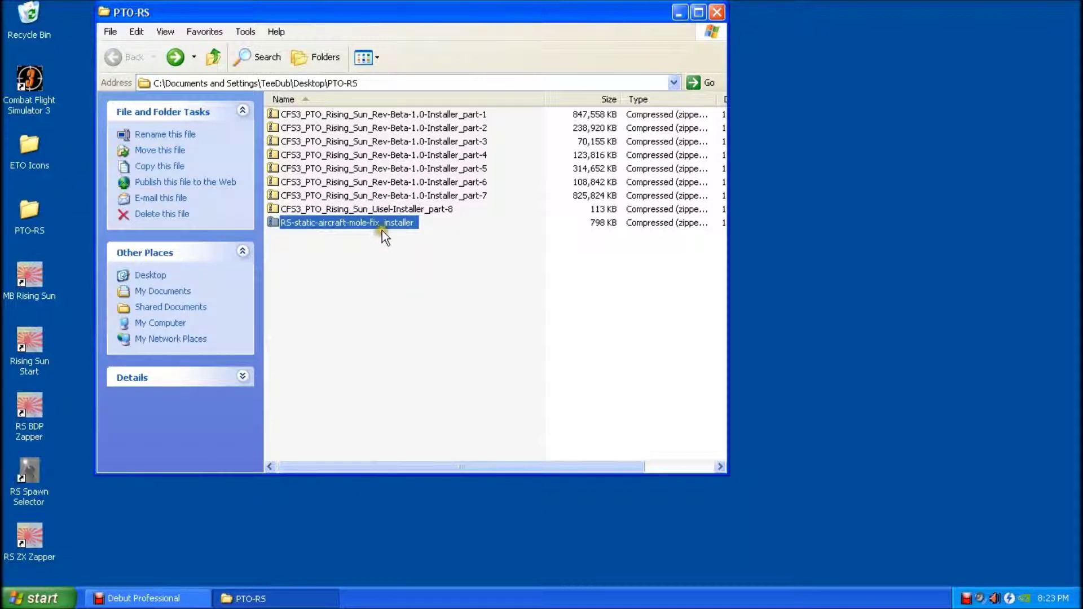
pyautogui.doubleClick(401, 114)
pyautogui.doubleClick(294, 109)
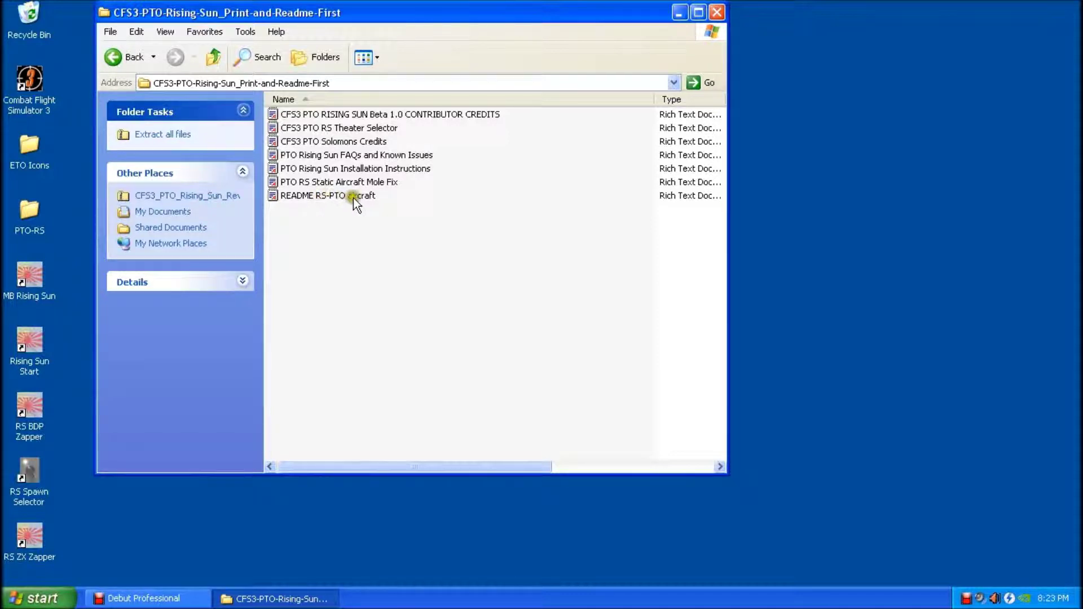
pyautogui.click(366, 181)
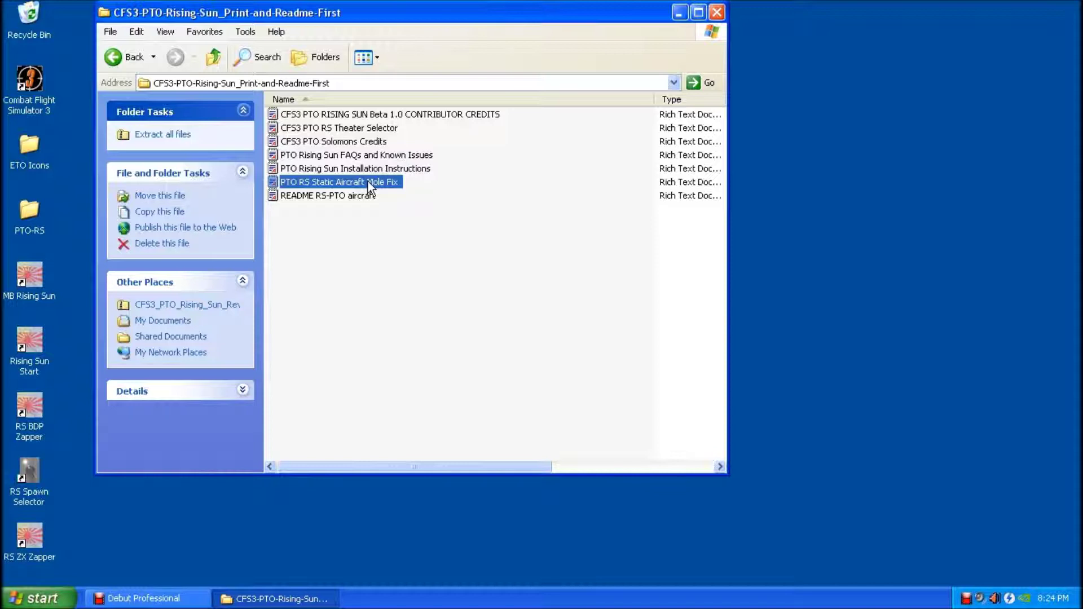
pyautogui.click(442, 192)
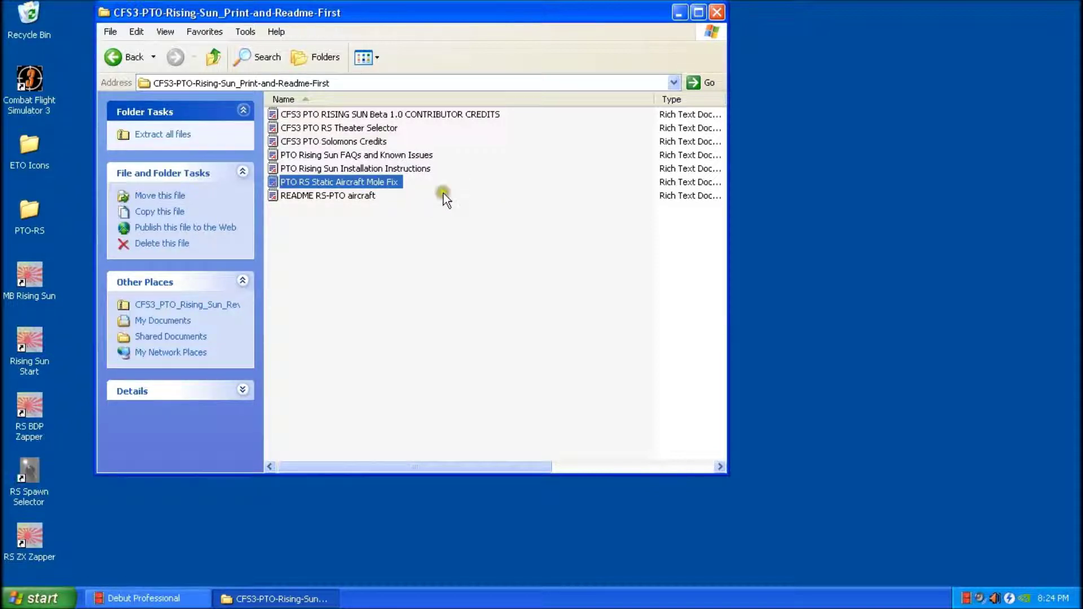
pyautogui.doubleClick(368, 169)
pyautogui.click(585, 304)
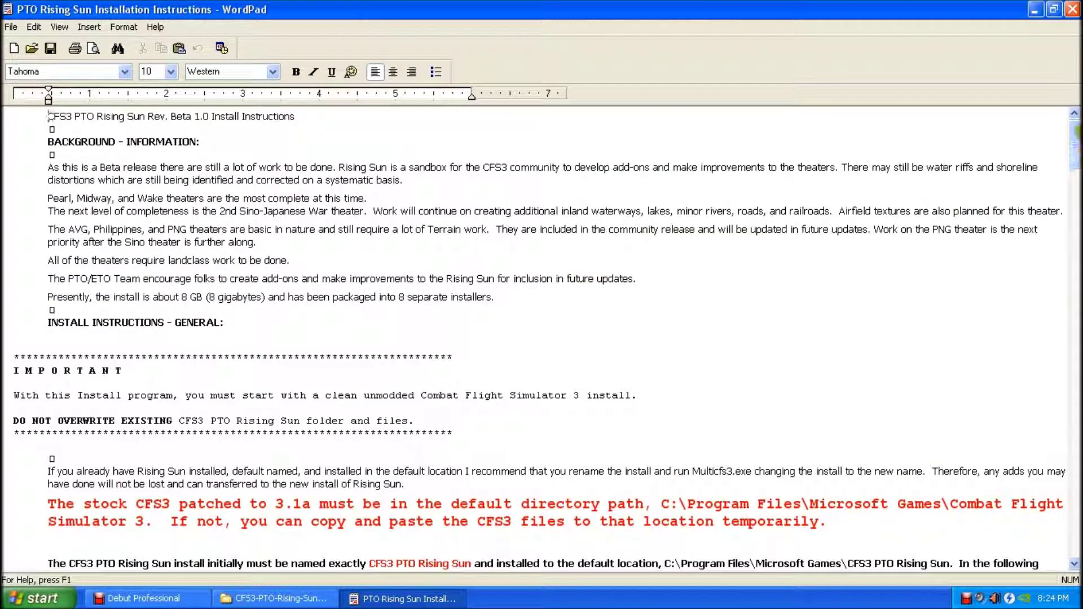
# - Scroll the instructions to the end, then close WordPad and the Print-and-Readme-First window
pyautogui.moveTo(1075, 129); pyautogui.dragTo(1075, 525)
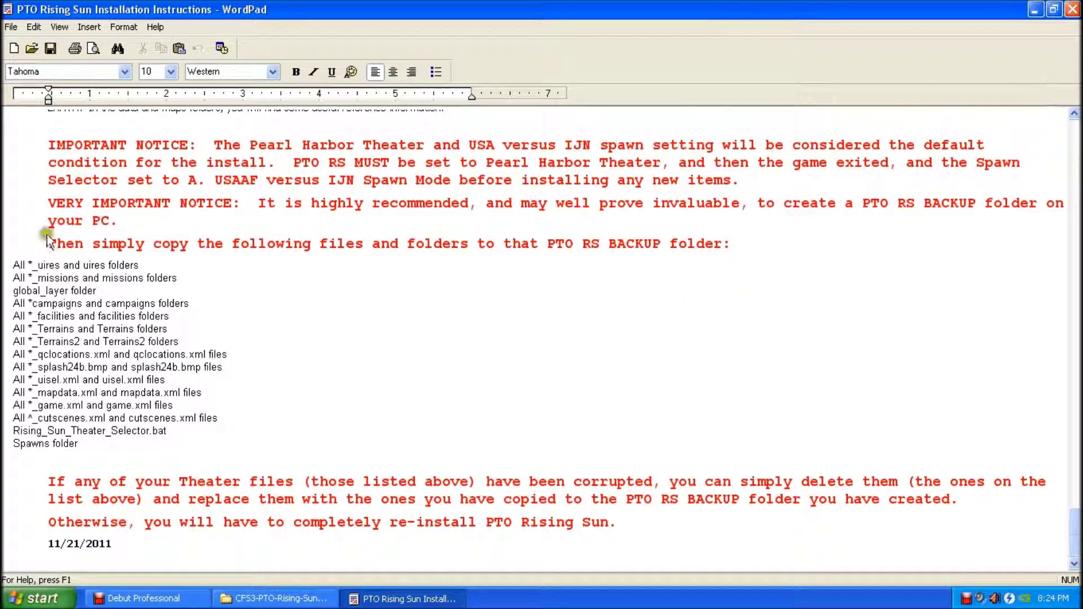
pyautogui.click(1073, 9)
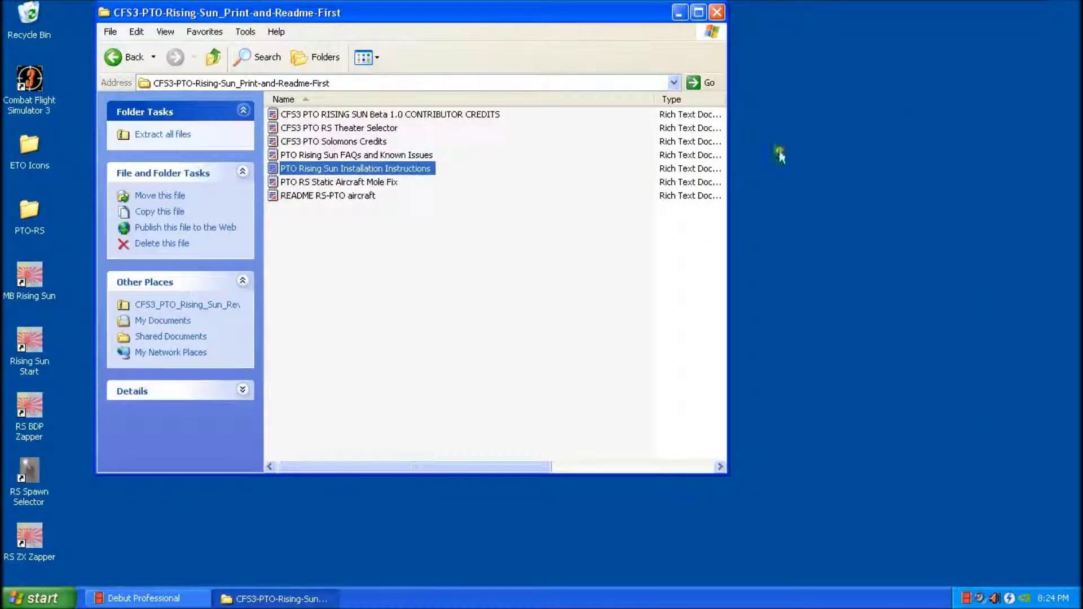
pyautogui.click(718, 12)
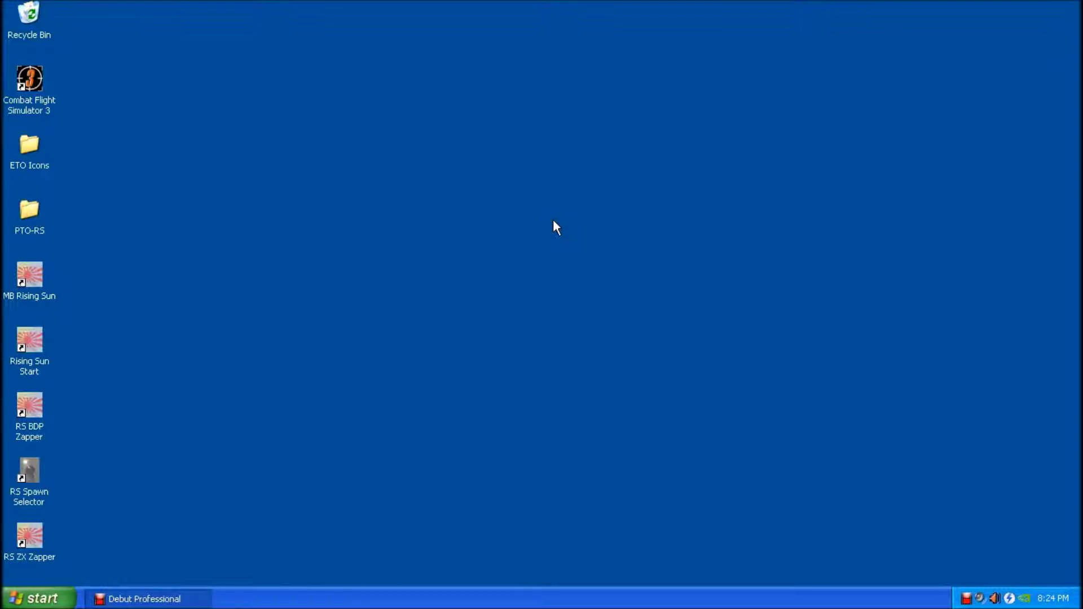